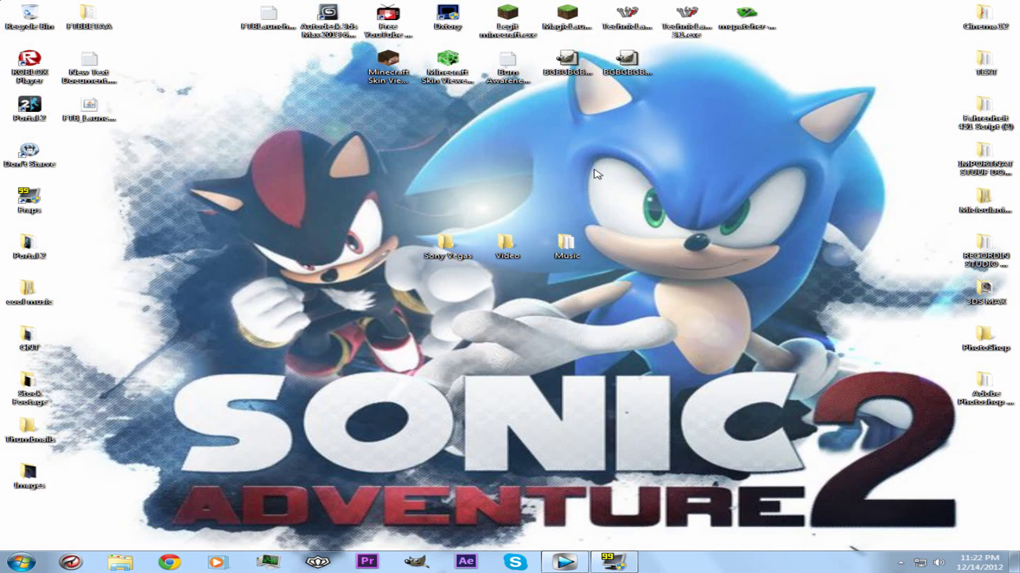
{"action": "left_click_drag", "start_coordinate": [810, 204], "coordinate": [382, 196]}
{"action": "left_click_drag", "start_coordinate": [344, 163], "coordinate": [430, 341]}
{"action": "left_click_drag", "start_coordinate": [345, 280], "coordinate": [710, 295]}
{"action": "left_click_drag", "start_coordinate": [715, 300], "coordinate": [619, 175]}
{"action": "mouse_move", "coordinate": [709, 166]}
{"action": "left_mouse_down"}
{"action": "mouse_move", "coordinate": [382, 218]}
{"action": "mouse_move", "coordinate": [353, 210]}
{"action": "mouse_move", "coordinate": [330, 385]}
{"action": "left_mouse_up"}
{"action": "left_click_drag", "start_coordinate": [486, 281], "coordinate": [532, 276]}
{"action": "left_click_drag", "start_coordinate": [786, 292], "coordinate": [625, 212]}
{"action": "left_click_drag", "start_coordinate": [714, 197], "coordinate": [548, 205]}
{"action": "left_click_drag", "start_coordinate": [367, 201], "coordinate": [455, 330]}
{"action": "left_click", "coordinate": [347, 304]}
{"action": "left_click", "coordinate": [566, 564]}
{"action": "left_click", "coordinate": [566, 564]}
{"action": "left_click_drag", "start_coordinate": [749, 277], "coordinate": [314, 306]}
{"action": "left_click_drag", "start_coordinate": [377, 214], "coordinate": [481, 277]}
{"action": "left_click", "coordinate": [484, 280]}
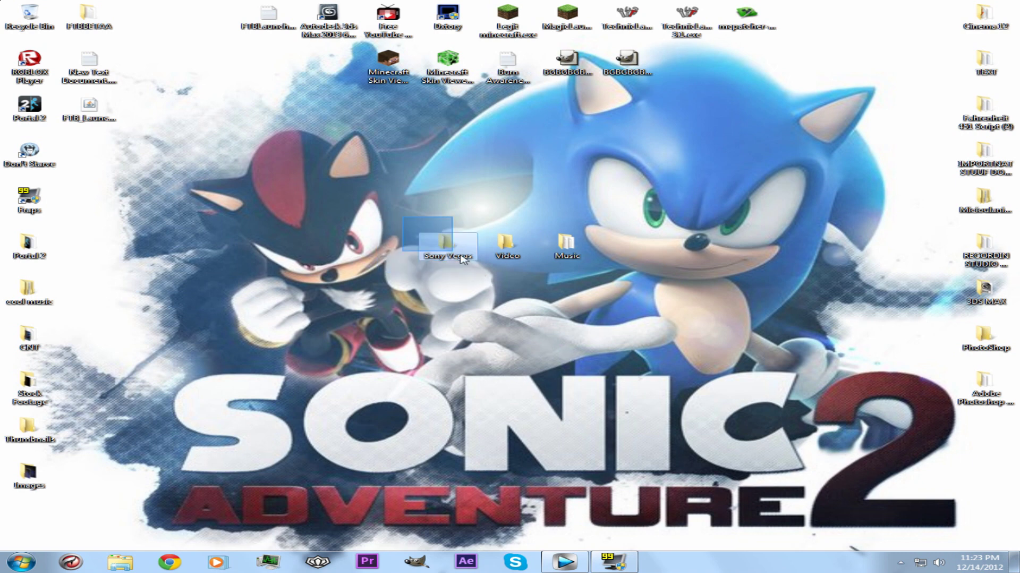
- Look through the Sony Vegas, Video and Music folders on the desktop, closing each one after viewing
{"action": "double_click", "coordinate": [446, 244]}
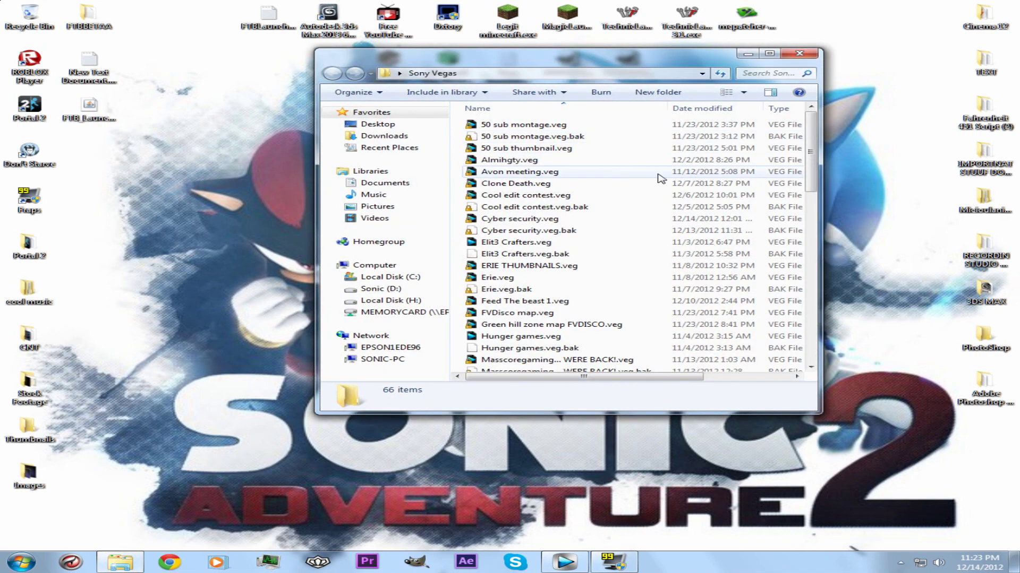
{"action": "scroll", "coordinate": [789, 160], "scroll_direction": "down", "scroll_amount": 2}
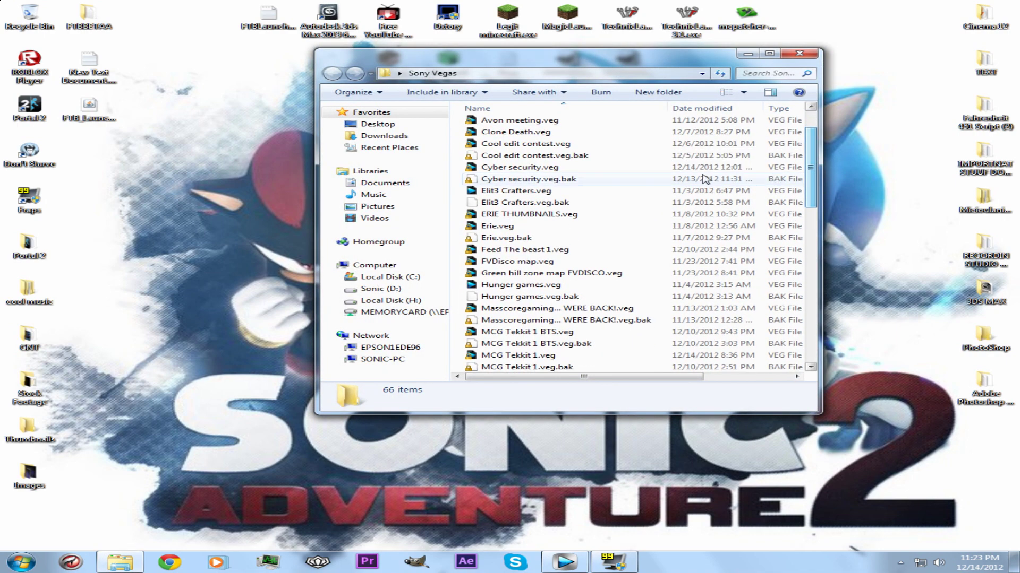
{"action": "left_click", "coordinate": [540, 194]}
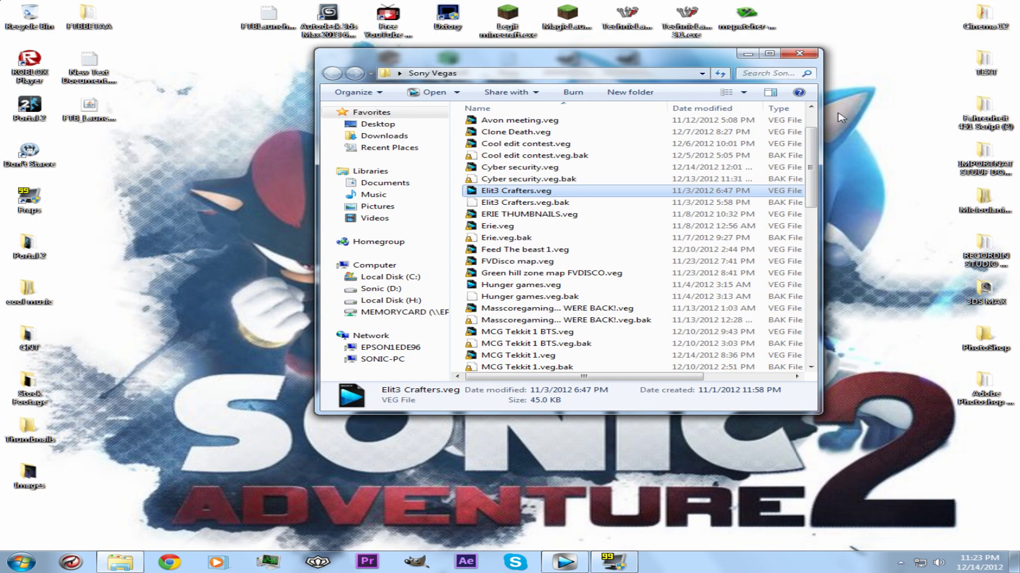
{"action": "left_click", "coordinate": [799, 53]}
{"action": "double_click", "coordinate": [518, 244]}
{"action": "left_click", "coordinate": [804, 52]}
{"action": "double_click", "coordinate": [567, 246]}
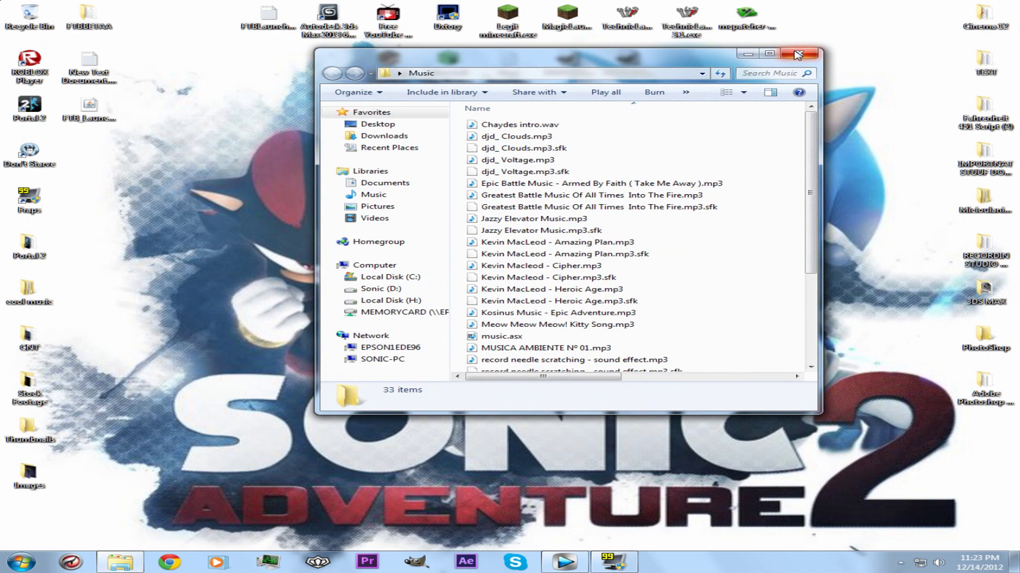
{"action": "left_click", "coordinate": [798, 55]}
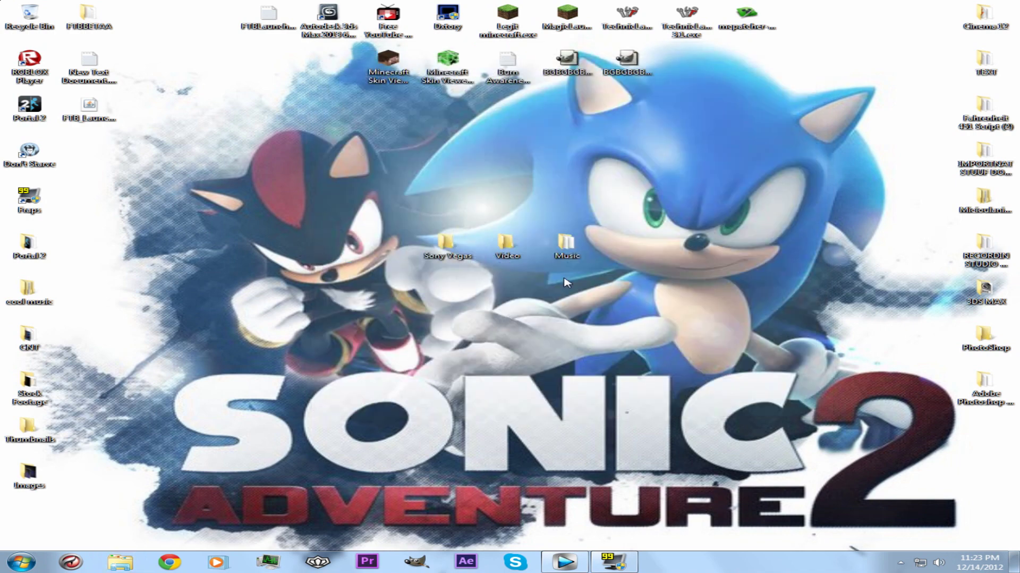
- Switch to Vegas Pro and insert one video track with an audio track below it in the empty project
{"action": "left_click", "coordinate": [564, 562]}
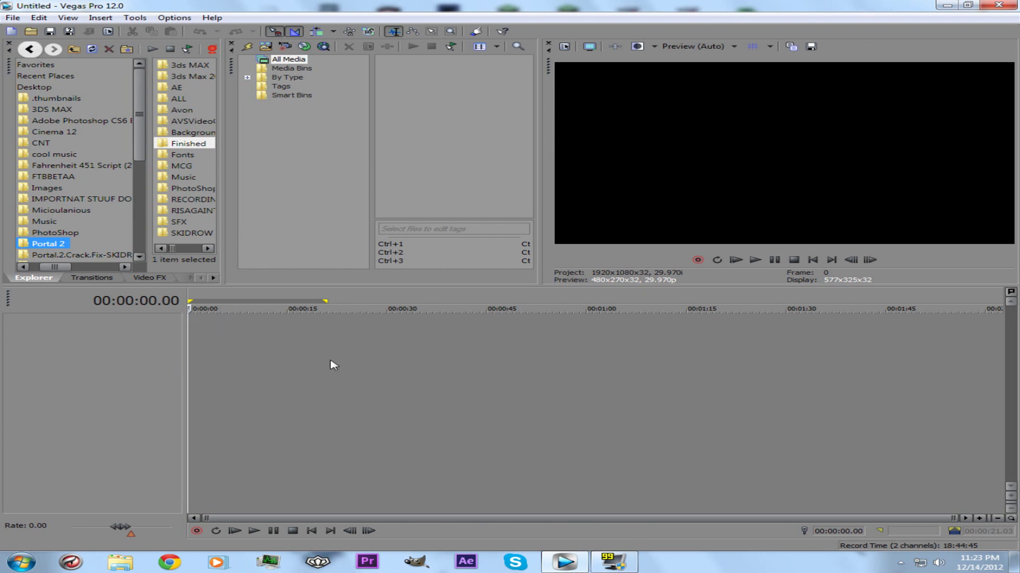
{"action": "right_click", "coordinate": [252, 338]}
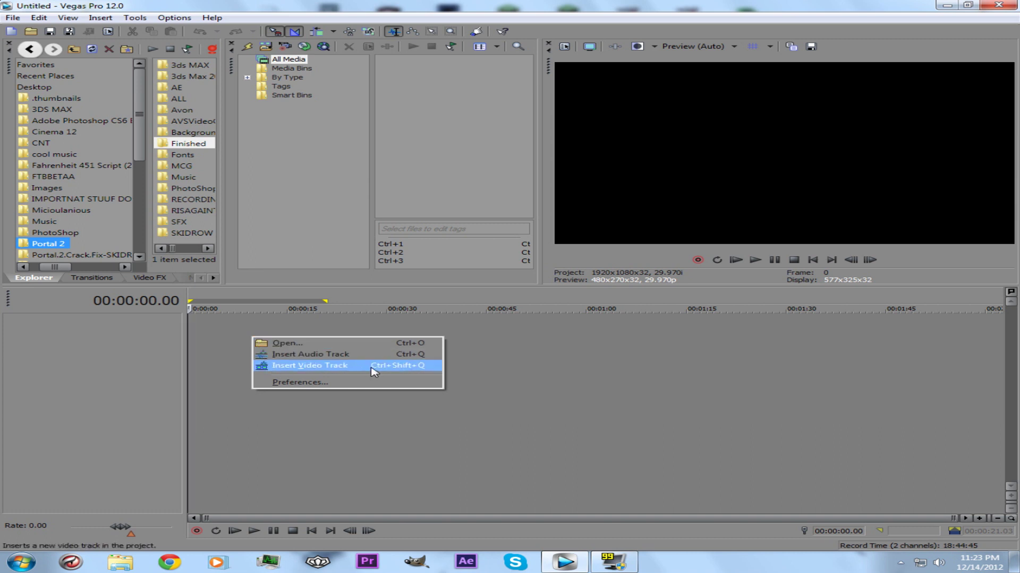
{"action": "left_click", "coordinate": [418, 370]}
{"action": "right_click", "coordinate": [239, 368]}
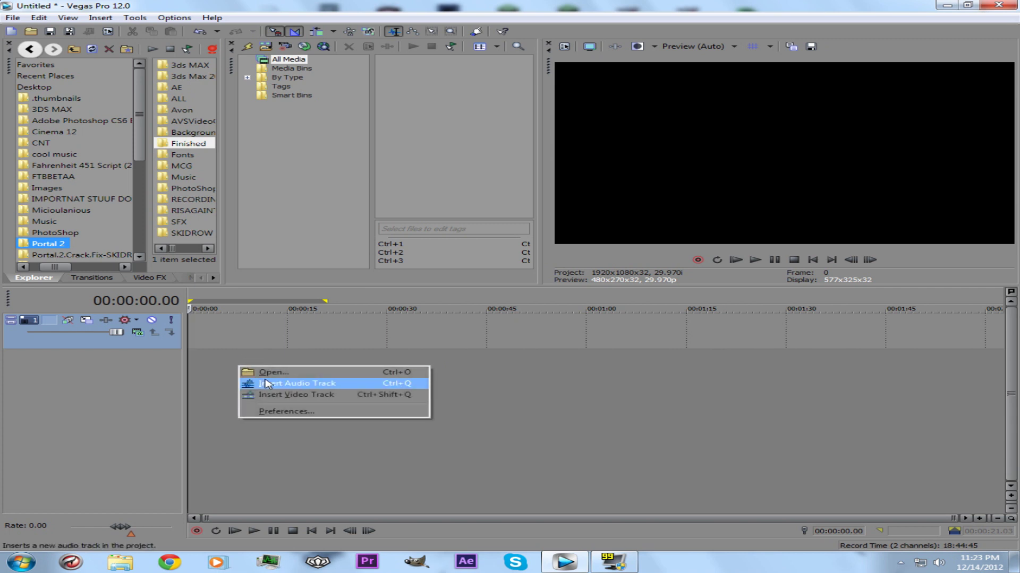
{"action": "left_click", "coordinate": [409, 384]}
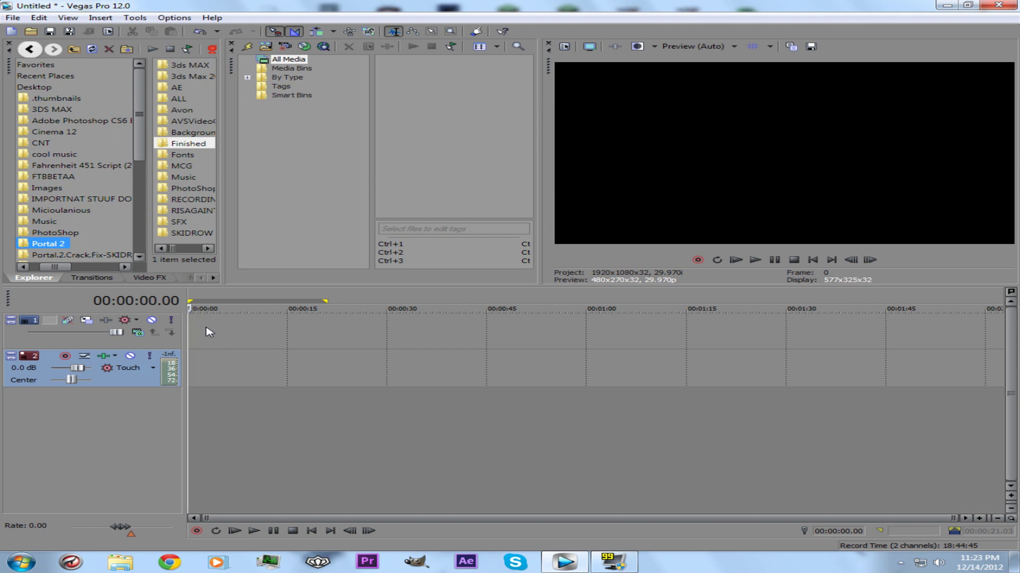
- Insert text media at the start of the video track and replace its sample text with "Test Intro"
{"action": "right_click", "coordinate": [209, 328]}
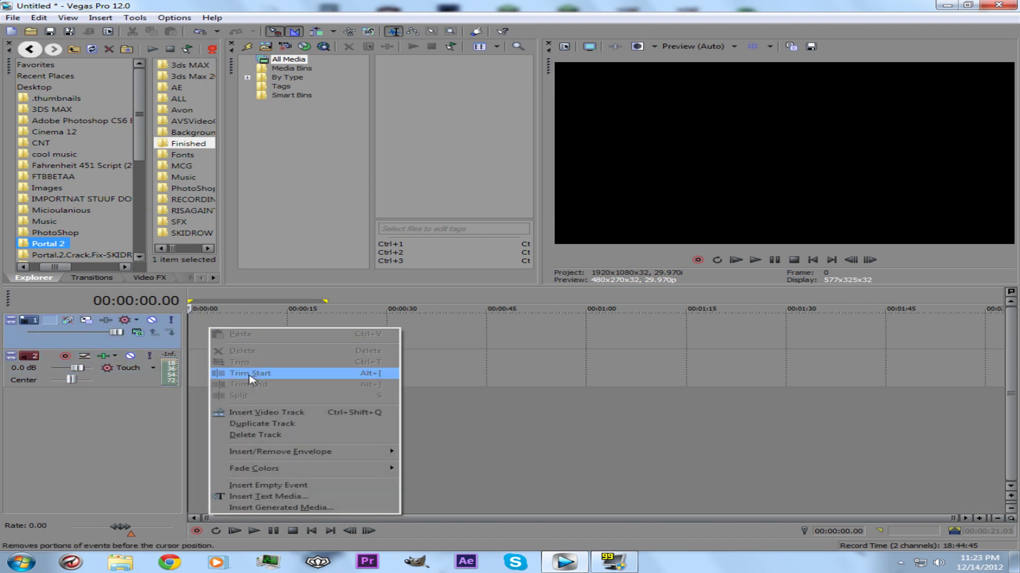
{"action": "left_click", "coordinate": [262, 497]}
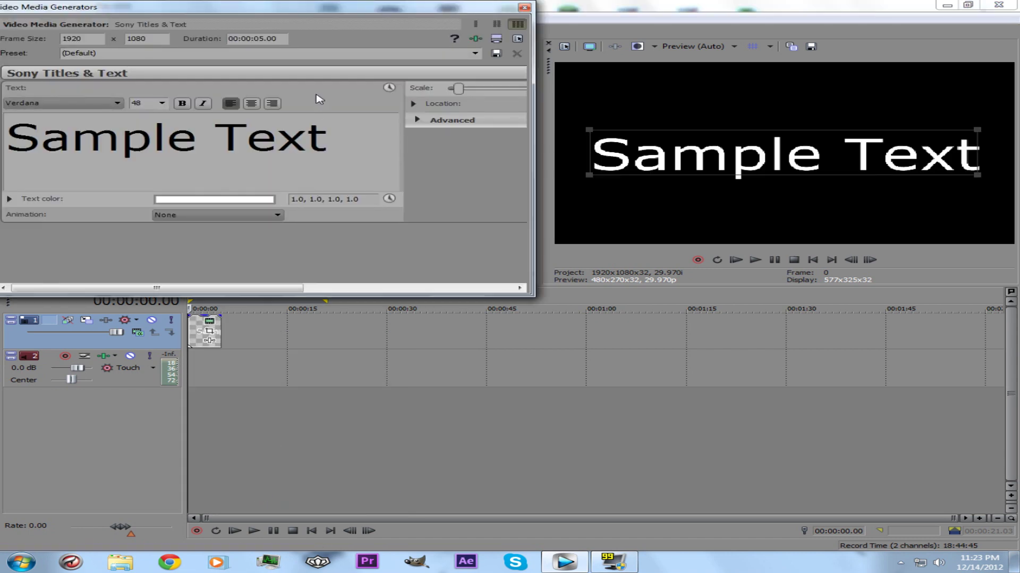
{"action": "left_click_drag", "start_coordinate": [312, 7], "coordinate": [340, 8]}
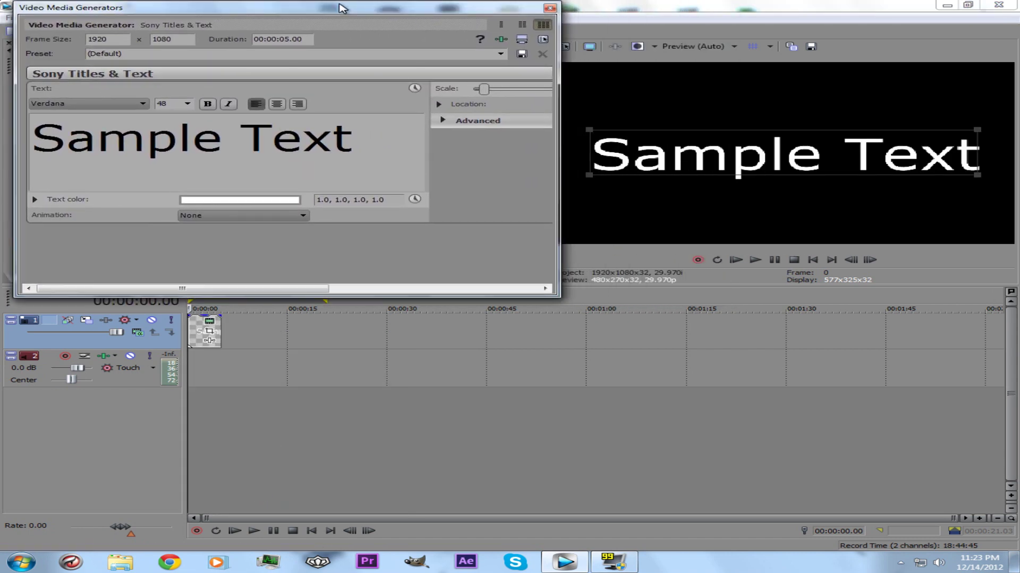
{"action": "left_click_drag", "start_coordinate": [556, 146], "coordinate": [411, 147]}
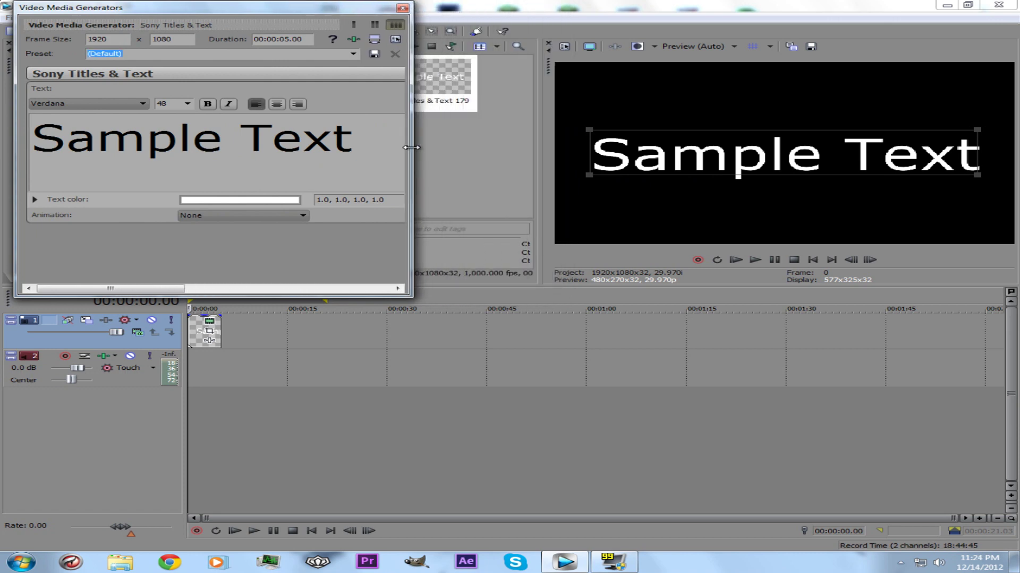
{"action": "key", "text": "ctrl+a"}
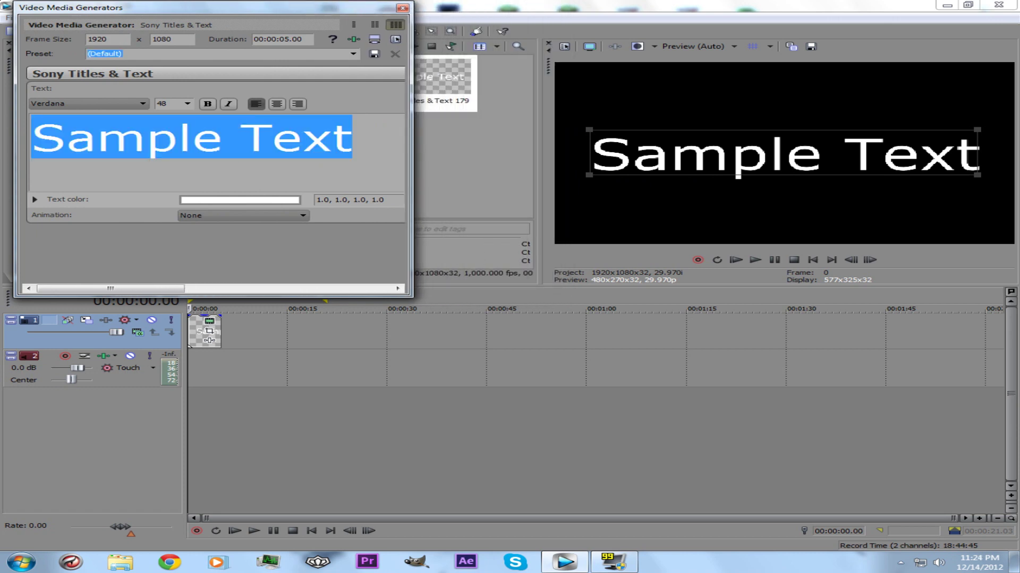
{"action": "type", "text": "Test Intro"}
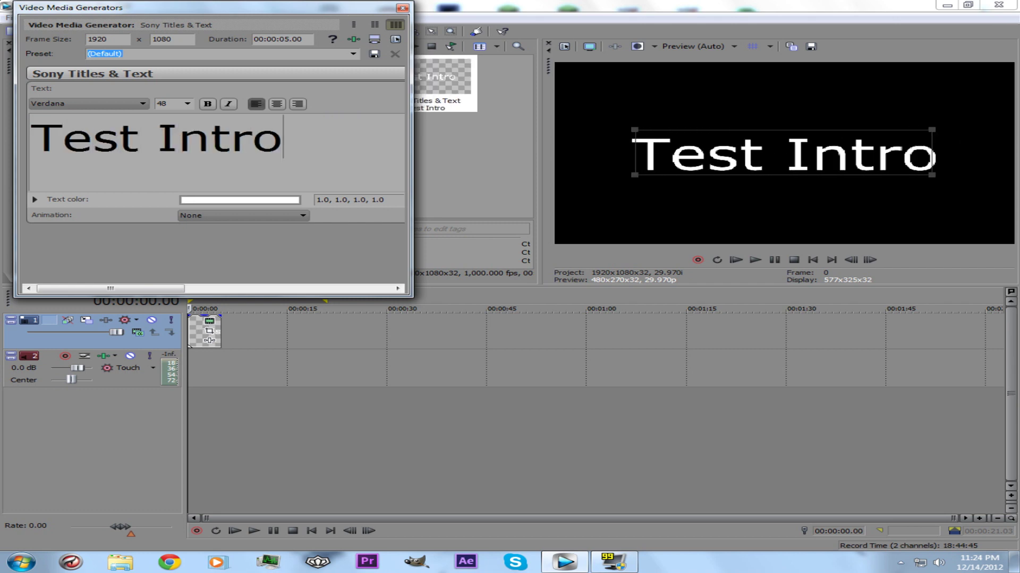
- Set the whole title text to the Anchor Jack font at size 36
{"action": "left_click_drag", "start_coordinate": [281, 139], "coordinate": [32, 140]}
{"action": "left_click", "coordinate": [142, 103]}
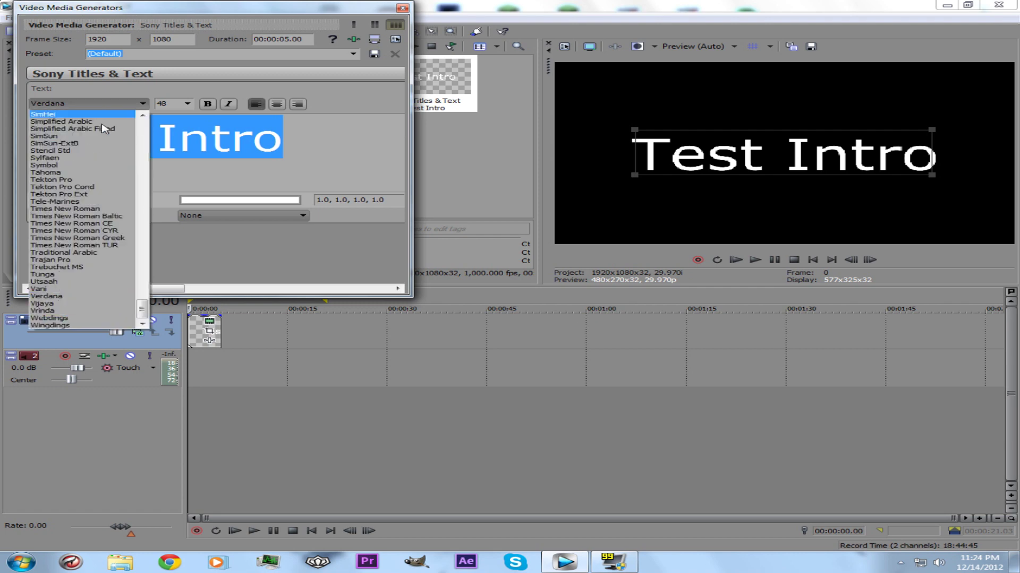
{"action": "left_click", "coordinate": [145, 184]}
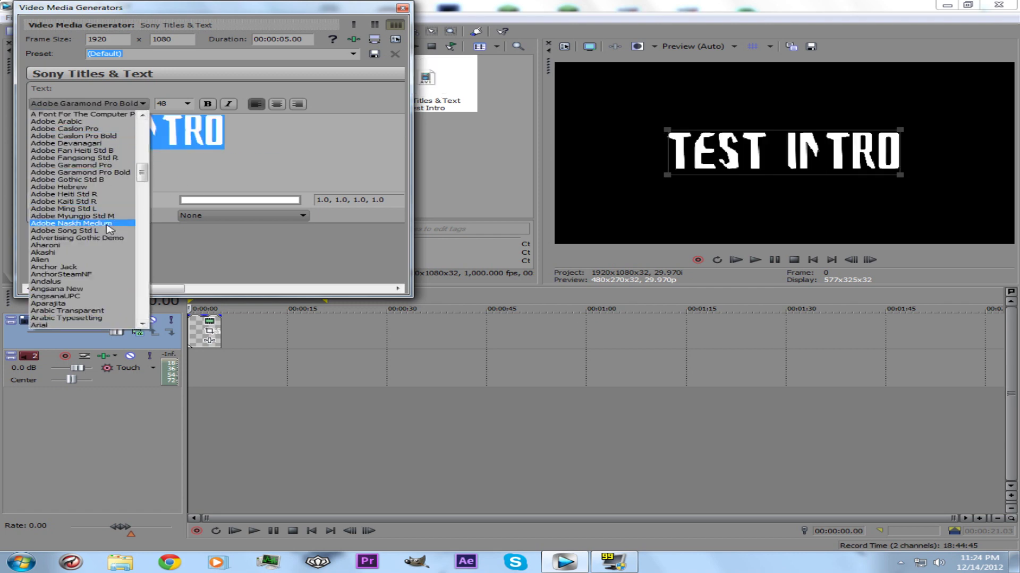
{"action": "left_click", "coordinate": [103, 268]}
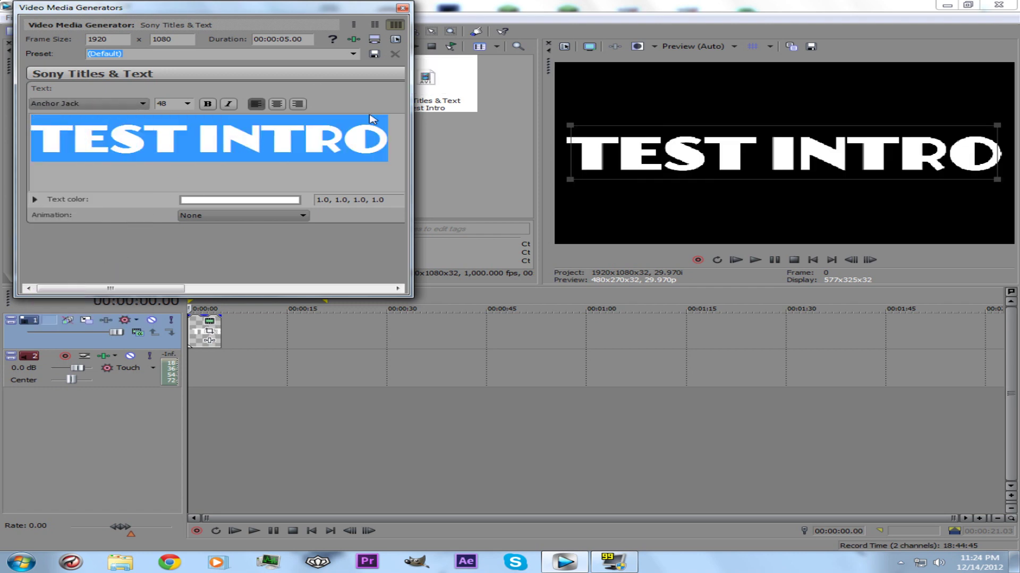
{"action": "left_click", "coordinate": [187, 103]}
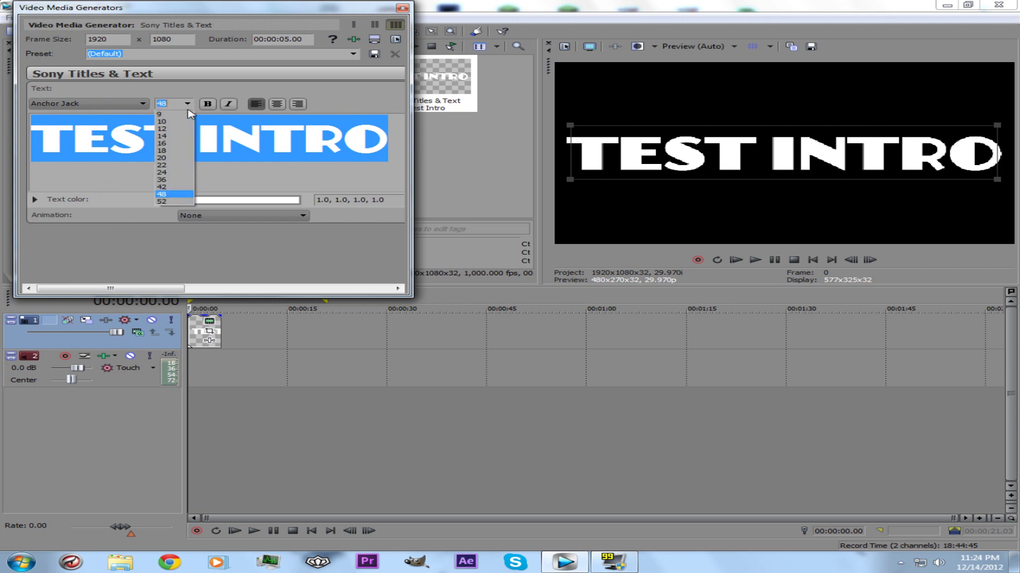
{"action": "left_click", "coordinate": [161, 178]}
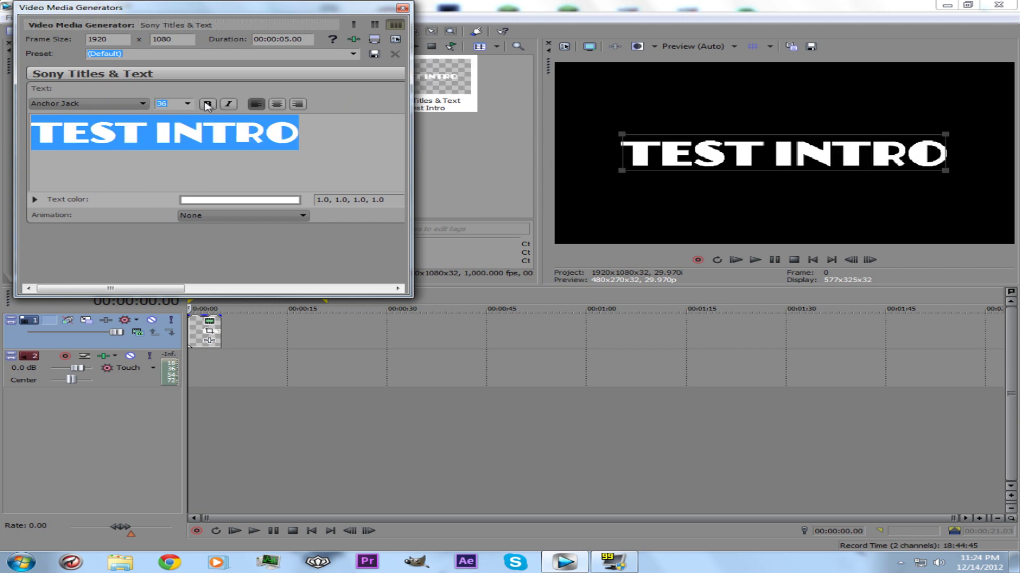
- Give the title text an outline with a width of 10.000
{"action": "left_click_drag", "start_coordinate": [110, 289], "coordinate": [388, 289]}
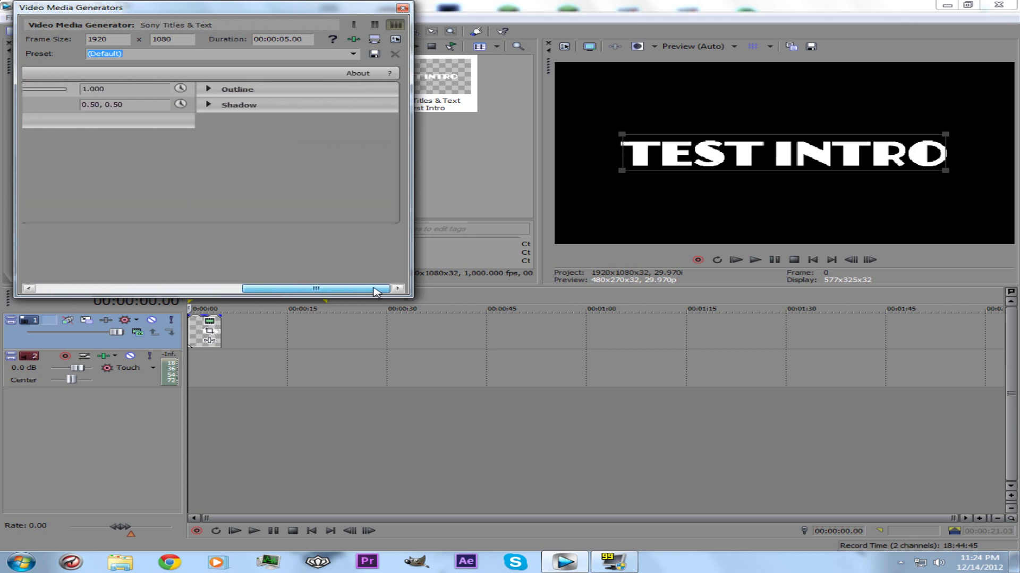
{"action": "left_click", "coordinate": [209, 89]}
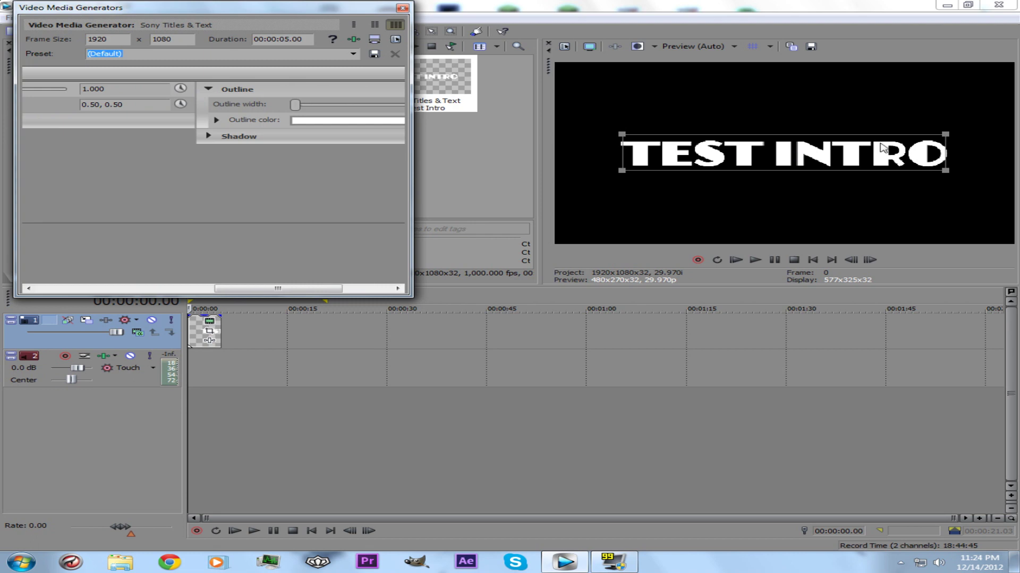
{"action": "left_click_drag", "start_coordinate": [311, 289], "coordinate": [365, 289]}
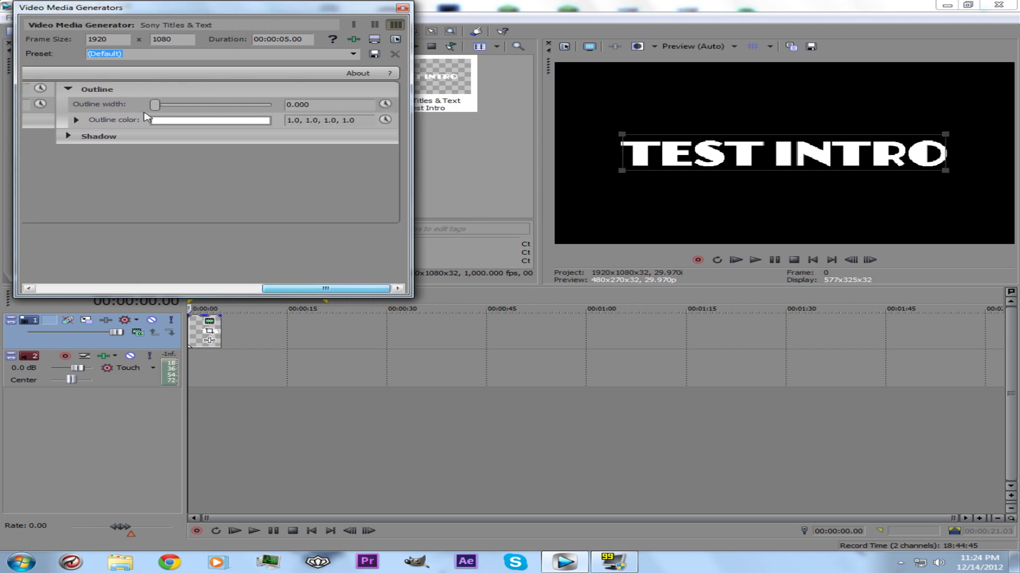
{"action": "left_click_drag", "start_coordinate": [156, 105], "coordinate": [303, 106]}
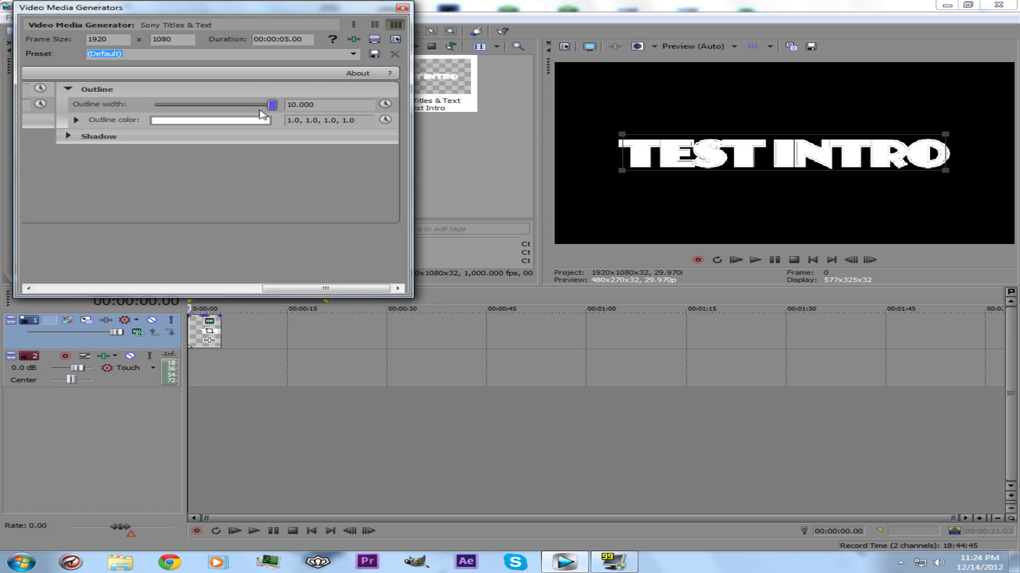
- Set the title's outline color to black using the HSL color model, and close the title's generator settings
{"action": "left_click", "coordinate": [239, 120]}
{"action": "left_click", "coordinate": [185, 182]}
{"action": "mouse_move", "coordinate": [185, 181]}
{"action": "left_mouse_down"}
{"action": "mouse_move", "coordinate": [116, 192]}
{"action": "mouse_move", "coordinate": [141, 222]}
{"action": "mouse_move", "coordinate": [226, 222]}
{"action": "mouse_move", "coordinate": [180, 212]}
{"action": "mouse_move", "coordinate": [225, 200]}
{"action": "mouse_move", "coordinate": [129, 147]}
{"action": "left_mouse_up"}
{"action": "left_click", "coordinate": [86, 136]}
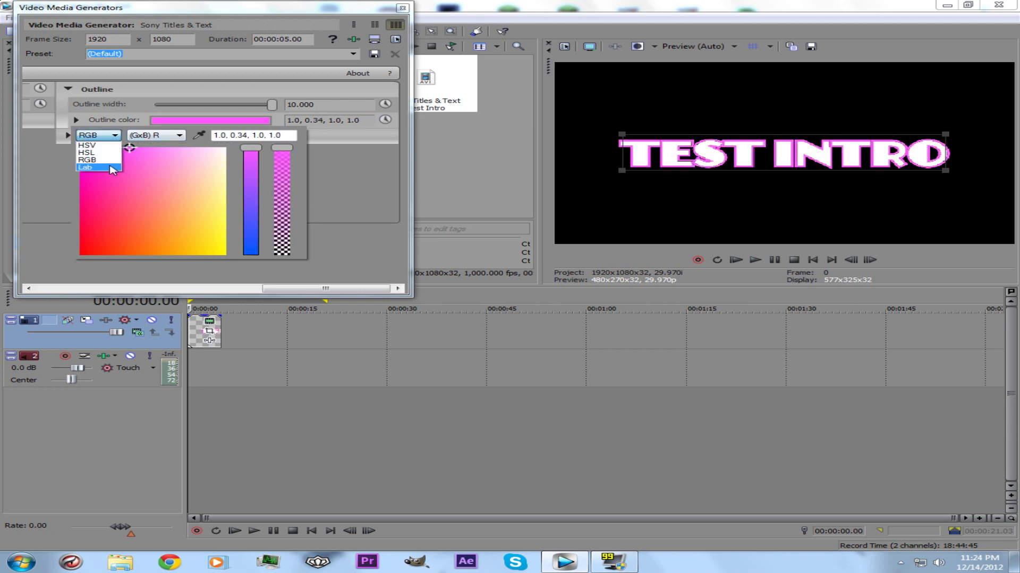
{"action": "left_click", "coordinate": [91, 160]}
{"action": "left_click", "coordinate": [220, 185]}
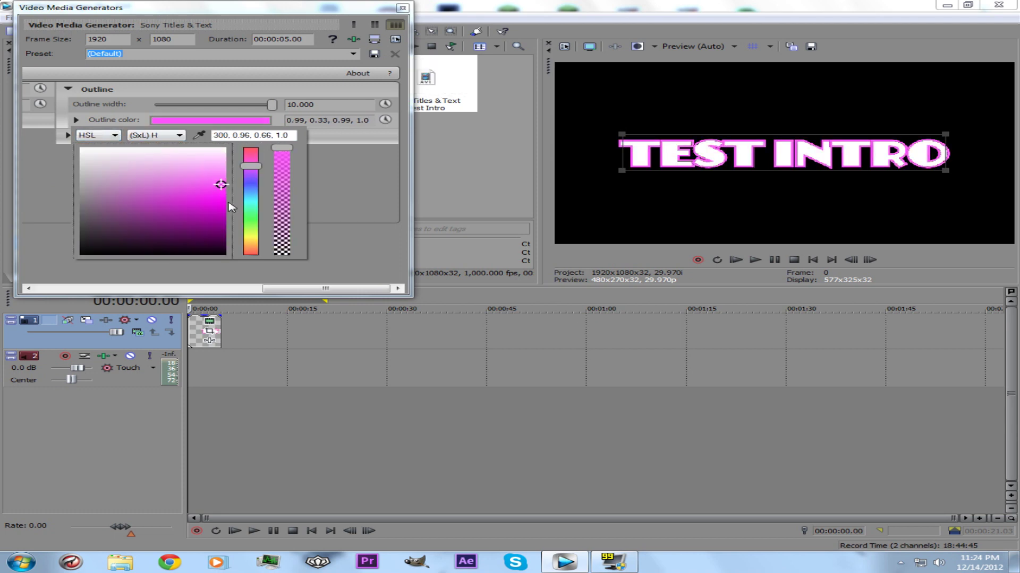
{"action": "left_click_drag", "start_coordinate": [222, 187], "coordinate": [250, 272]}
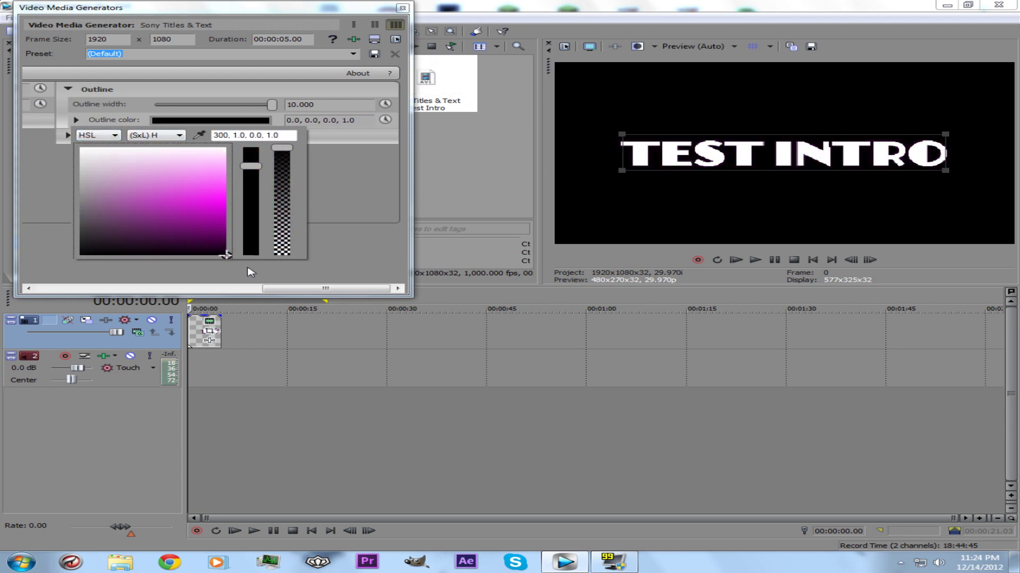
{"action": "left_click", "coordinate": [319, 264]}
{"action": "left_click", "coordinate": [397, 8]}
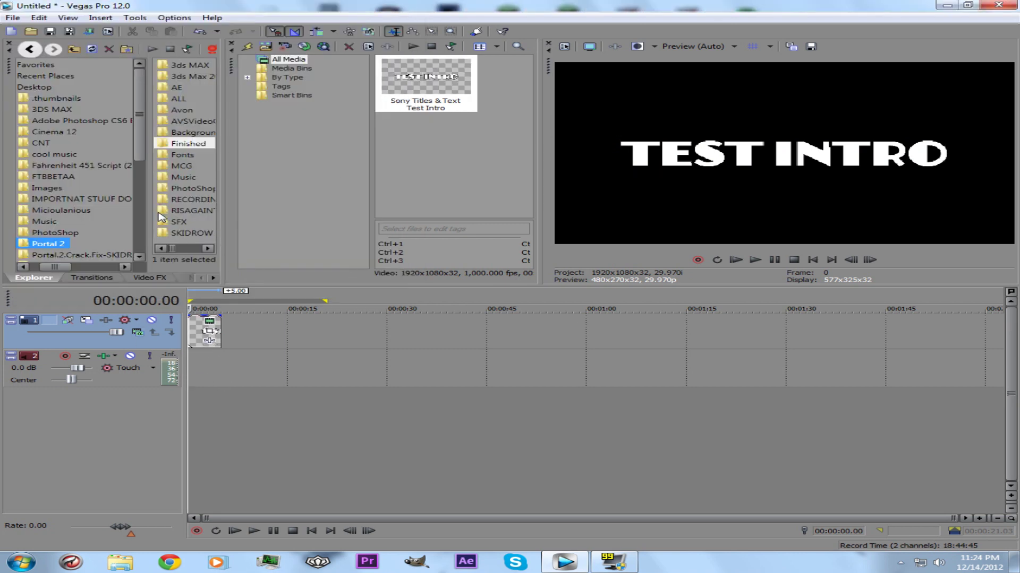
- Add a blue Solid Color event to the video track after the title, leaving a gap, and close its generator settings
{"action": "left_click_drag", "start_coordinate": [149, 215], "coordinate": [93, 215]}
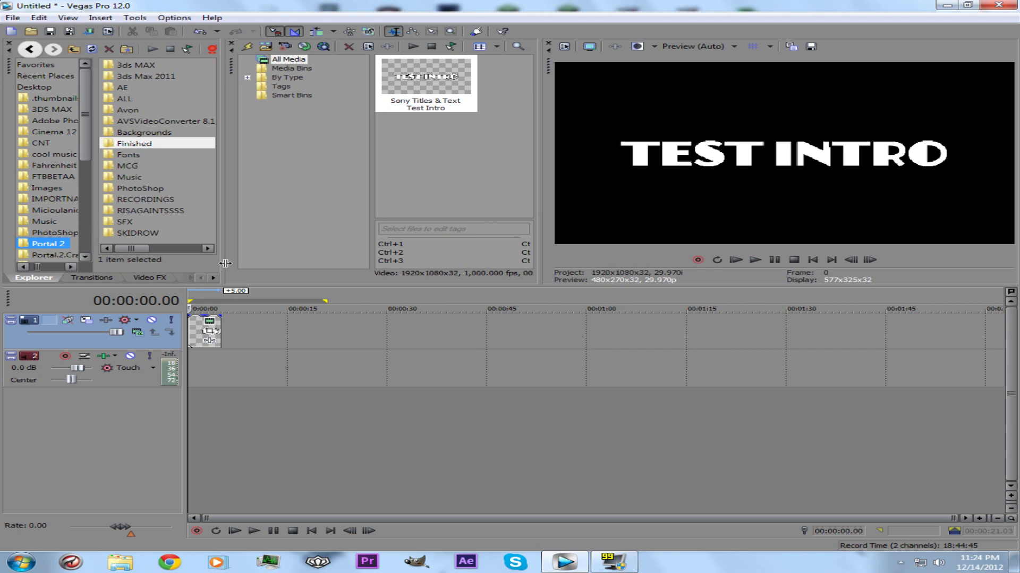
{"action": "left_click_drag", "start_coordinate": [225, 263], "coordinate": [317, 264]}
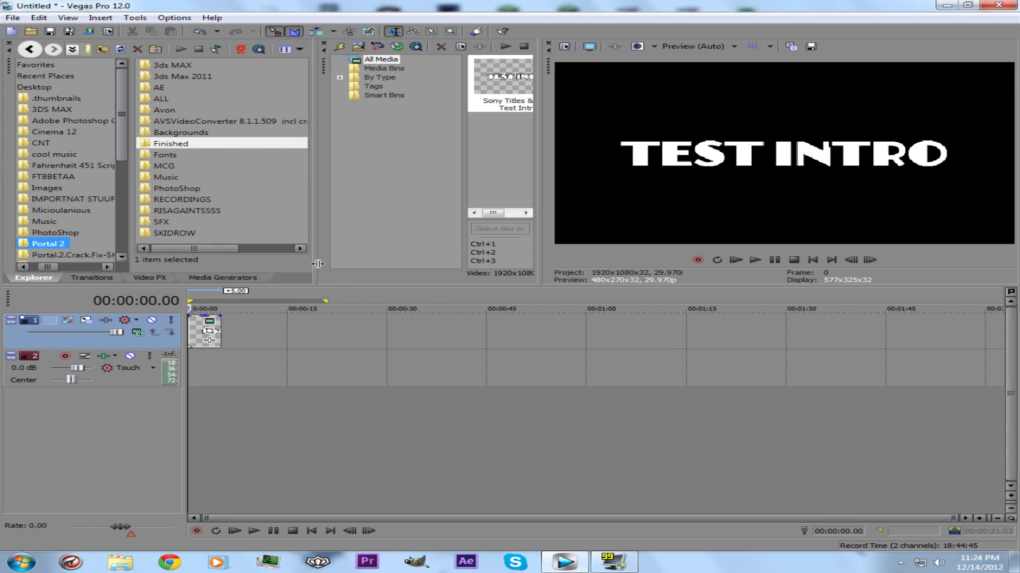
{"action": "left_click", "coordinate": [237, 279]}
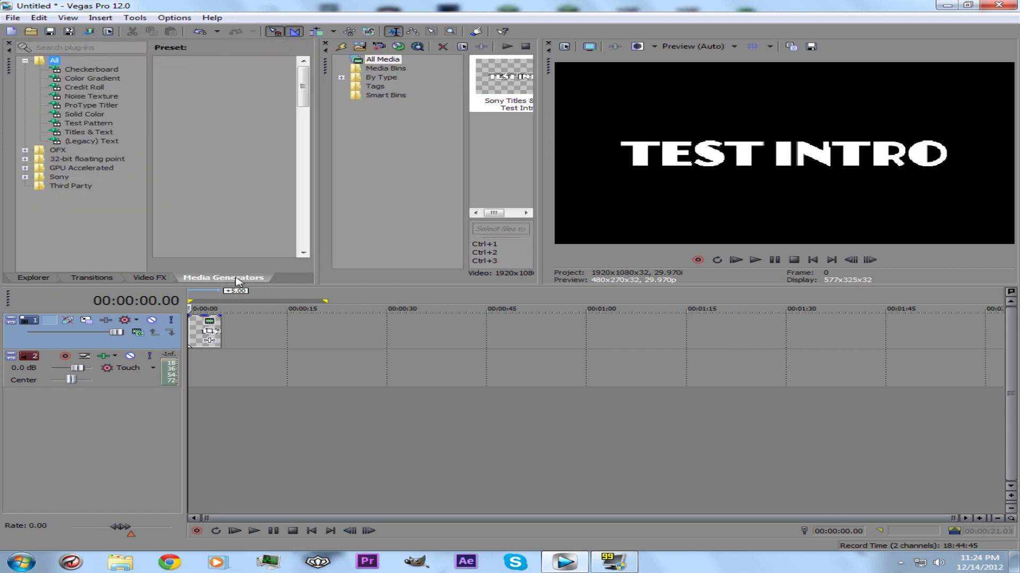
{"action": "left_click", "coordinate": [81, 114]}
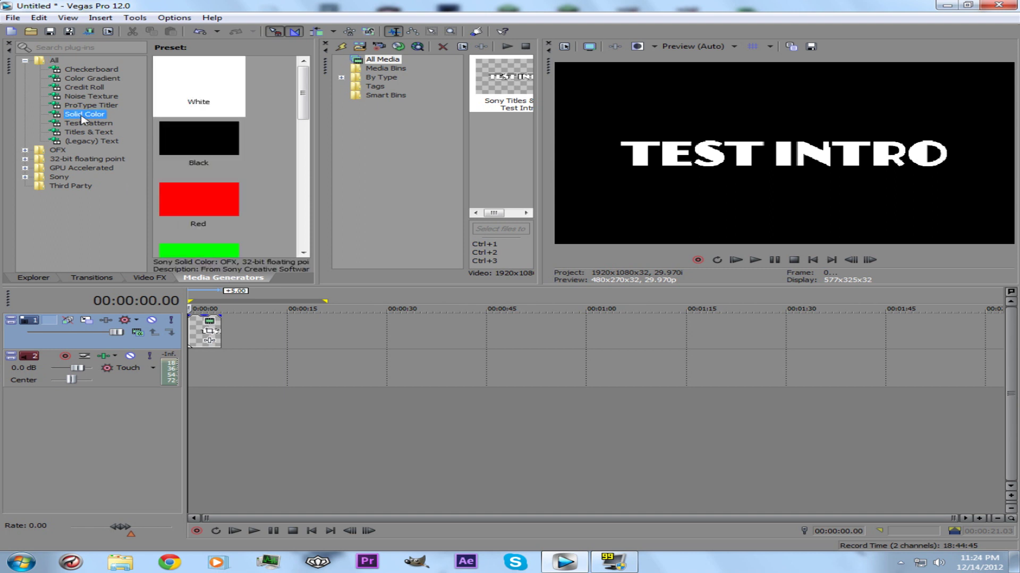
{"action": "left_click_drag", "start_coordinate": [303, 88], "coordinate": [303, 166]}
{"action": "left_click_drag", "start_coordinate": [234, 139], "coordinate": [267, 348]}
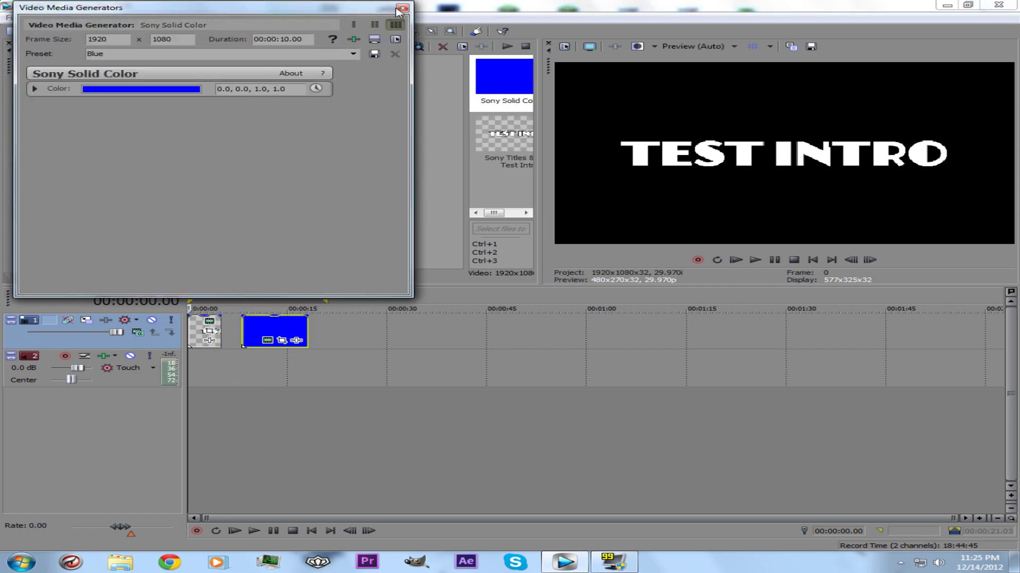
{"action": "left_click", "coordinate": [401, 8]}
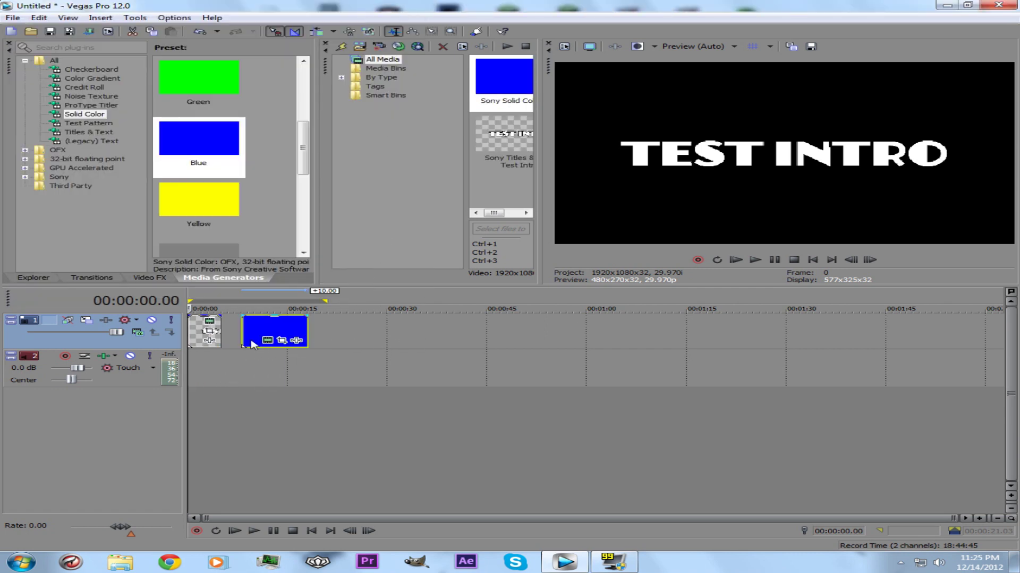
- Shift the blue event further along the timeline and insert a new video track above the existing one
{"action": "left_click_drag", "start_coordinate": [272, 331], "coordinate": [300, 335]}
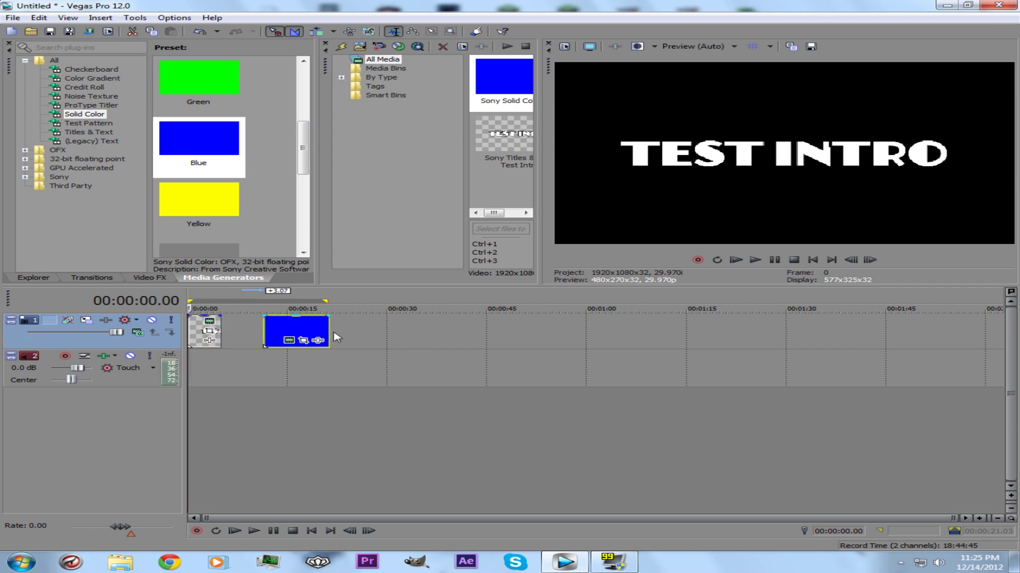
{"action": "right_click", "coordinate": [391, 331]}
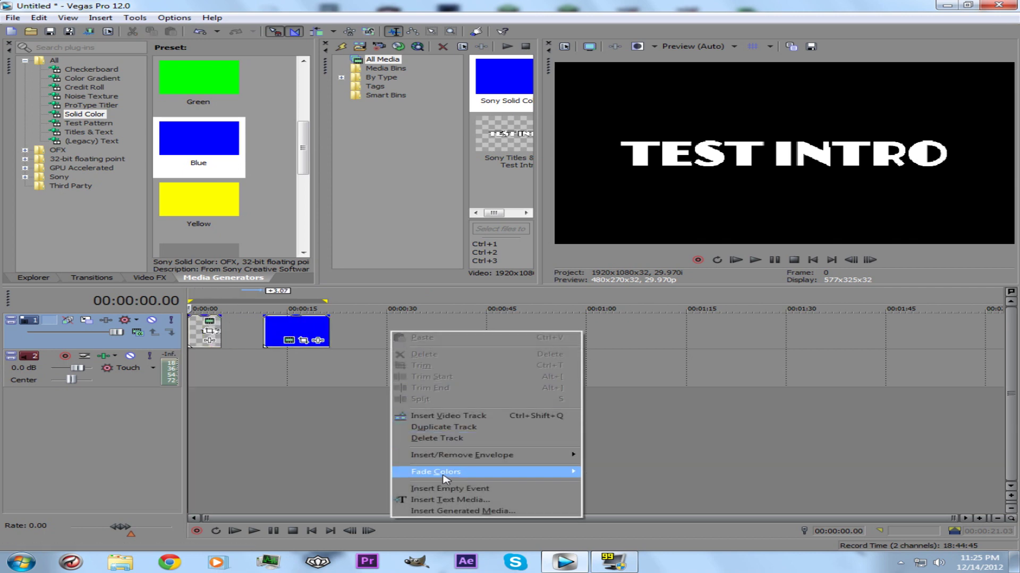
{"action": "left_click", "coordinate": [457, 416]}
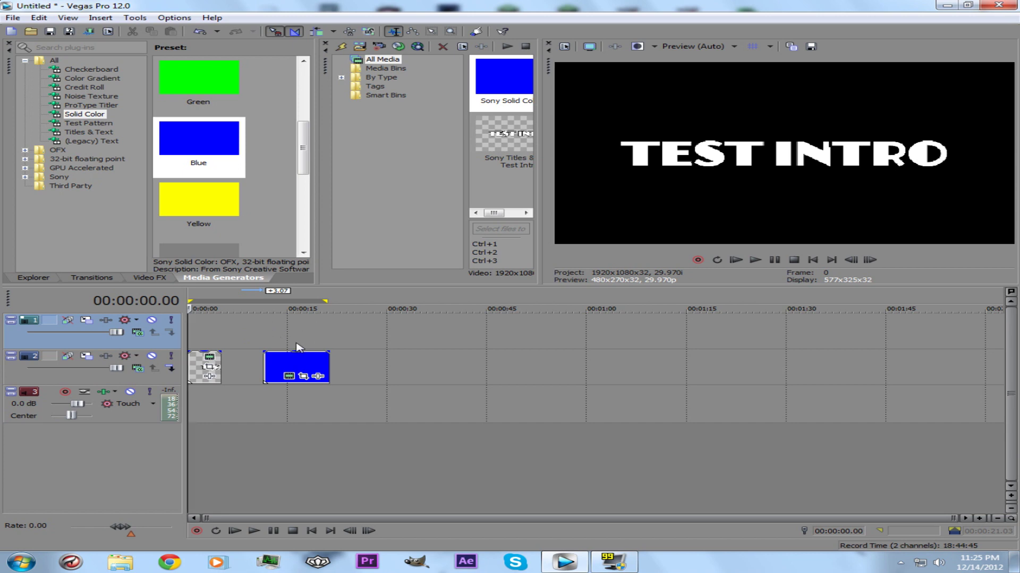
- Move the title event to the new upper track and the blue event to the timeline's start beneath it
{"action": "mouse_move", "coordinate": [301, 364]}
{"action": "left_mouse_down"}
{"action": "mouse_move", "coordinate": [219, 332]}
{"action": "mouse_move", "coordinate": [210, 343]}
{"action": "mouse_move", "coordinate": [214, 333]}
{"action": "mouse_move", "coordinate": [296, 334]}
{"action": "mouse_move", "coordinate": [296, 366]}
{"action": "left_mouse_up"}
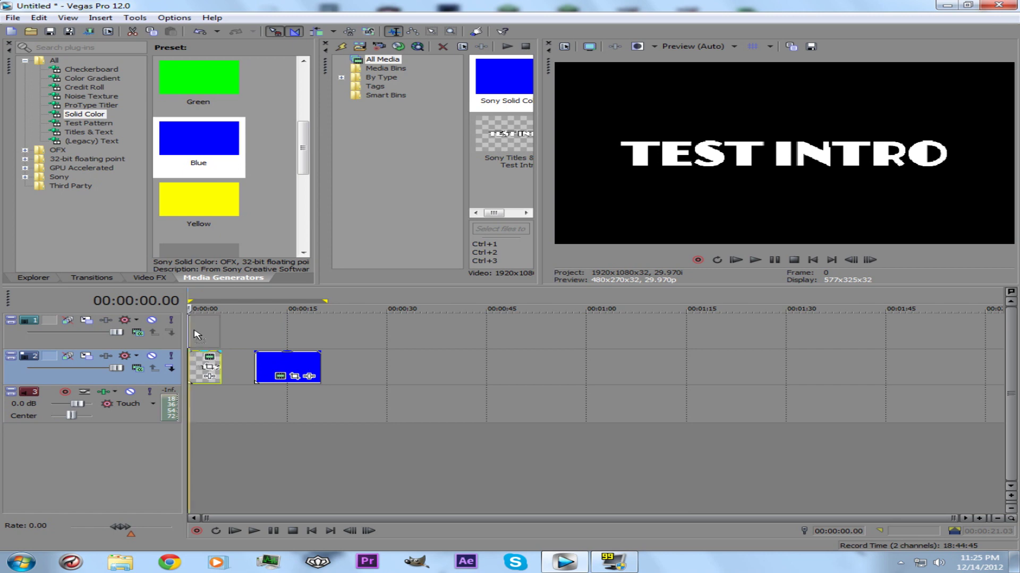
{"action": "left_click_drag", "start_coordinate": [207, 367], "coordinate": [207, 332]}
{"action": "left_click_drag", "start_coordinate": [286, 365], "coordinate": [220, 365]}
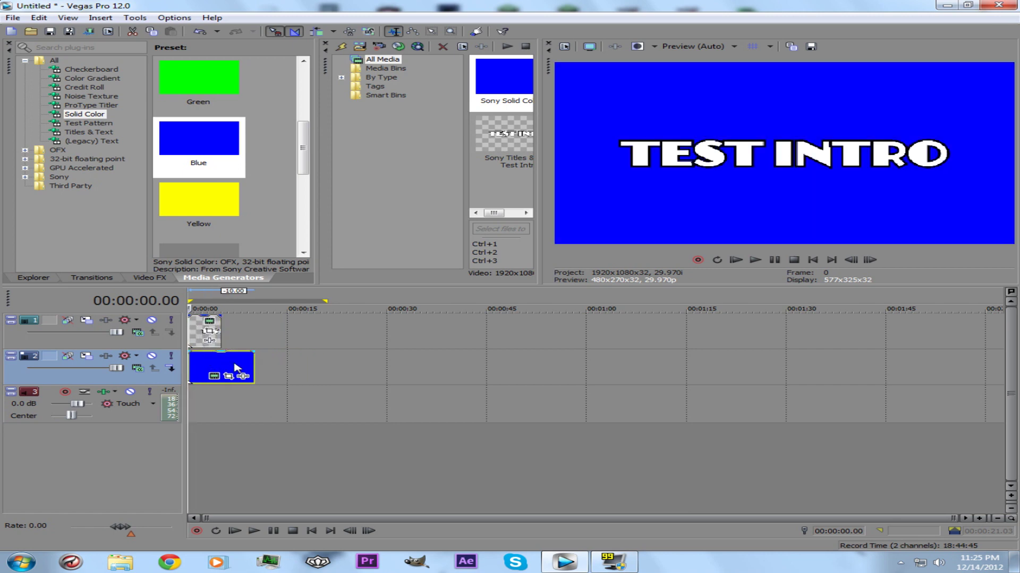
{"action": "mouse_move", "coordinate": [223, 366]}
{"action": "left_mouse_down"}
{"action": "mouse_move", "coordinate": [272, 367]}
{"action": "mouse_move", "coordinate": [241, 370]}
{"action": "left_mouse_up"}
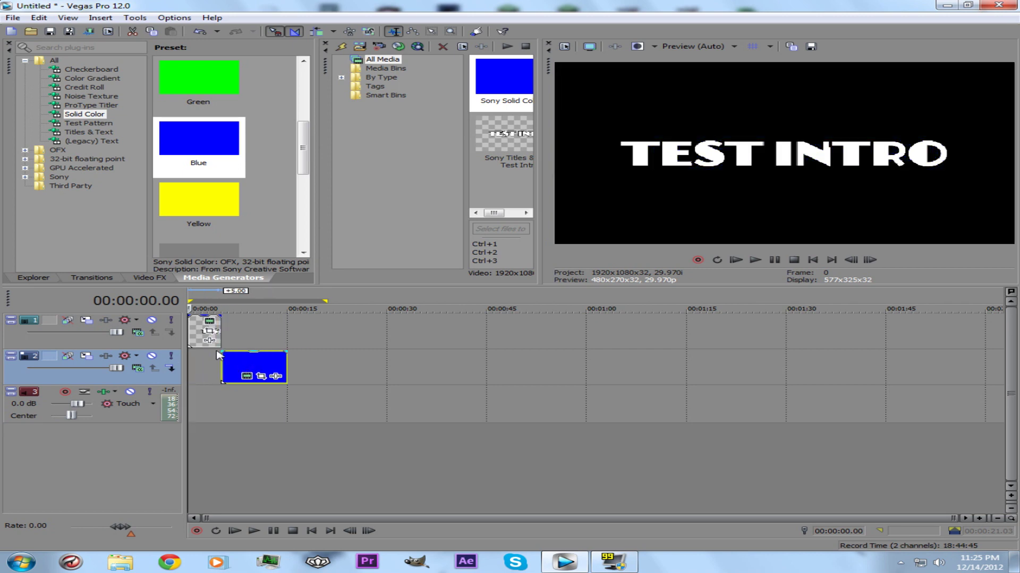
{"action": "left_click", "coordinate": [208, 335]}
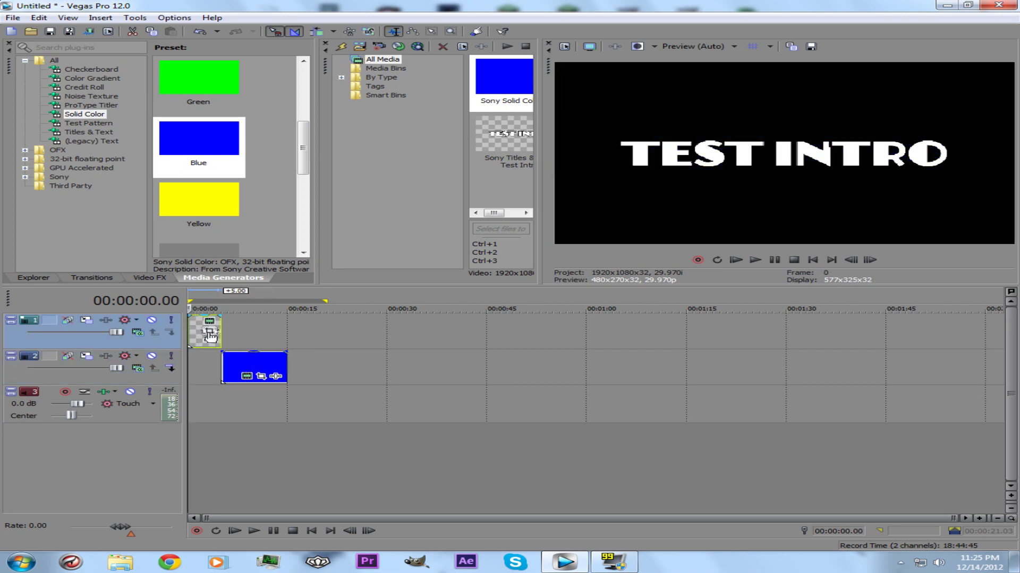
{"action": "left_click_drag", "start_coordinate": [250, 361], "coordinate": [217, 363]}
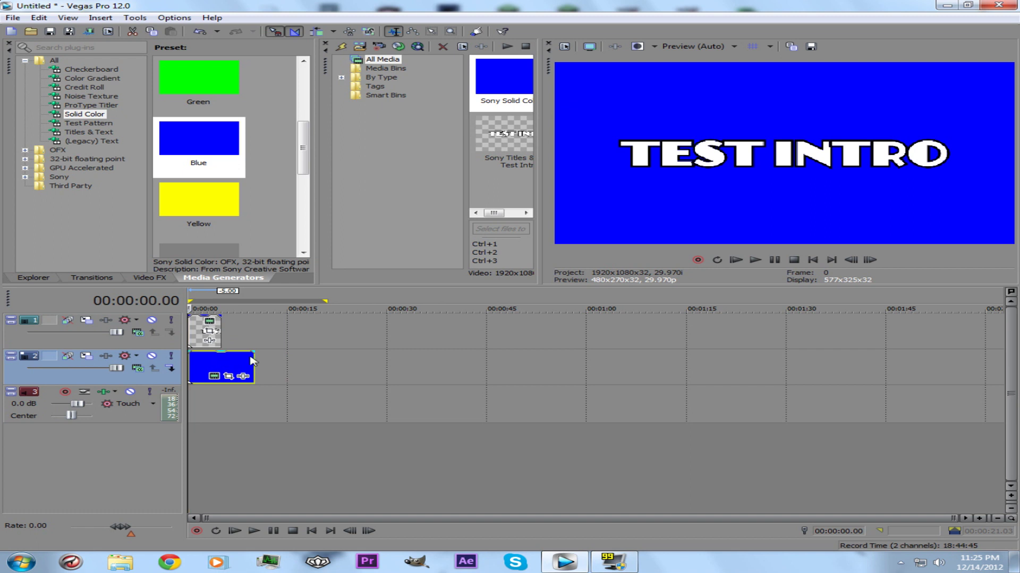
- Trim the end of the blue event to match the title event's length
{"action": "left_click_drag", "start_coordinate": [252, 359], "coordinate": [221, 361]}
{"action": "scroll", "coordinate": [208, 361], "scroll_direction": "up", "scroll_amount": 5}
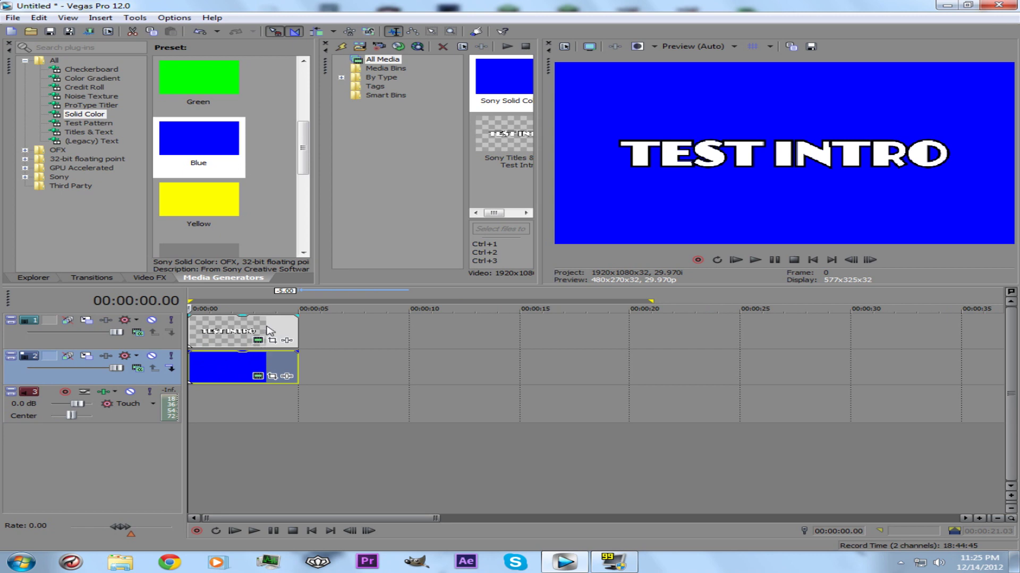
{"action": "scroll", "coordinate": [270, 331], "scroll_direction": "down", "scroll_amount": 4}
{"action": "scroll", "coordinate": [273, 331], "scroll_direction": "up", "scroll_amount": 4}
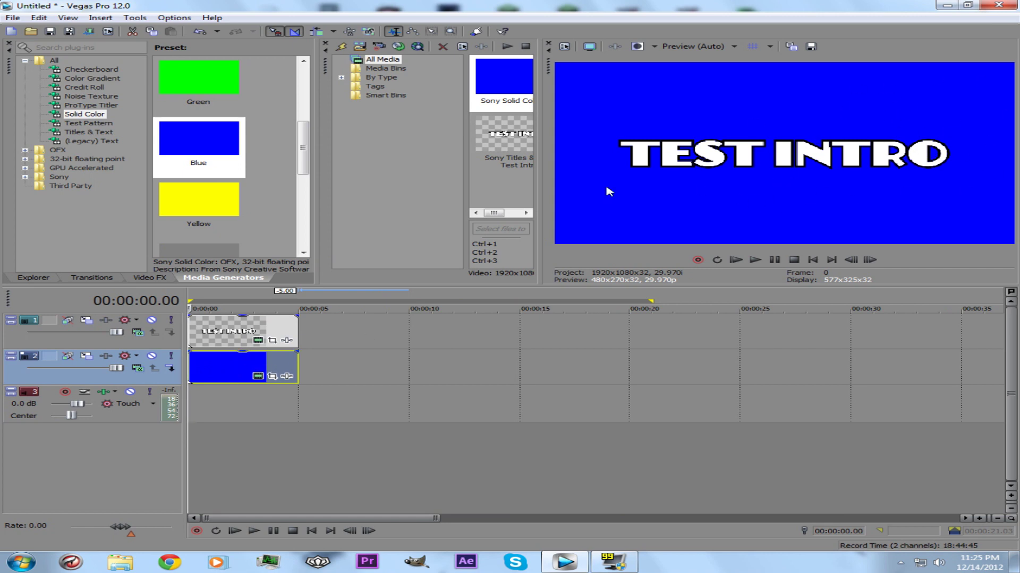
- Apply the Soft Contrast video effect to the blue background event
{"action": "left_click", "coordinate": [154, 278]}
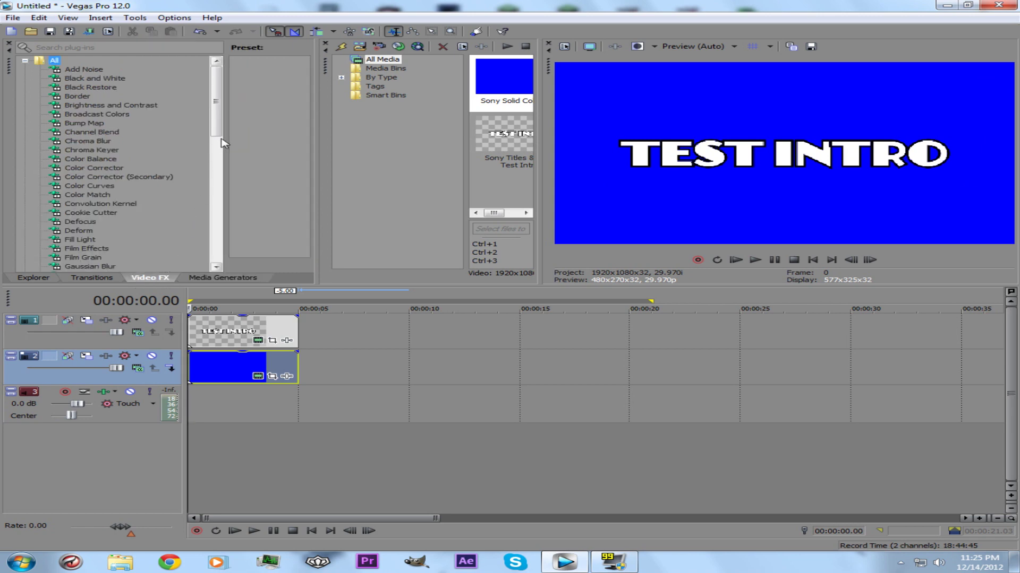
{"action": "left_click_drag", "start_coordinate": [225, 139], "coordinate": [189, 249]}
{"action": "left_click", "coordinate": [93, 143]}
{"action": "left_click_drag", "start_coordinate": [93, 142], "coordinate": [109, 140]}
{"action": "left_click_drag", "start_coordinate": [213, 329], "coordinate": [230, 370]}
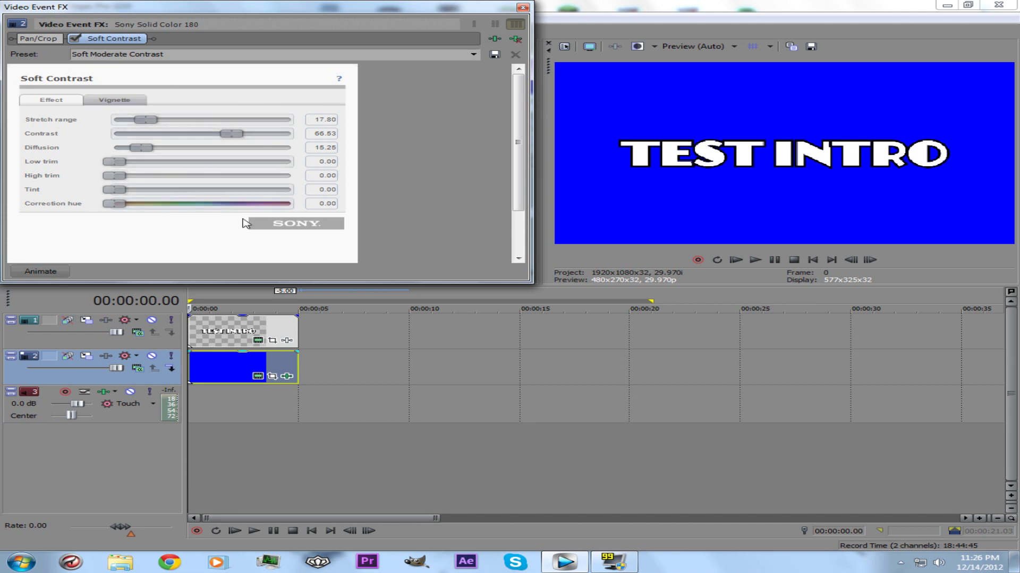
- Set the Soft Contrast vignette's exterior effect to Black, with width and height at 100.00
{"action": "left_click", "coordinate": [113, 101]}
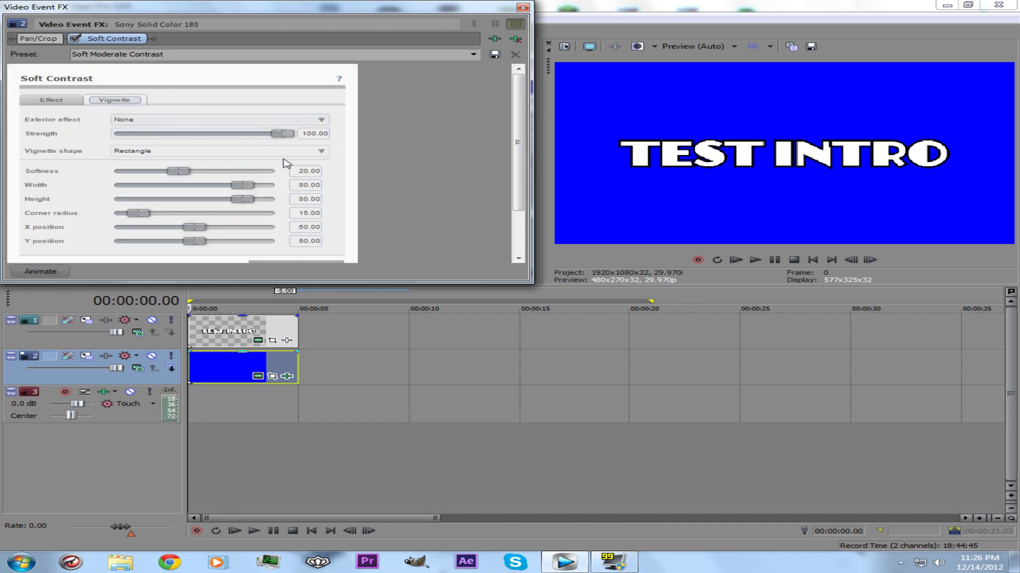
{"action": "left_click", "coordinate": [212, 123]}
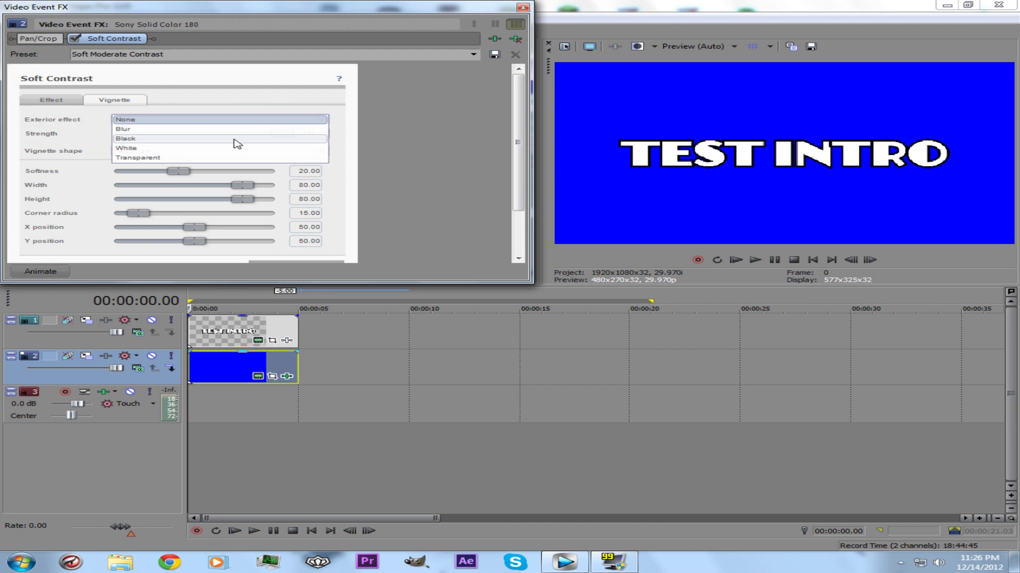
{"action": "left_click", "coordinate": [182, 139]}
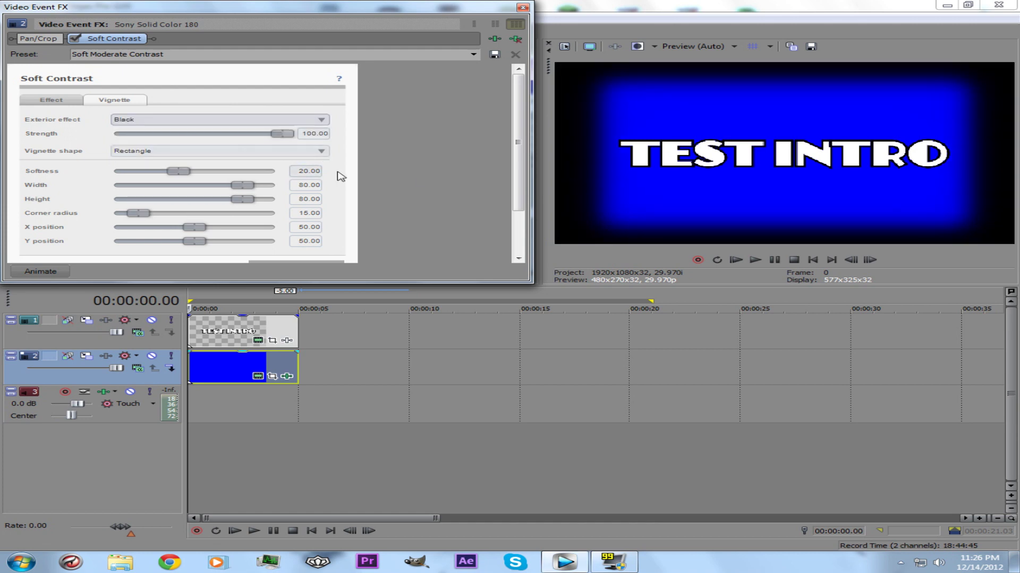
{"action": "left_click_drag", "start_coordinate": [244, 191], "coordinate": [277, 199]}
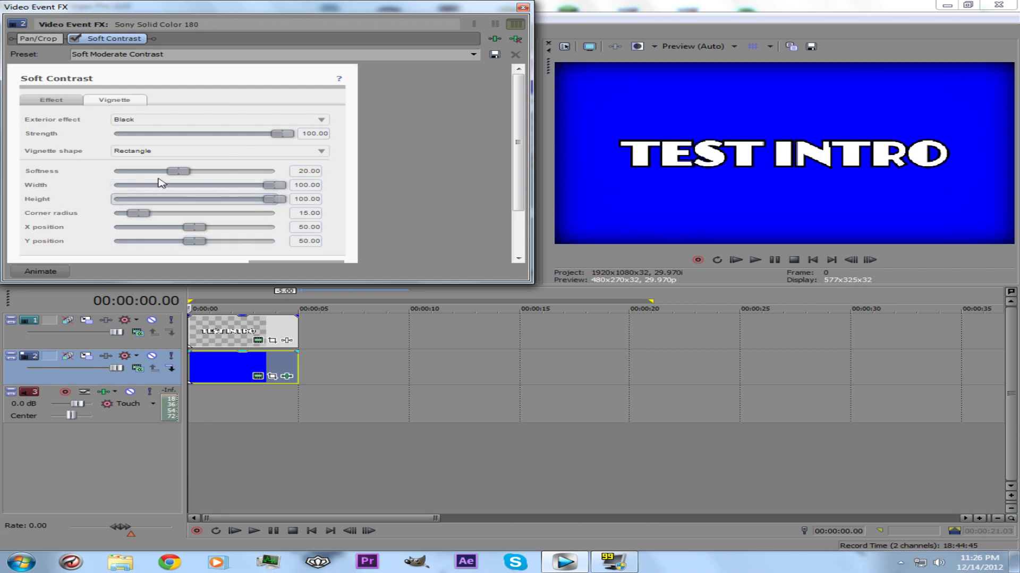
- Shape the vignette as an ellipse with width and height 100.00 and softness 60.25, and close the effect settings
{"action": "left_click", "coordinate": [165, 153]}
{"action": "left_click", "coordinate": [165, 152]}
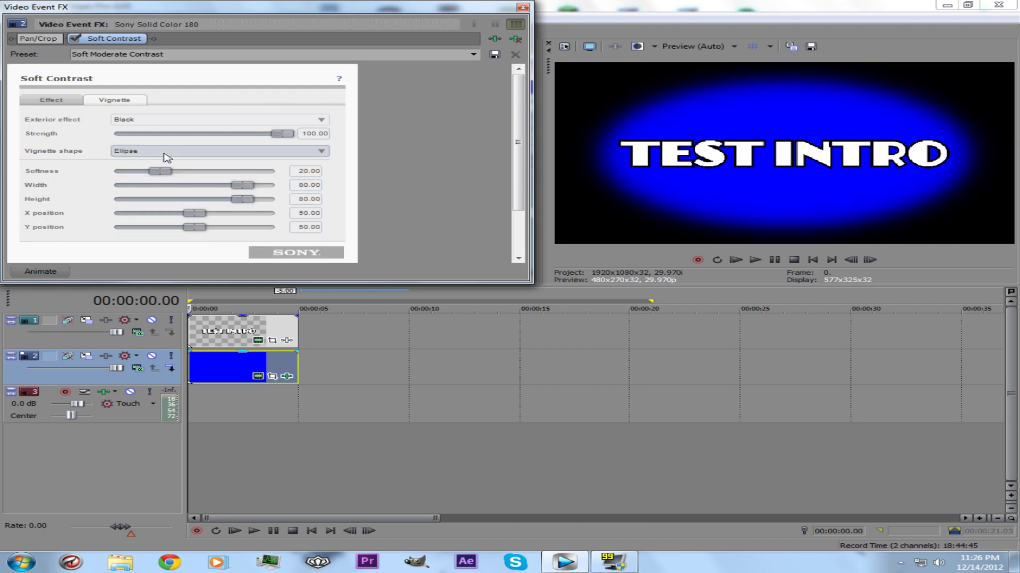
{"action": "left_click_drag", "start_coordinate": [162, 173], "coordinate": [310, 178]}
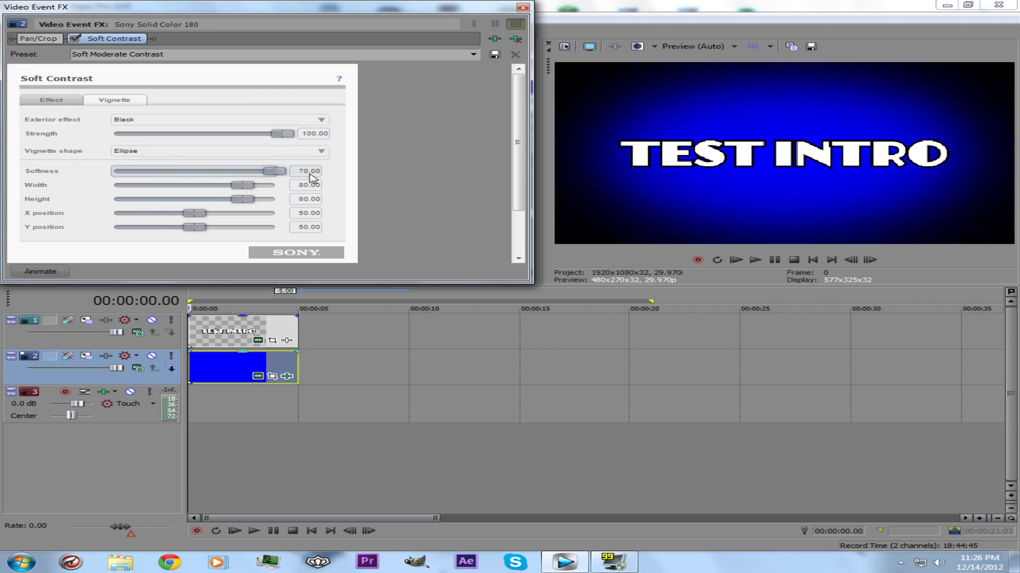
{"action": "left_click_drag", "start_coordinate": [243, 185], "coordinate": [102, 178]}
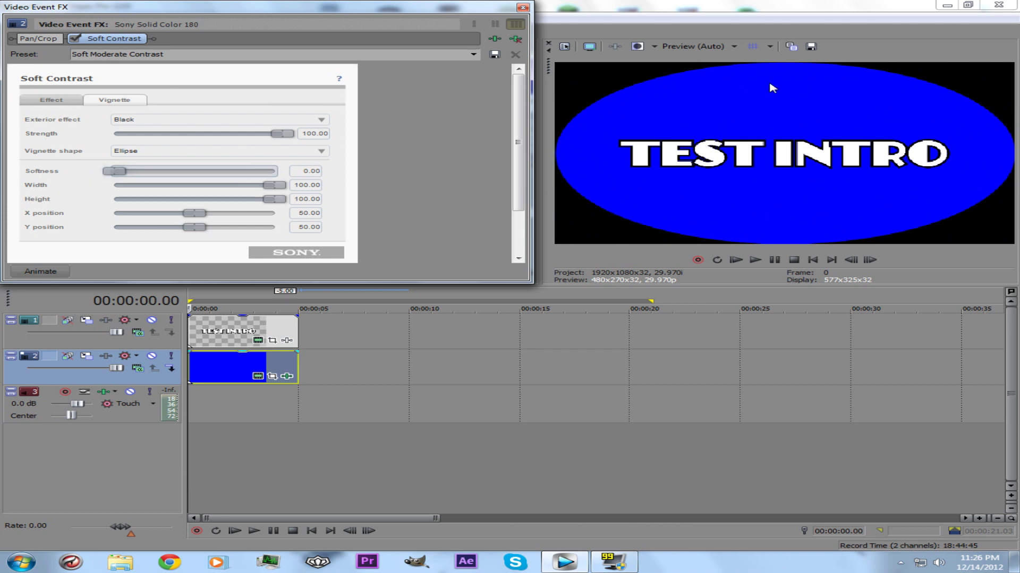
{"action": "left_click_drag", "start_coordinate": [115, 176], "coordinate": [247, 175]}
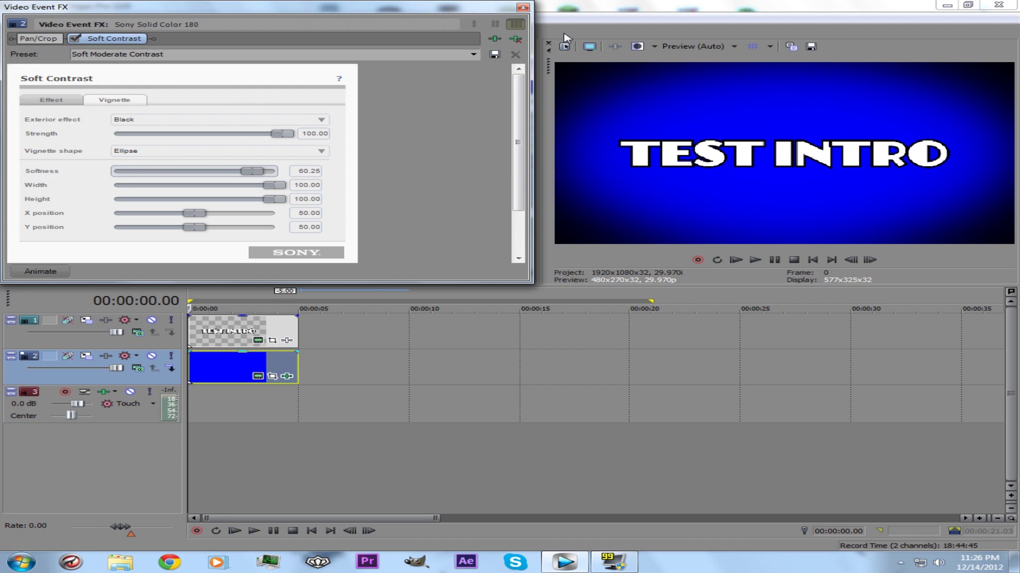
{"action": "left_click", "coordinate": [523, 8]}
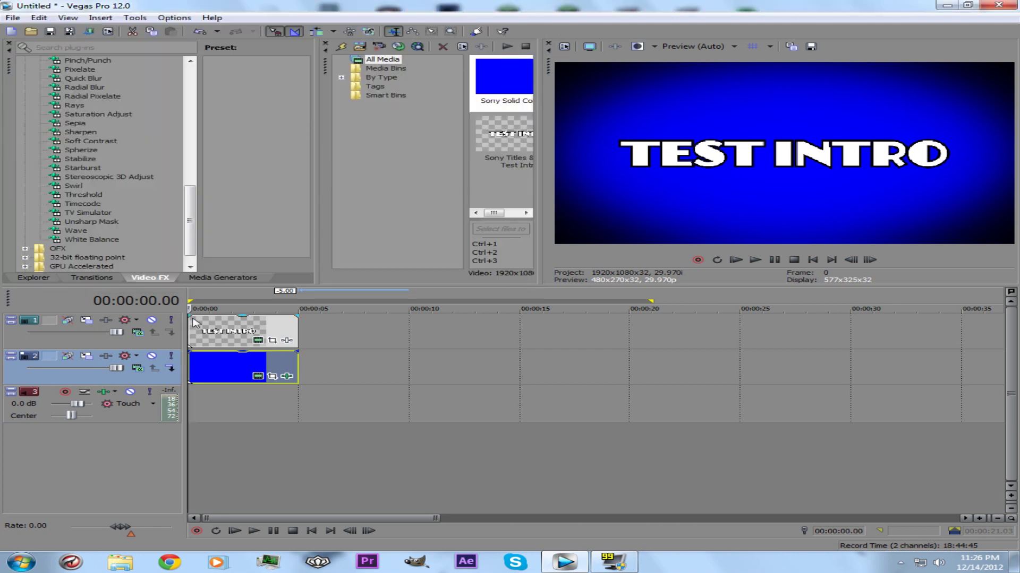
- Try a fade-in of about 1 second and a fade-out of about 1.5 seconds on the title, and play them back
{"action": "scroll", "coordinate": [225, 329], "scroll_direction": "up", "scroll_amount": 3}
{"action": "left_click_drag", "start_coordinate": [188, 316], "coordinate": [234, 321]}
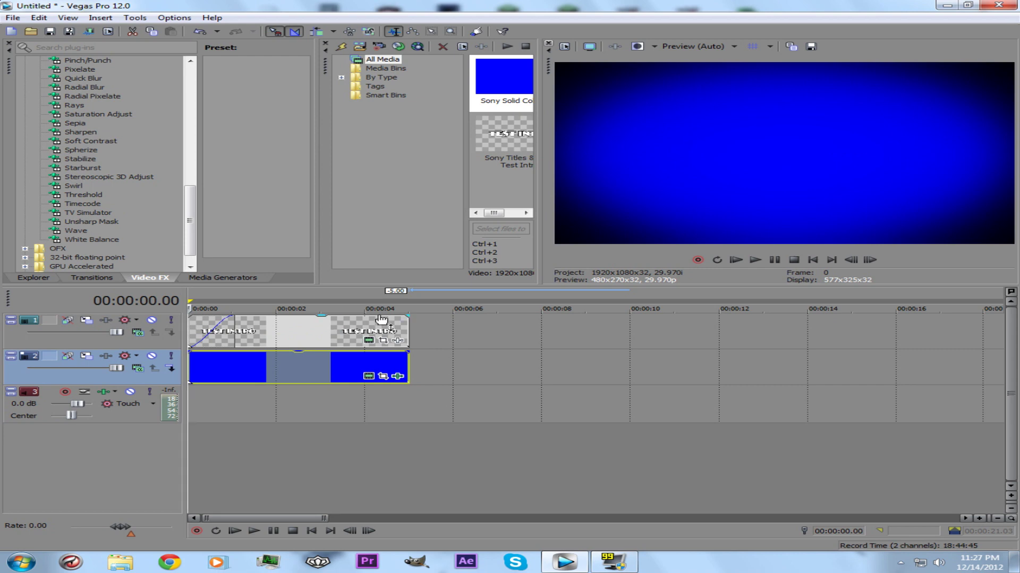
{"action": "left_click_drag", "start_coordinate": [407, 315], "coordinate": [345, 319]}
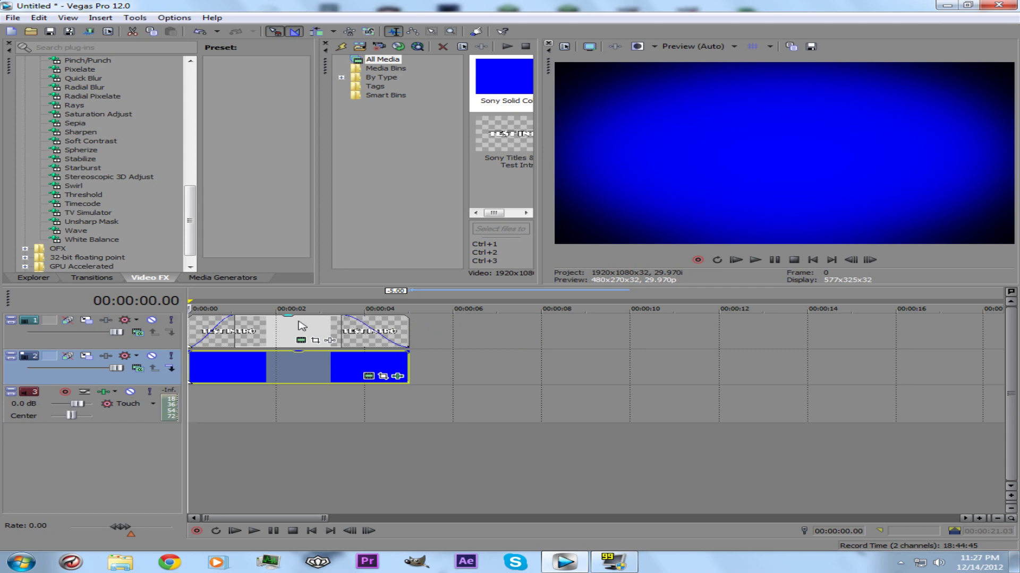
{"action": "key", "text": "space"}
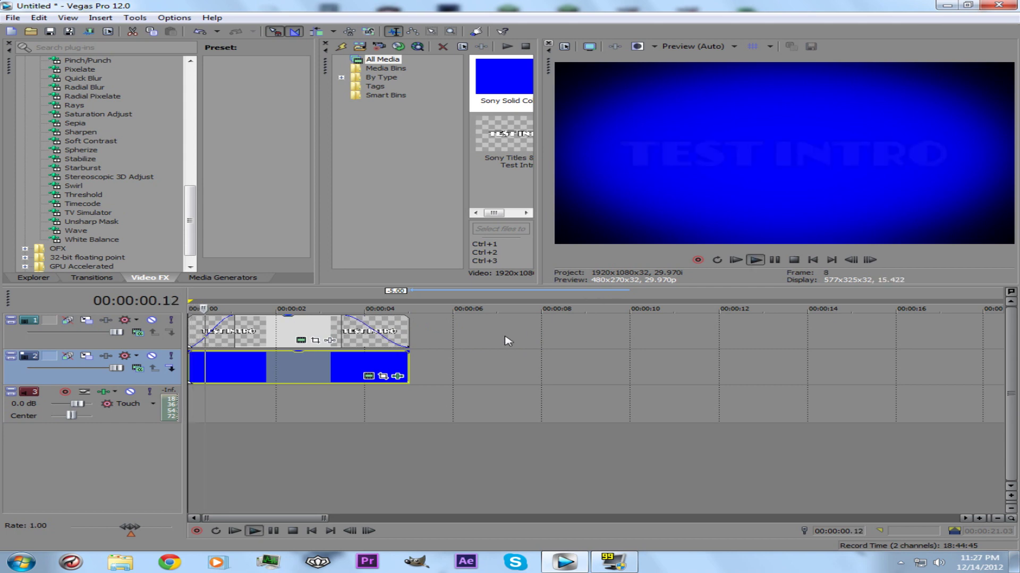
{"action": "key", "text": "space"}
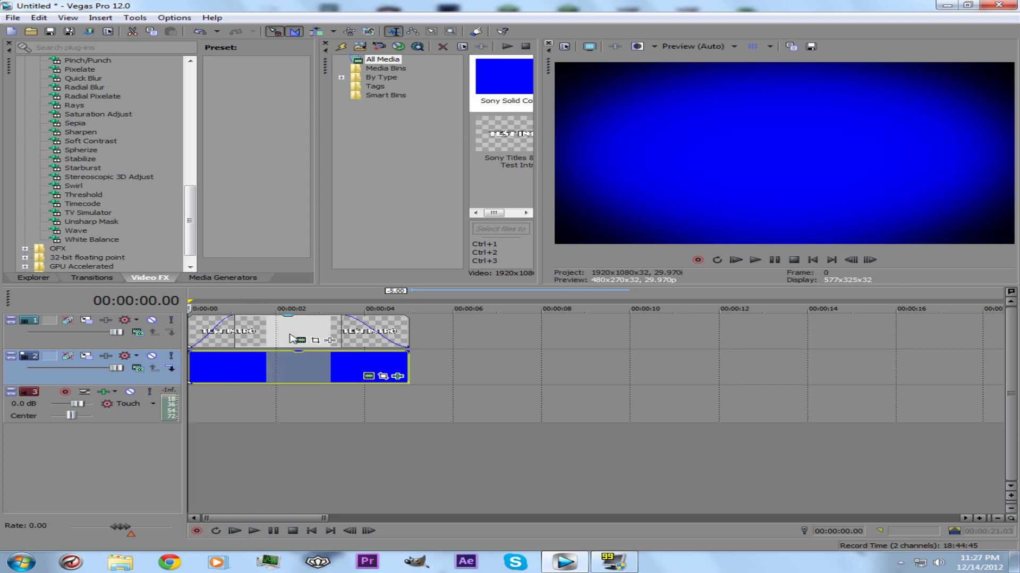
- Remove the fade-in and fade-out from the title event
{"action": "left_click_drag", "start_coordinate": [232, 325], "coordinate": [180, 333]}
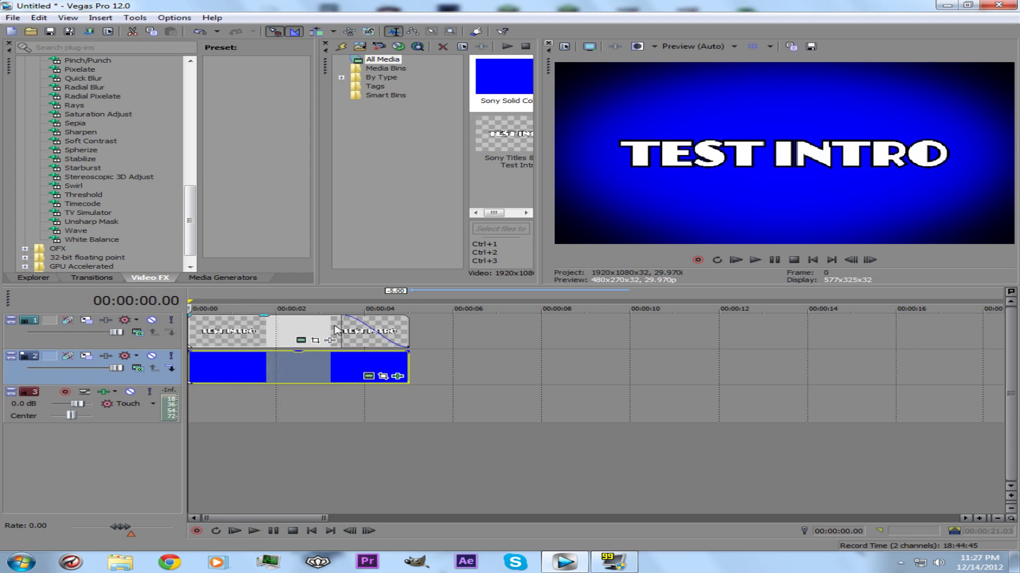
{"action": "left_click_drag", "start_coordinate": [335, 330], "coordinate": [326, 331]}
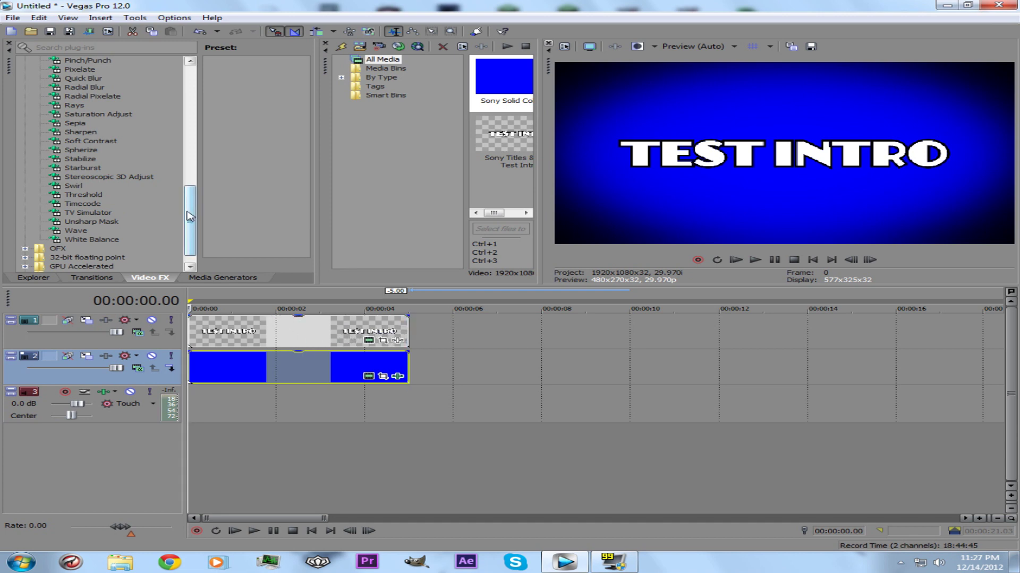
{"action": "scroll", "coordinate": [190, 214], "scroll_direction": "down", "scroll_amount": 2}
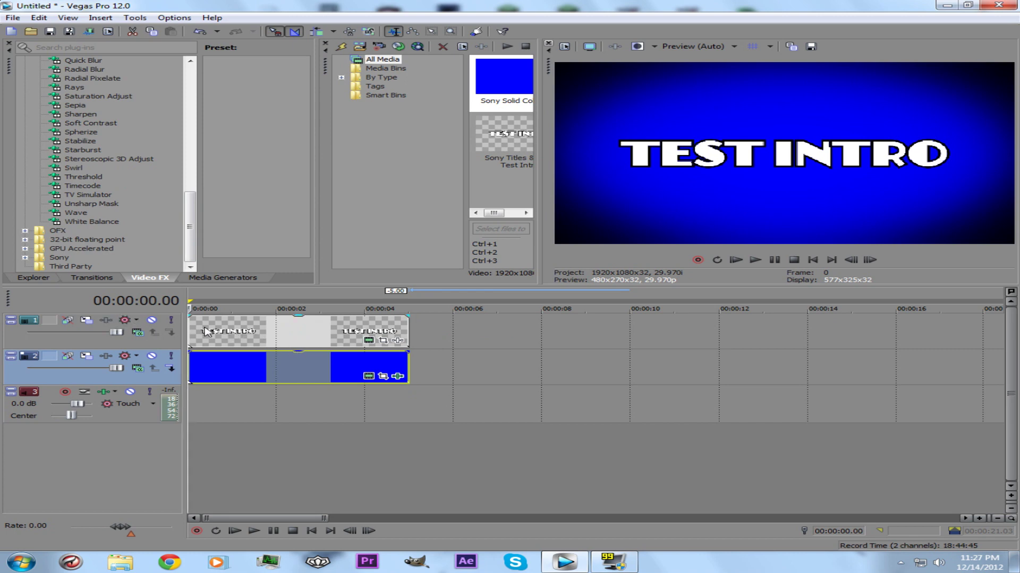
- Split only the title event on the upper track at 00:00:00.16
{"action": "left_click", "coordinate": [203, 332]}
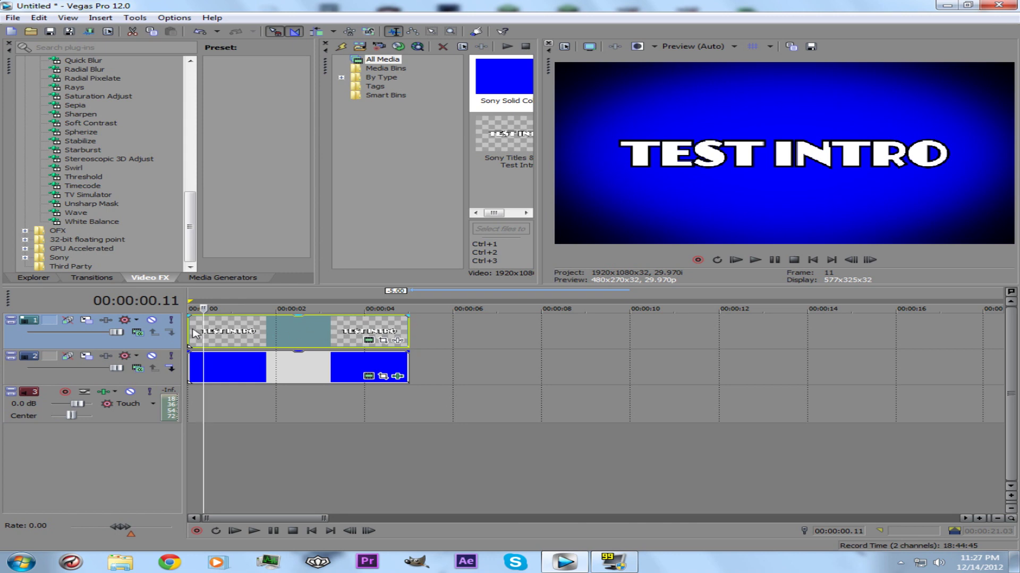
{"action": "left_click", "coordinate": [219, 357]}
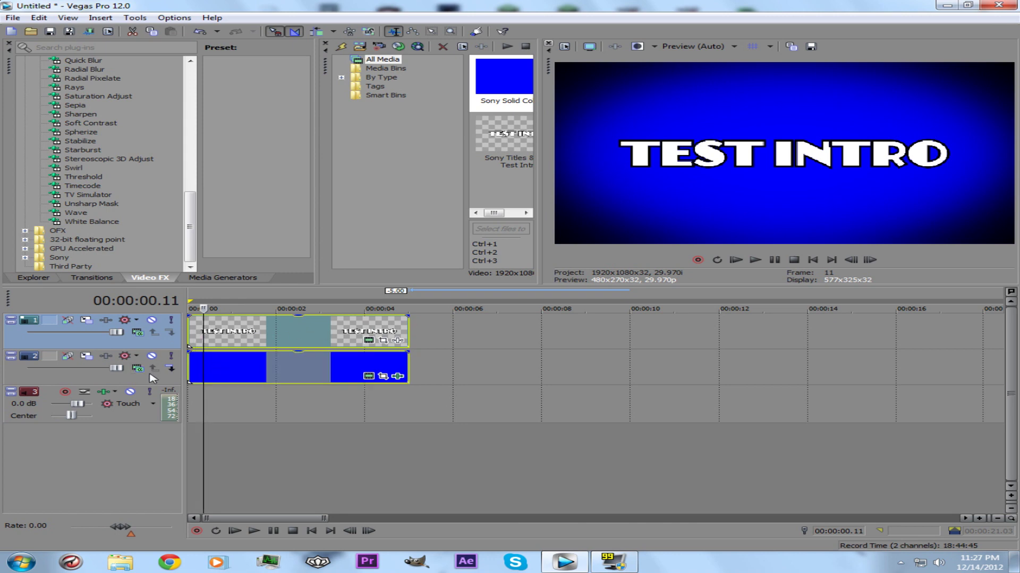
{"action": "left_click", "coordinate": [157, 382], "text": "ctrl"}
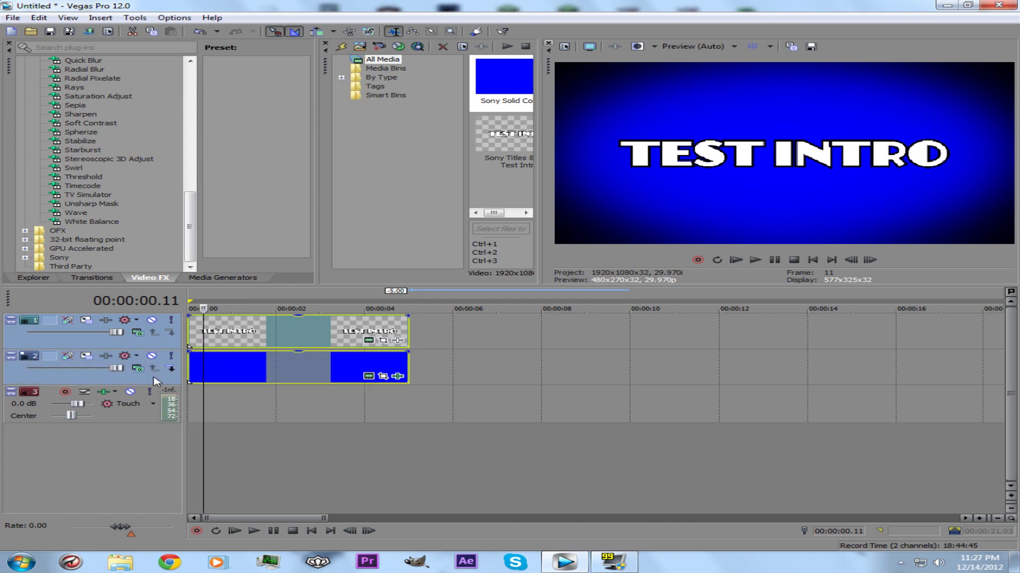
{"action": "left_click", "coordinate": [229, 333]}
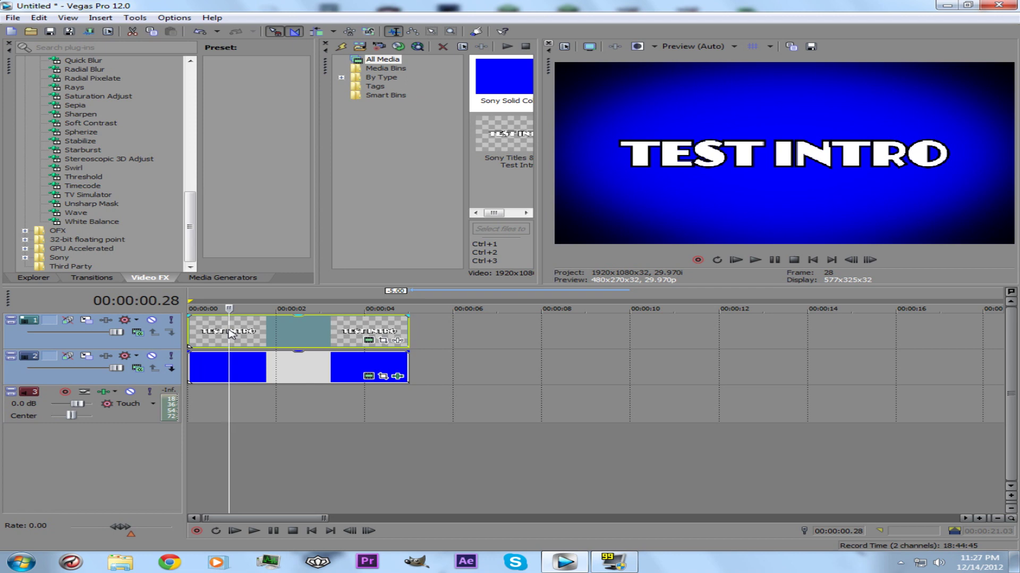
{"action": "left_click", "coordinate": [155, 351], "text": "ctrl"}
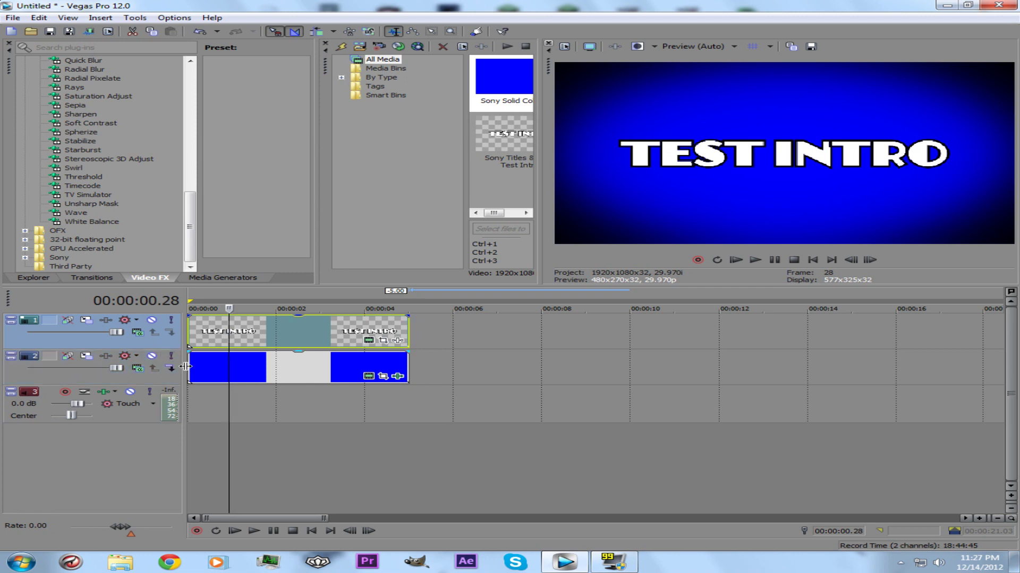
{"action": "left_click", "coordinate": [212, 335]}
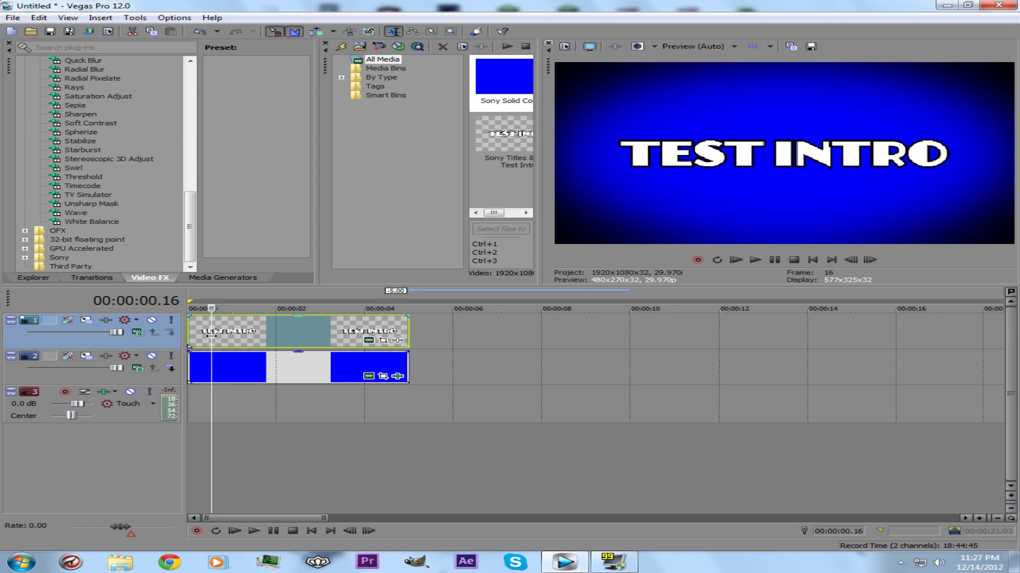
{"action": "left_click_drag", "start_coordinate": [211, 335], "coordinate": [213, 335]}
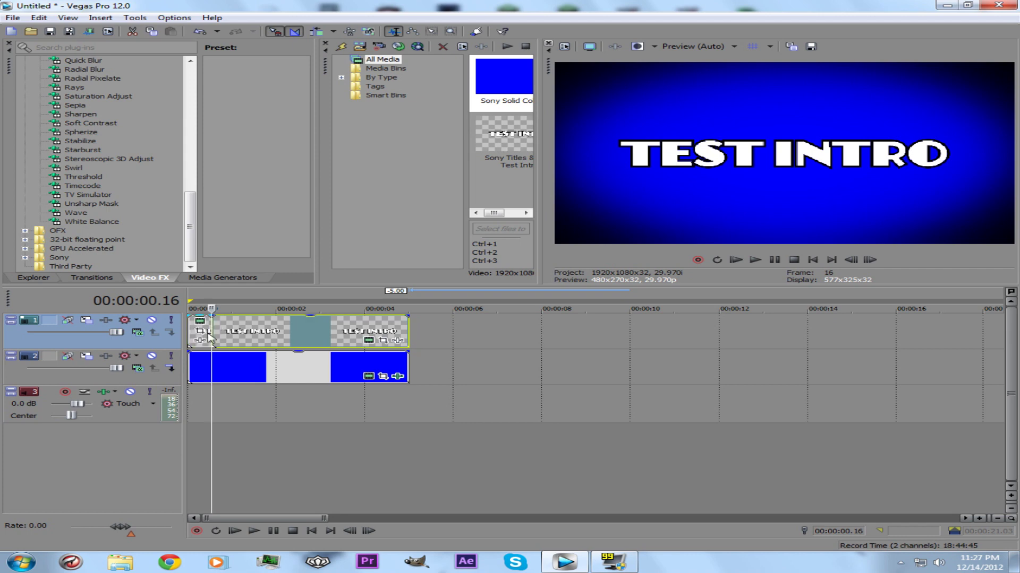
- Apply the TV Simulator effect with the TV Look preset to the short first title piece and preview a frame within it
{"action": "left_click", "coordinate": [88, 195]}
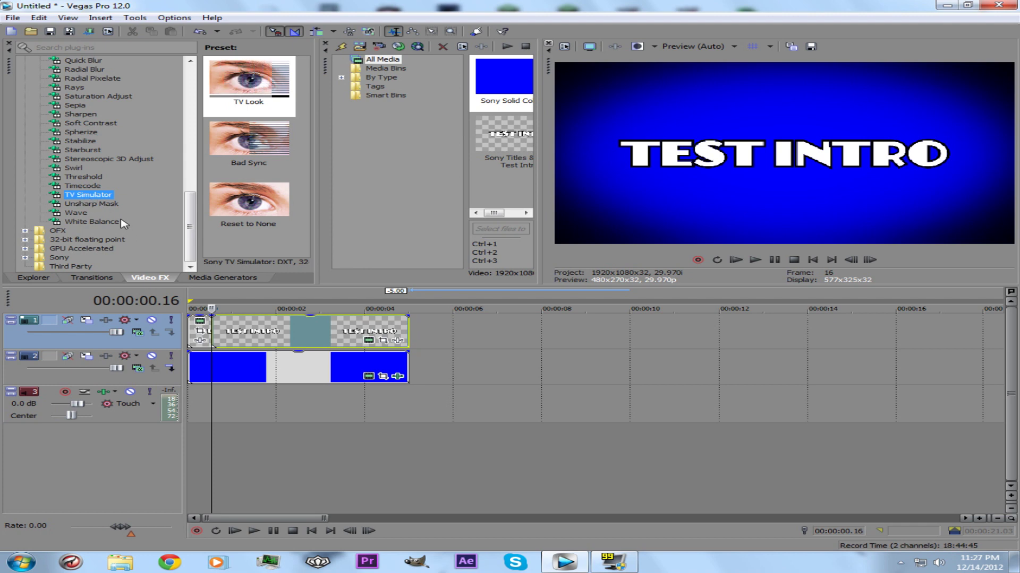
{"action": "left_click_drag", "start_coordinate": [92, 197], "coordinate": [195, 331]}
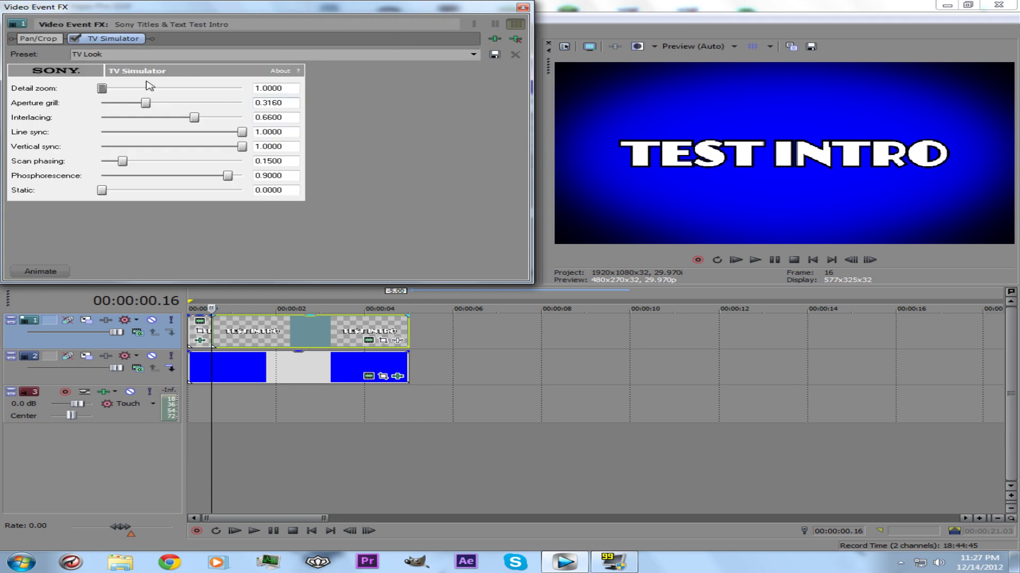
{"action": "left_click", "coordinate": [198, 343]}
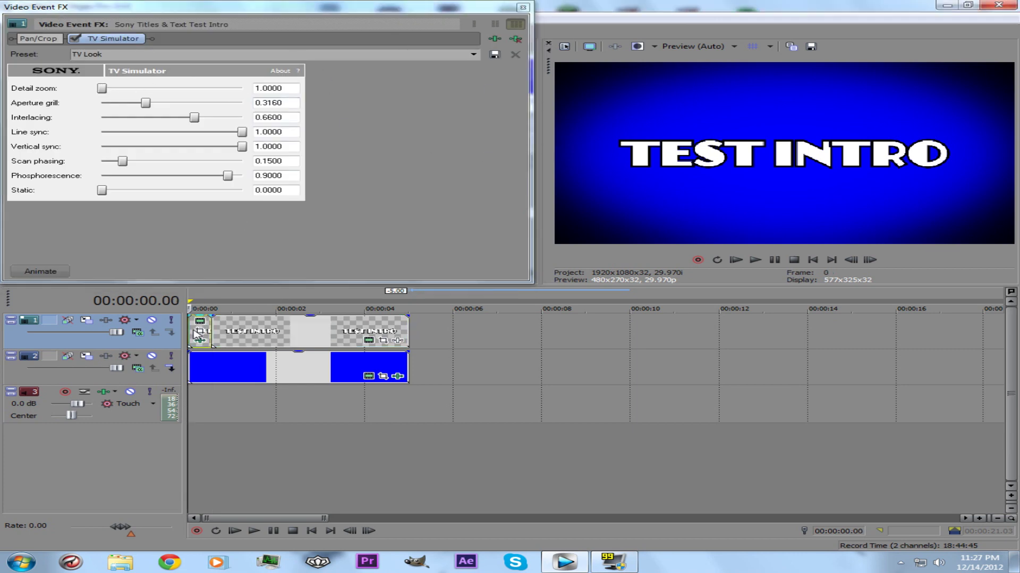
{"action": "left_click", "coordinate": [193, 377]}
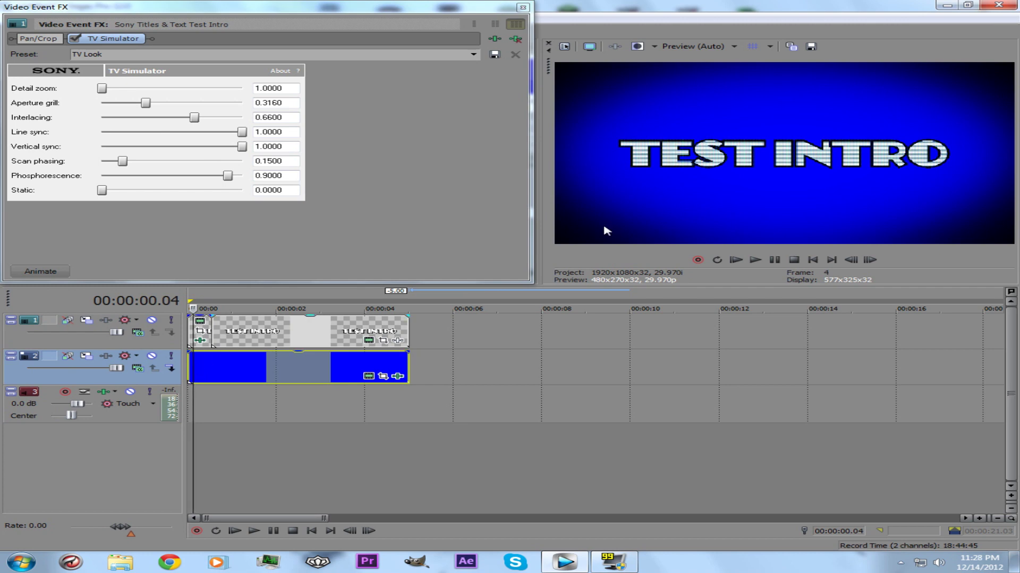
- Set the TV Simulator's line sync to 0.6460, interlacing to 1.0000 and phosphorescence to 0.7940
{"action": "left_click_drag", "start_coordinate": [240, 134], "coordinate": [191, 136]}
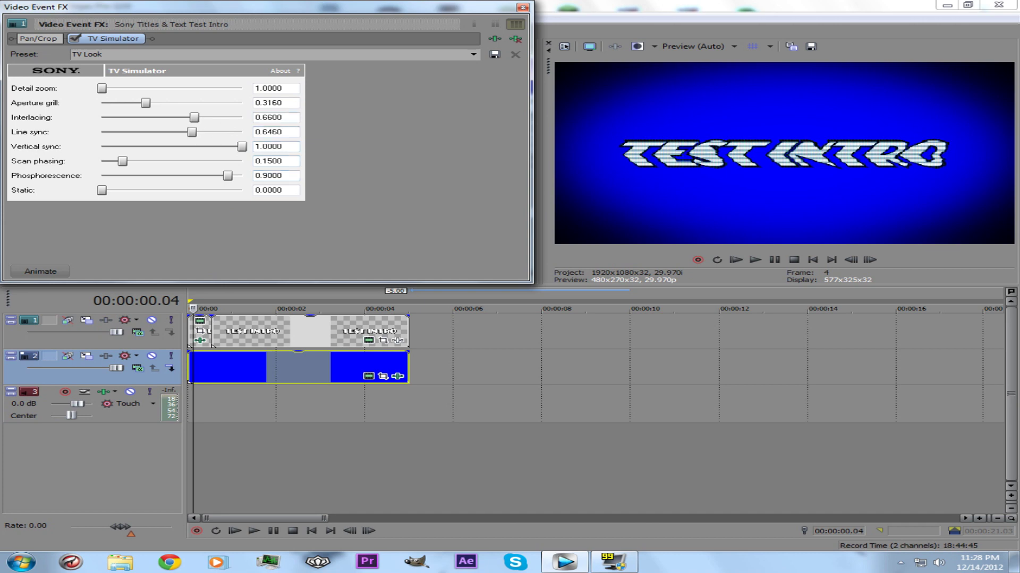
{"action": "left_click_drag", "start_coordinate": [202, 119], "coordinate": [643, 148]}
{"action": "mouse_move", "coordinate": [241, 118]}
{"action": "left_mouse_down"}
{"action": "mouse_move", "coordinate": [189, 121]}
{"action": "mouse_move", "coordinate": [245, 119]}
{"action": "left_mouse_up"}
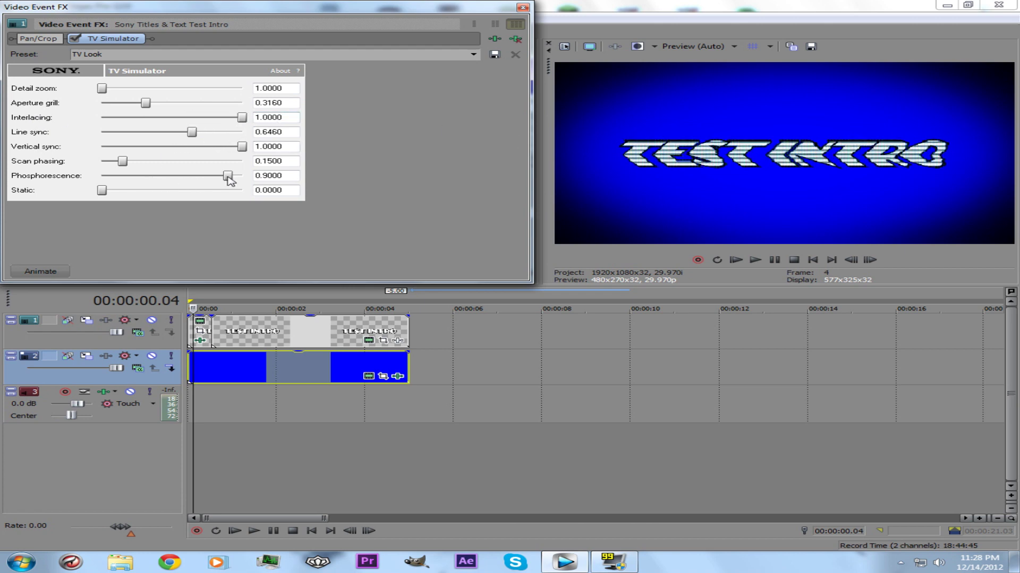
{"action": "mouse_move", "coordinate": [228, 179]}
{"action": "left_mouse_down"}
{"action": "mouse_move", "coordinate": [135, 179]}
{"action": "mouse_move", "coordinate": [247, 183]}
{"action": "mouse_move", "coordinate": [213, 179]}
{"action": "left_mouse_up"}
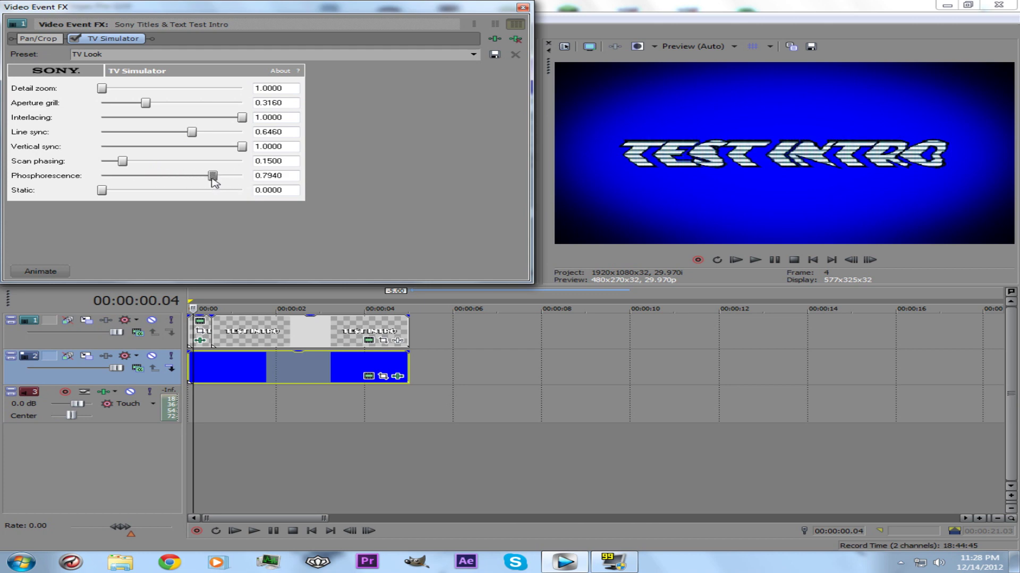
- Show the effect's keyframe timeline, set phosphorescence to 1.0000, line sync to 0.6360 and vertical sync to 0.8120, and close the effect settings
{"action": "left_click", "coordinate": [50, 270]}
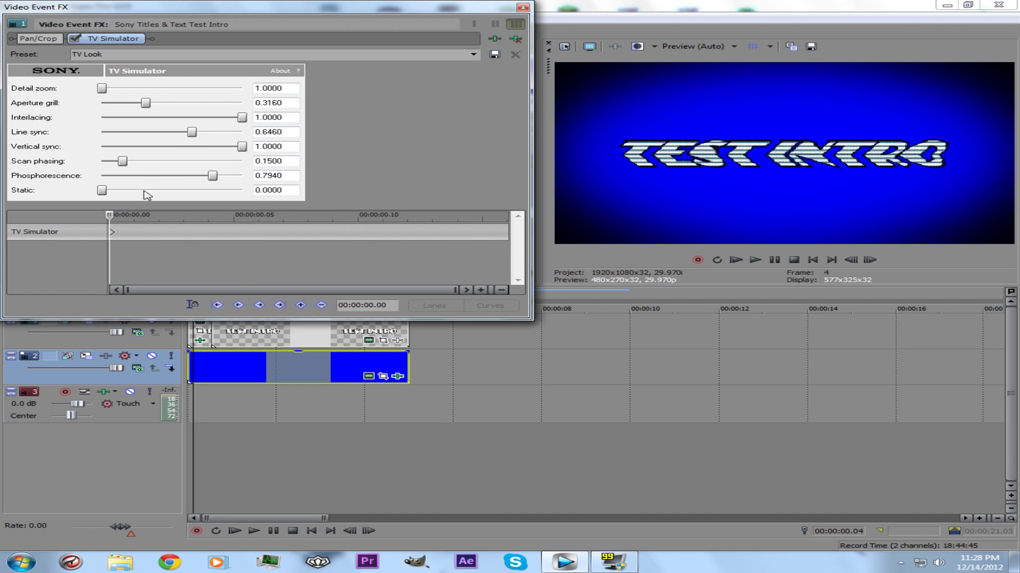
{"action": "left_click_drag", "start_coordinate": [214, 179], "coordinate": [246, 180]}
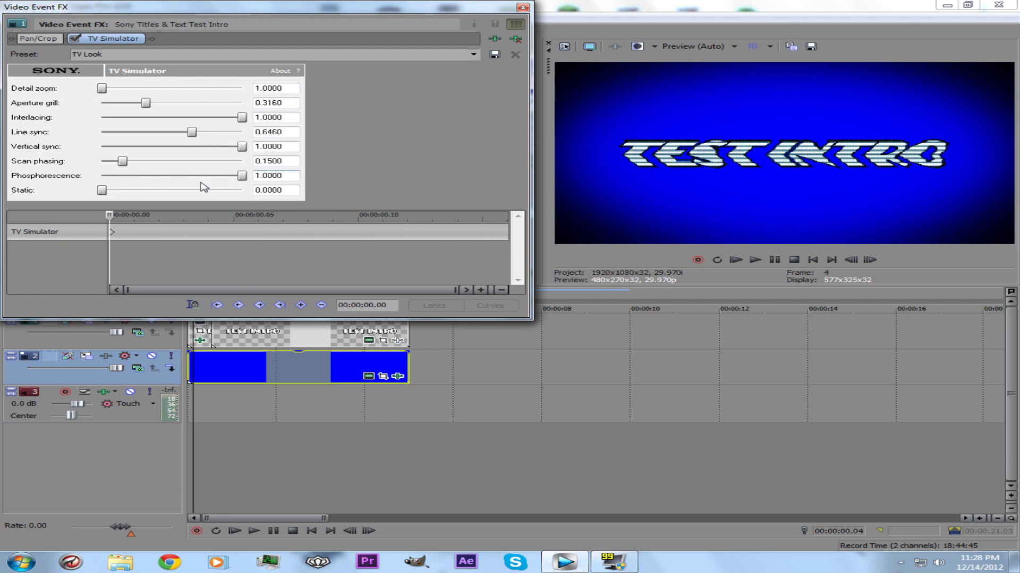
{"action": "left_click_drag", "start_coordinate": [193, 132], "coordinate": [218, 151]}
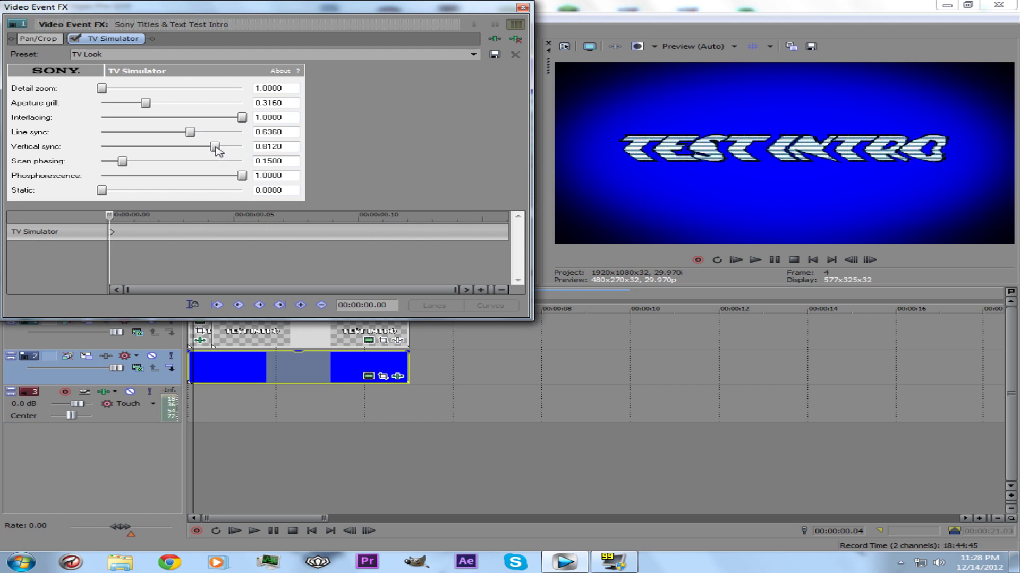
{"action": "left_click", "coordinate": [522, 7]}
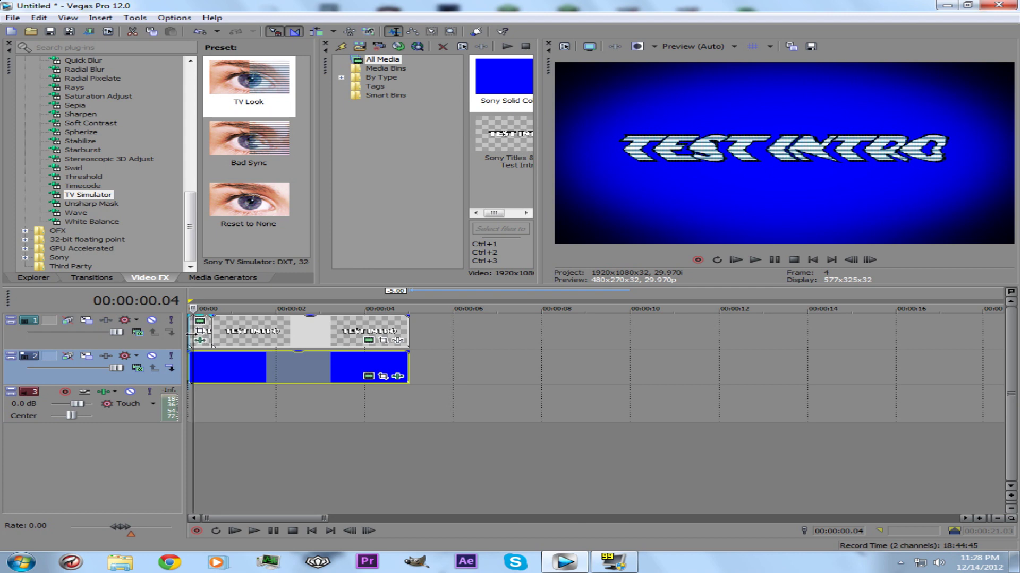
- Play back the start of the intro to check the TV Simulator effect
{"action": "key", "text": "space"}
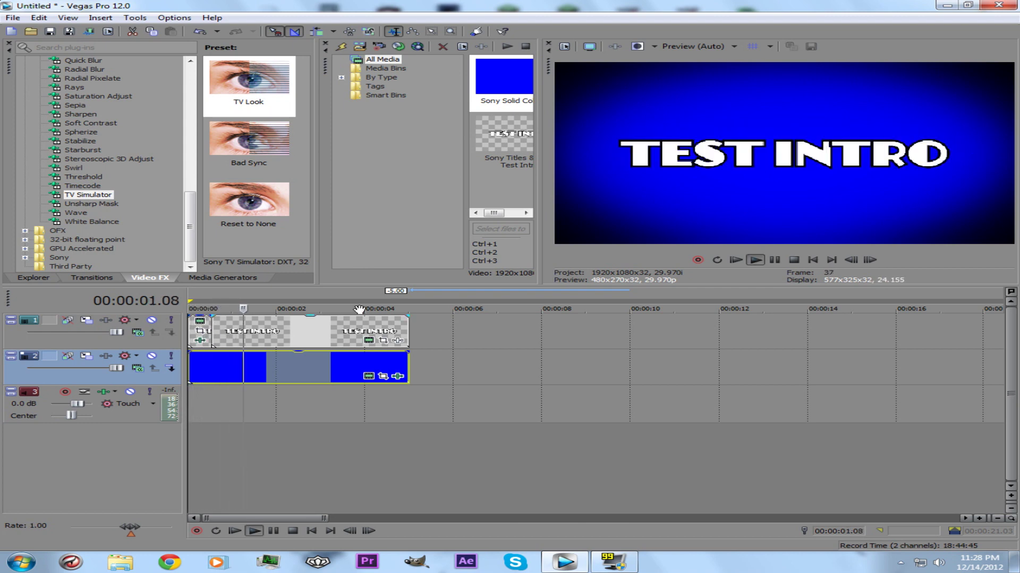
{"action": "left_click", "coordinate": [265, 332]}
{"action": "key", "text": "space"}
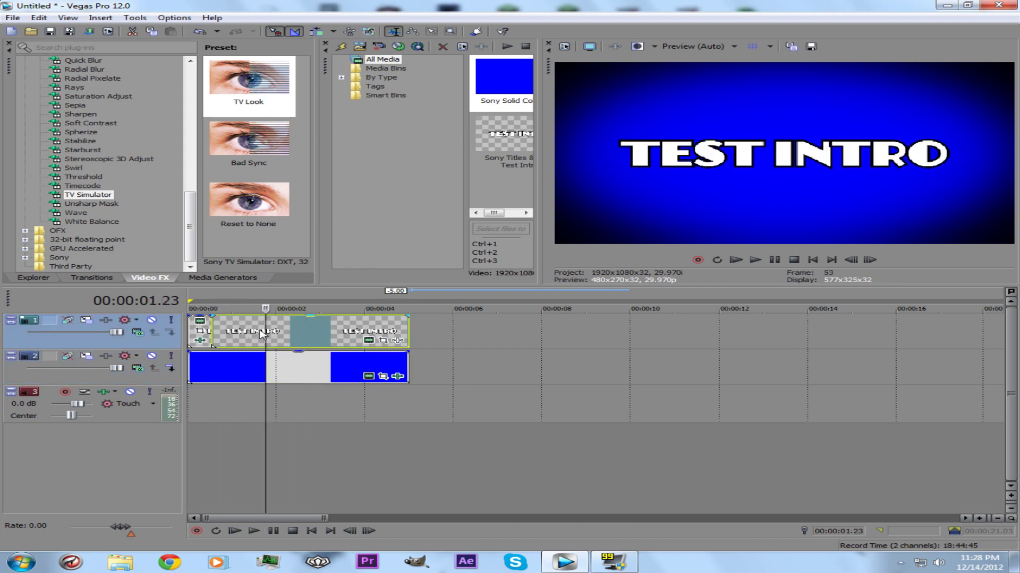
- Scrub through both title pieces to examine how the distorted opening changes into the clean title
{"action": "left_click", "coordinate": [211, 332]}
{"action": "left_click", "coordinate": [195, 331]}
{"action": "left_click", "coordinate": [219, 330]}
{"action": "left_click", "coordinate": [212, 330]}
{"action": "left_click", "coordinate": [254, 330]}
{"action": "left_click", "coordinate": [363, 331]}
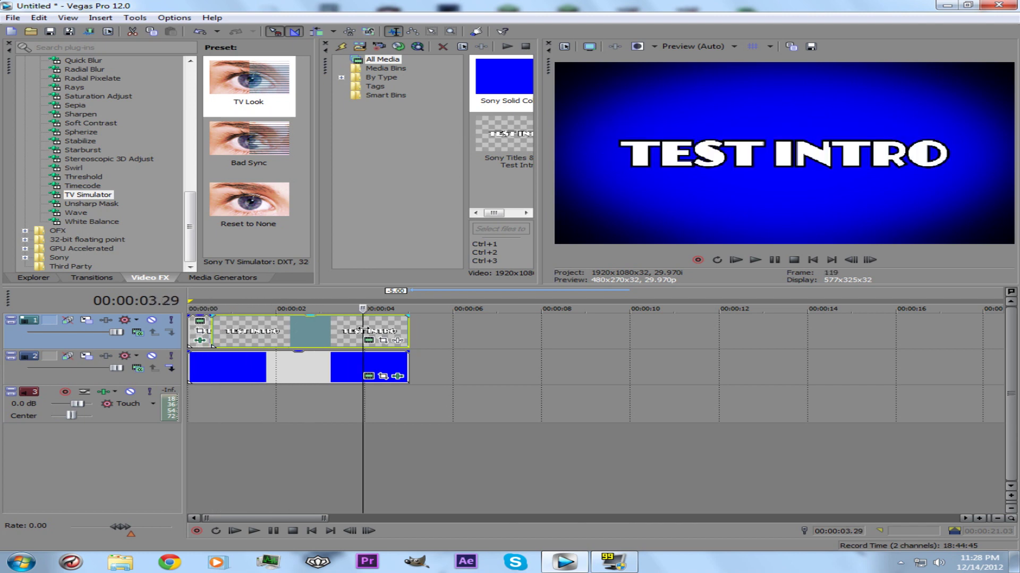
{"action": "left_click", "coordinate": [276, 334]}
{"action": "left_click", "coordinate": [321, 335]}
{"action": "left_click", "coordinate": [294, 336]}
{"action": "left_click", "coordinate": [296, 335]}
{"action": "left_click", "coordinate": [292, 334]}
{"action": "left_click", "coordinate": [254, 332]}
{"action": "left_click", "coordinate": [226, 330]}
{"action": "left_click", "coordinate": [195, 330]}
{"action": "left_click", "coordinate": [212, 330]}
{"action": "left_click", "coordinate": [243, 330]}
{"action": "left_click", "coordinate": [278, 331]}
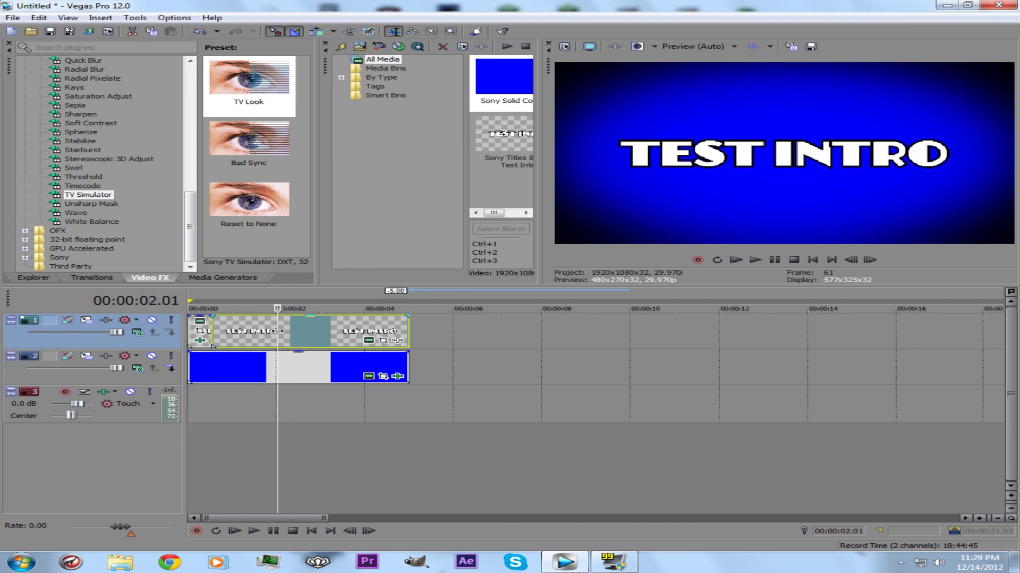
{"action": "mouse_move", "coordinate": [311, 318]}
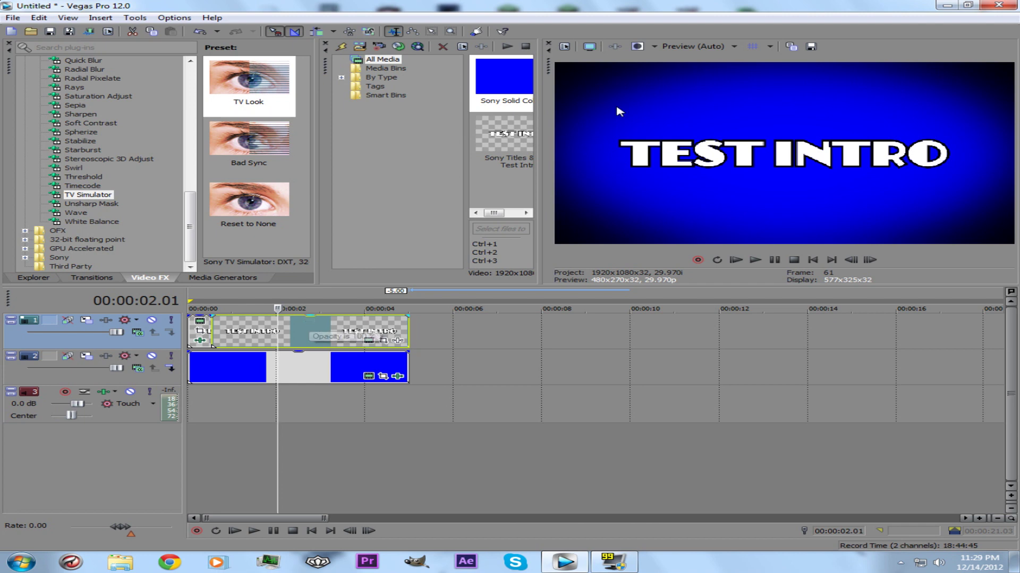
- Try the Draft (Auto) preview quality, return to Preview (Auto), and review the other quality options
{"action": "left_click", "coordinate": [708, 47]}
{"action": "mouse_move", "coordinate": [741, 96]}
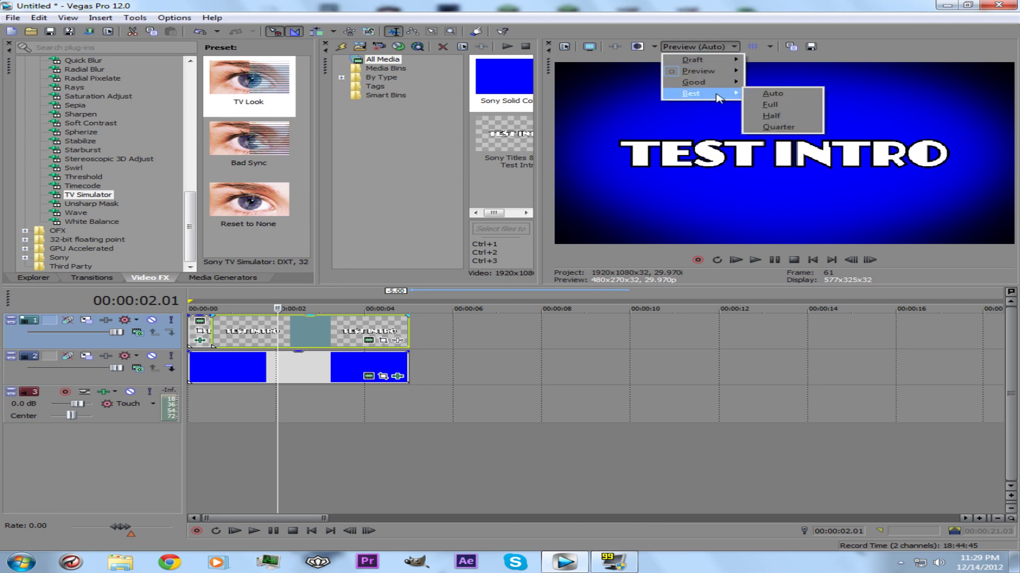
{"action": "mouse_move", "coordinate": [721, 77]}
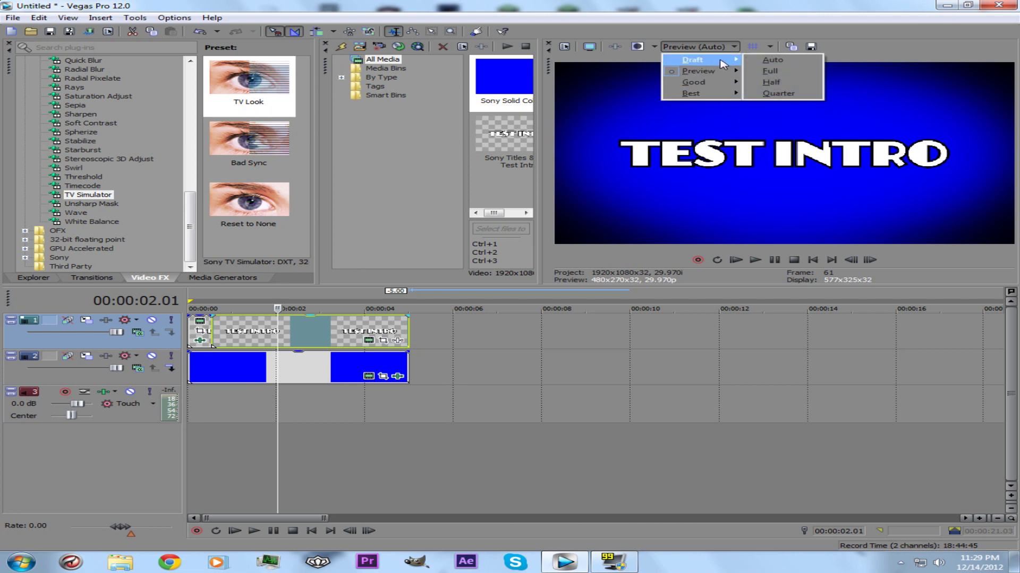
{"action": "left_click", "coordinate": [770, 60]}
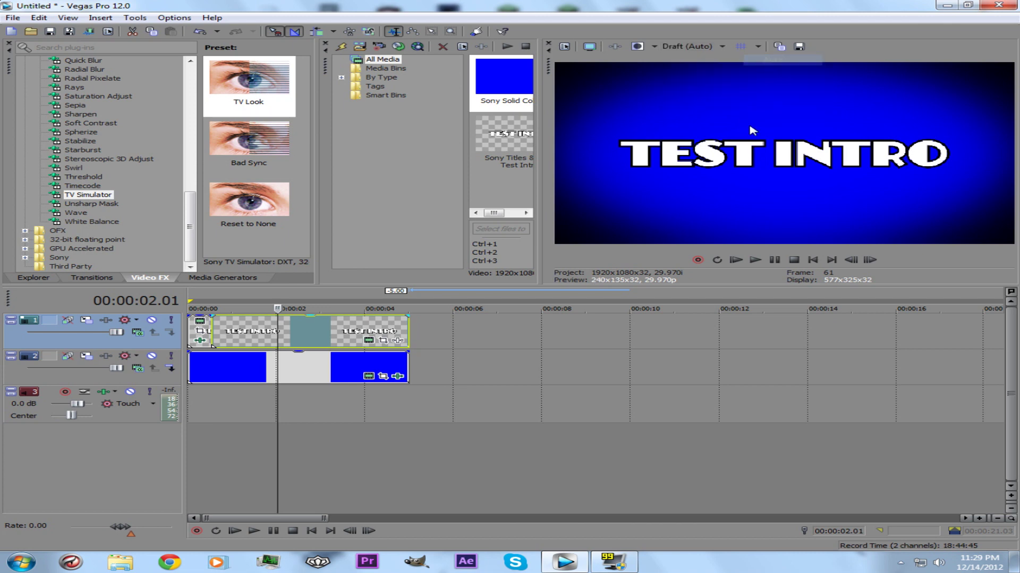
{"action": "left_click", "coordinate": [720, 47]}
{"action": "mouse_move", "coordinate": [701, 71]}
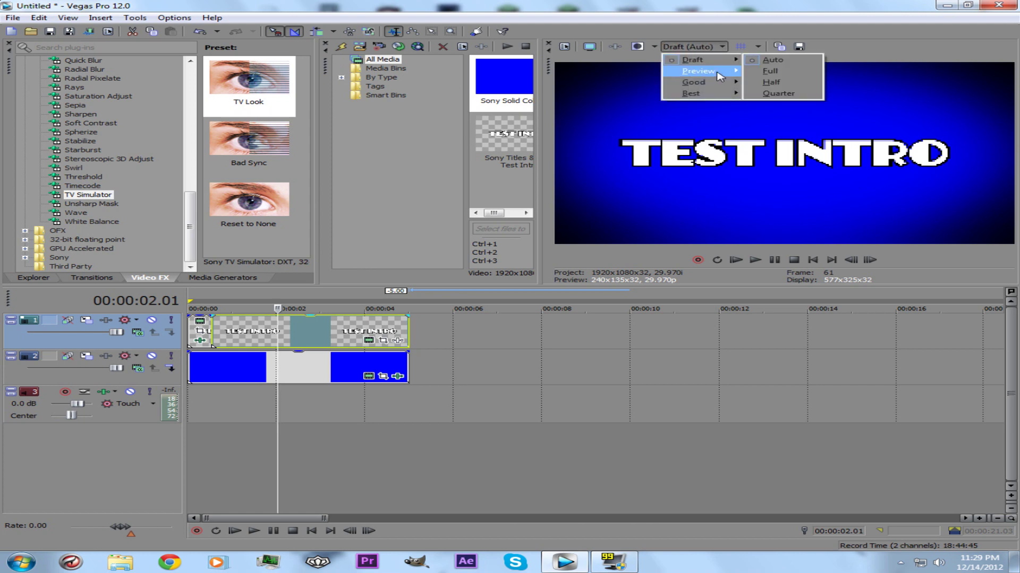
{"action": "left_click", "coordinate": [770, 71]}
{"action": "left_click", "coordinate": [698, 47]}
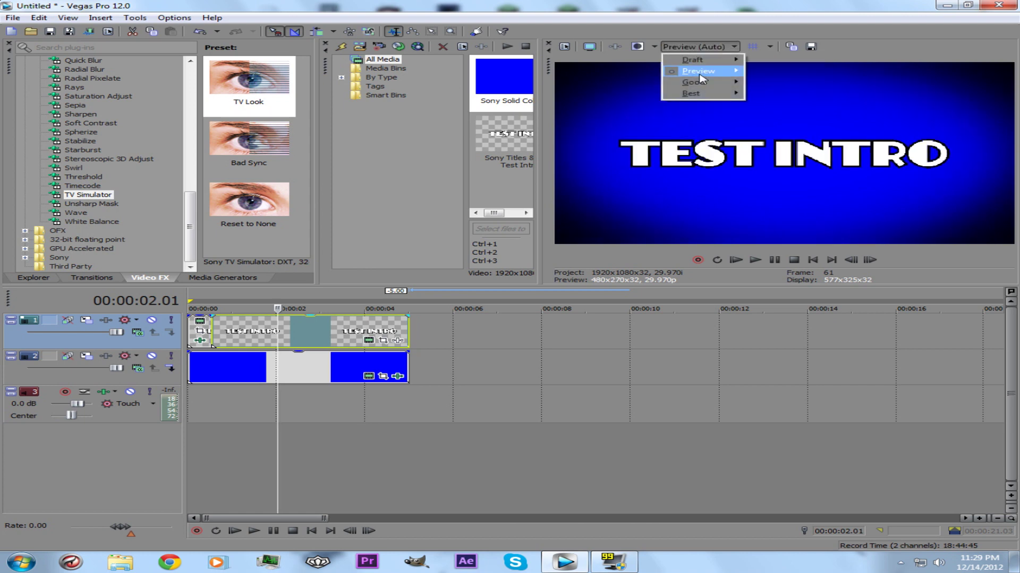
{"action": "mouse_move", "coordinate": [706, 93]}
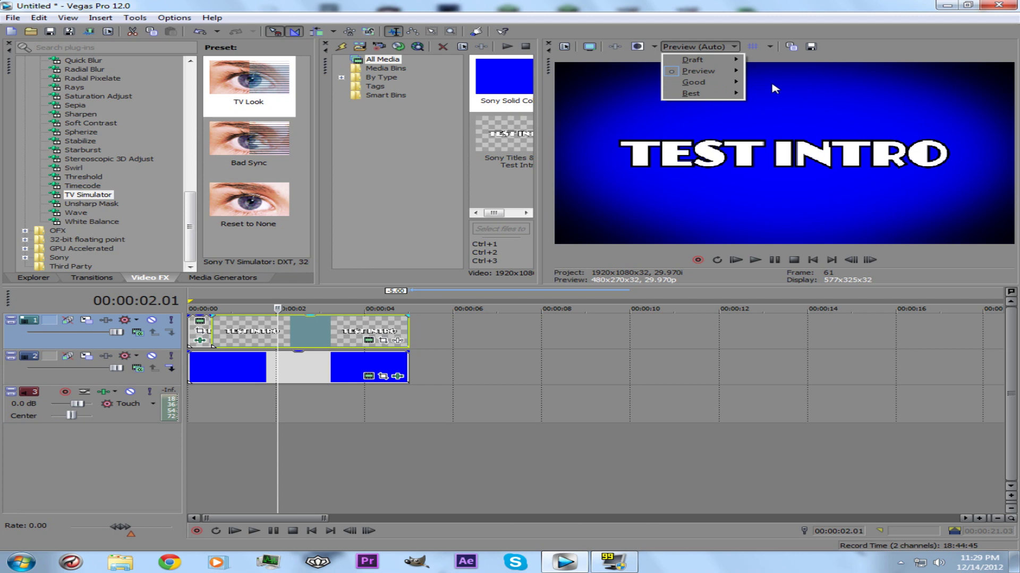
{"action": "key", "text": "Escape"}
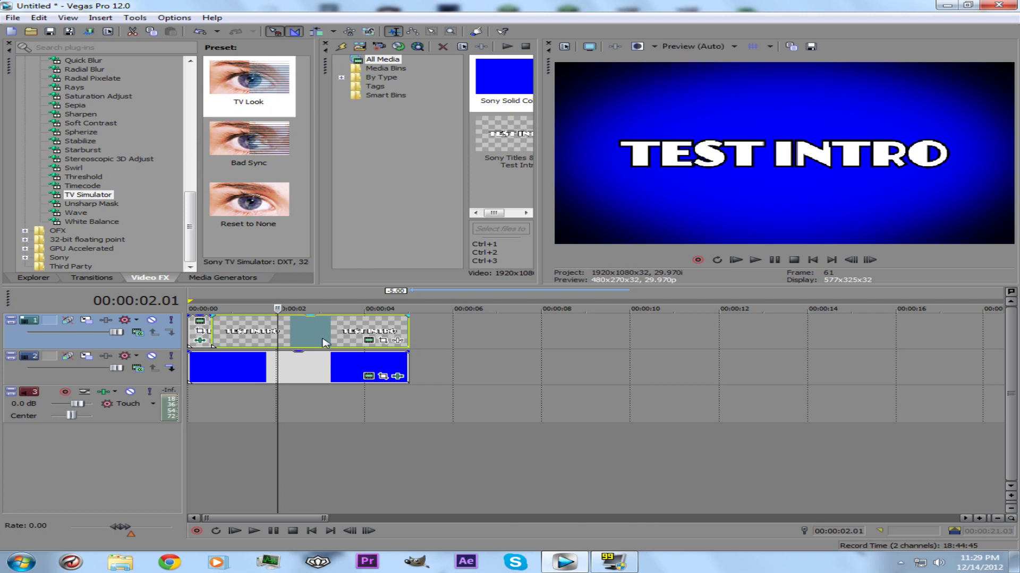
- Select the time range from 00:00:00.00 to 00:00:05.14, build a dynamic RAM preview, and play it back
{"action": "left_click", "coordinate": [437, 300]}
{"action": "left_click_drag", "start_coordinate": [430, 297], "coordinate": [190, 296]}
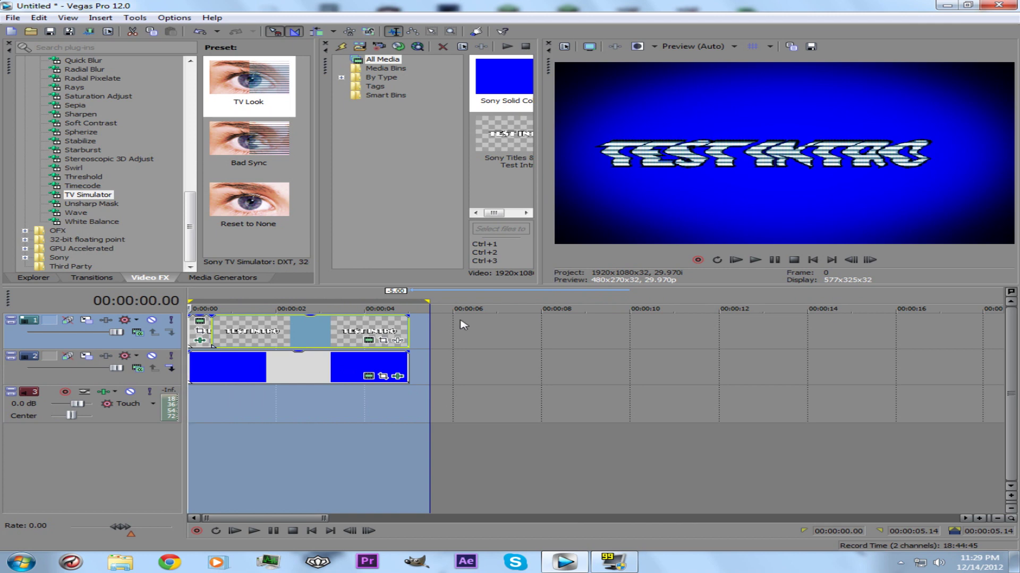
{"action": "key", "text": "shift+b"}
{"action": "left_click", "coordinate": [754, 260]}
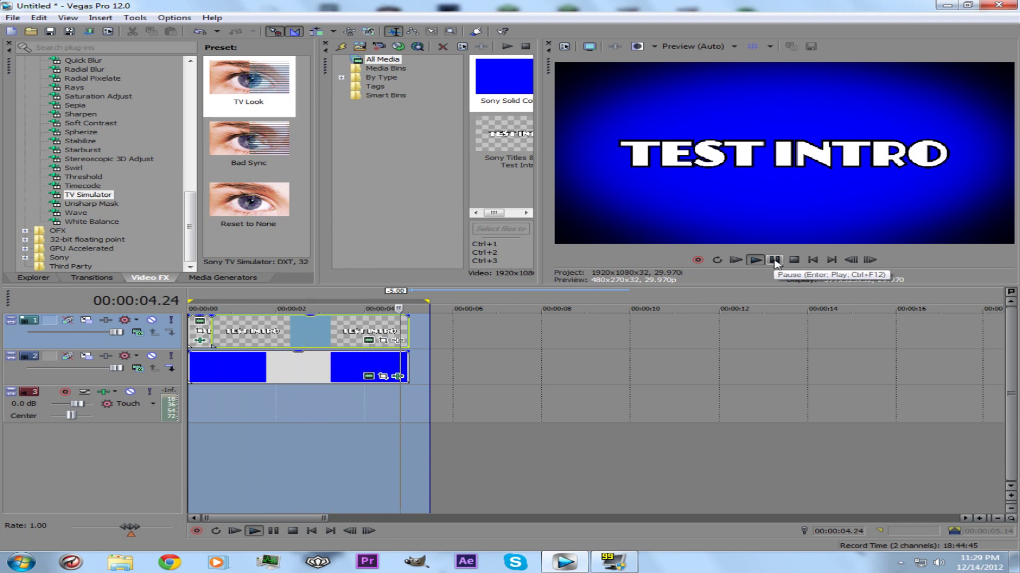
{"action": "left_click", "coordinate": [774, 260]}
- Play the intro at Best (Auto) preview quality and return the quality to Preview (Auto)
{"action": "left_click", "coordinate": [699, 46]}
{"action": "mouse_move", "coordinate": [699, 96]}
{"action": "left_click", "coordinate": [770, 97]}
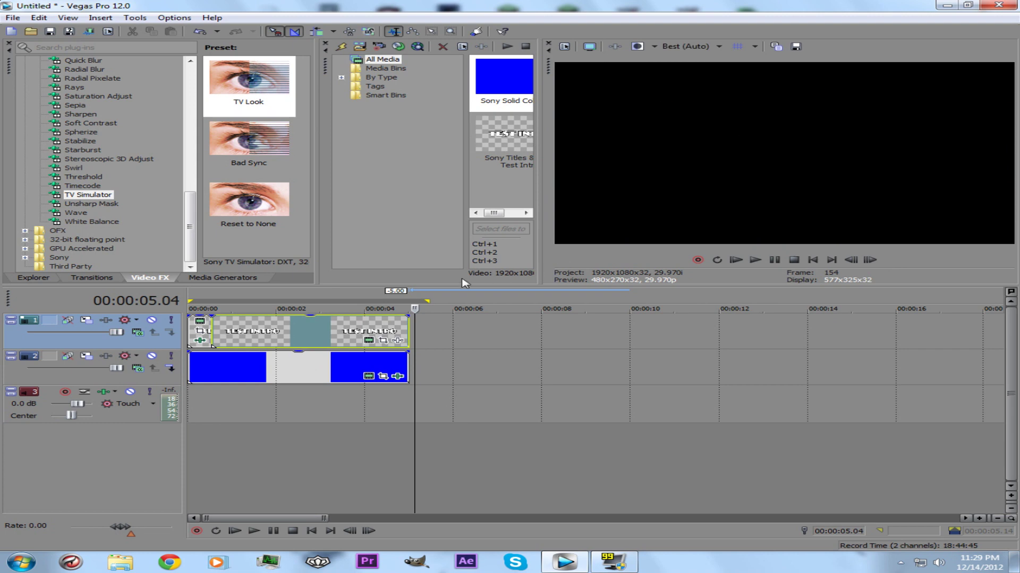
{"action": "key", "text": "space"}
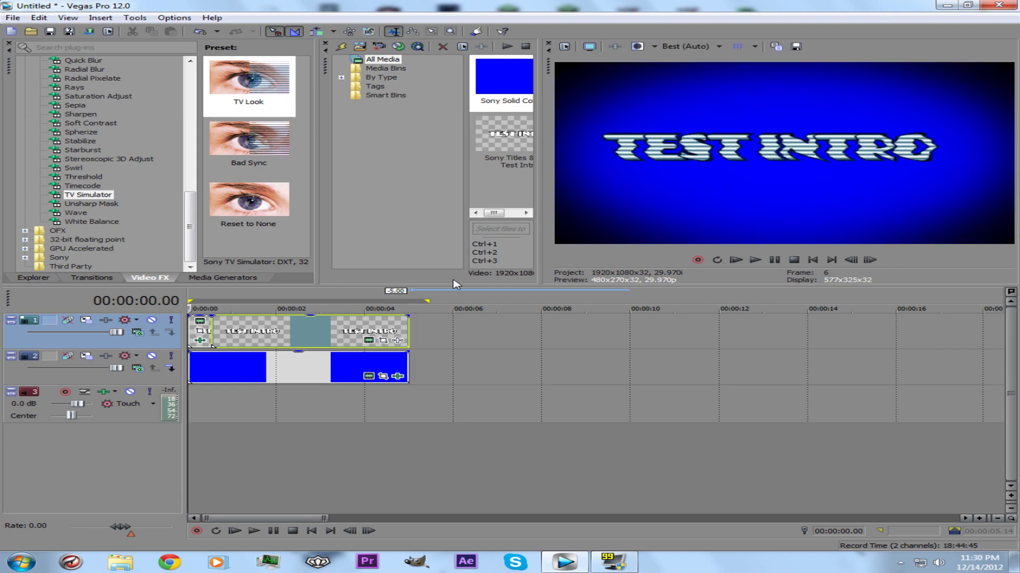
{"action": "key", "text": "space"}
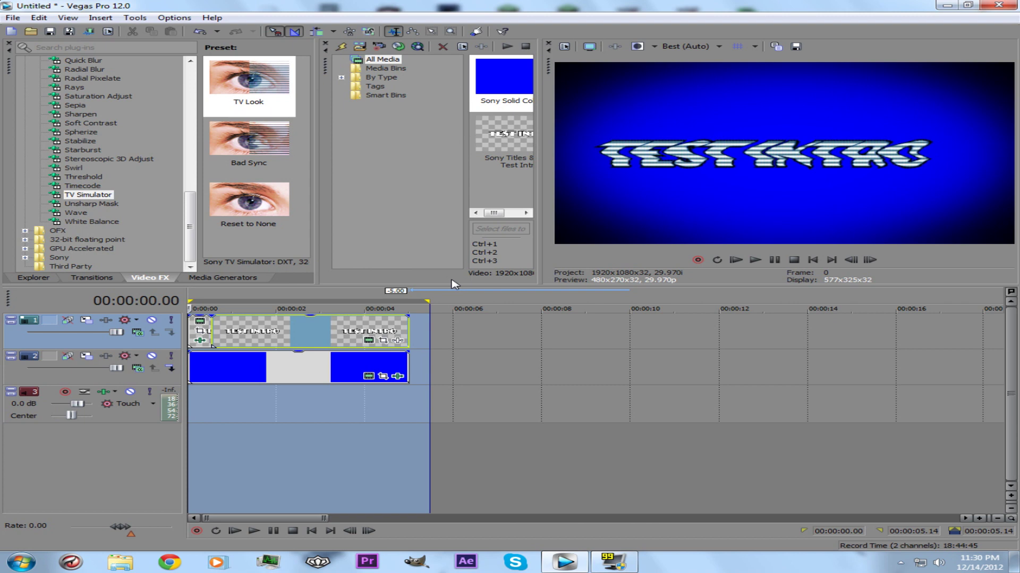
{"action": "key", "text": "space"}
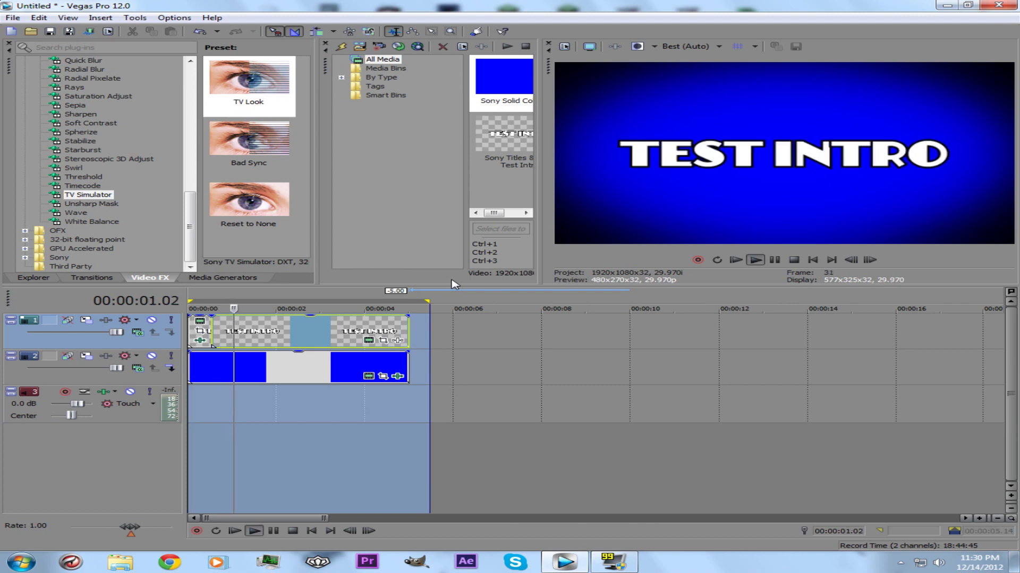
{"action": "left_click", "coordinate": [690, 46]}
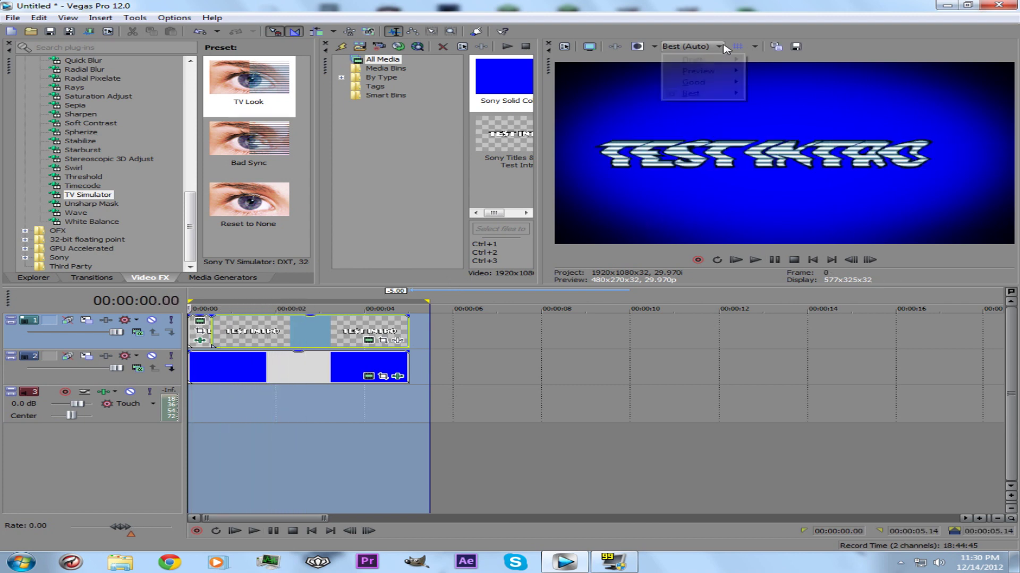
{"action": "mouse_move", "coordinate": [728, 72]}
{"action": "left_click", "coordinate": [775, 71]}
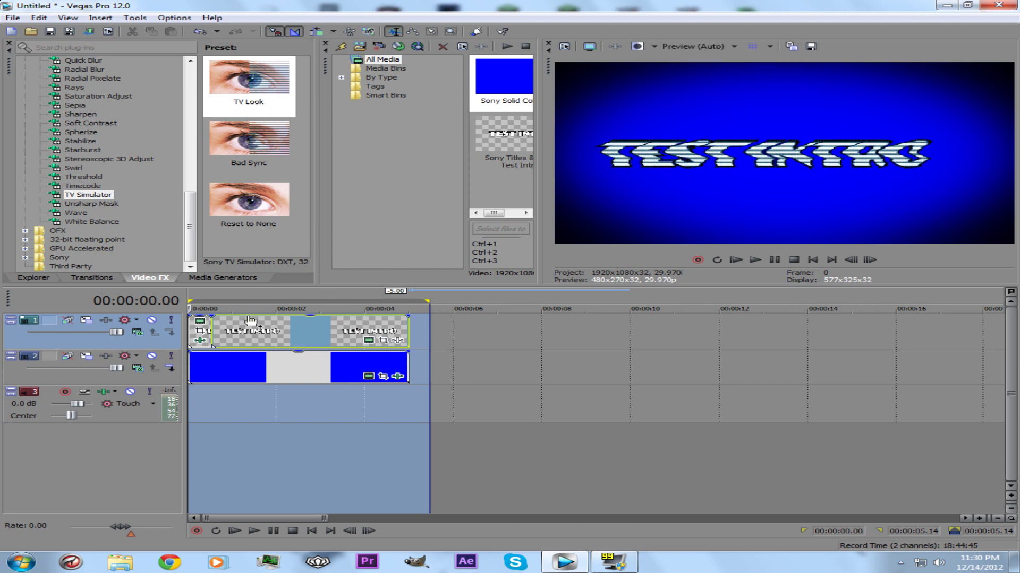
- Inspect frames across both title pieces and minimise the editor to show the desktop
{"action": "left_click", "coordinate": [223, 336]}
{"action": "left_click", "coordinate": [287, 332]}
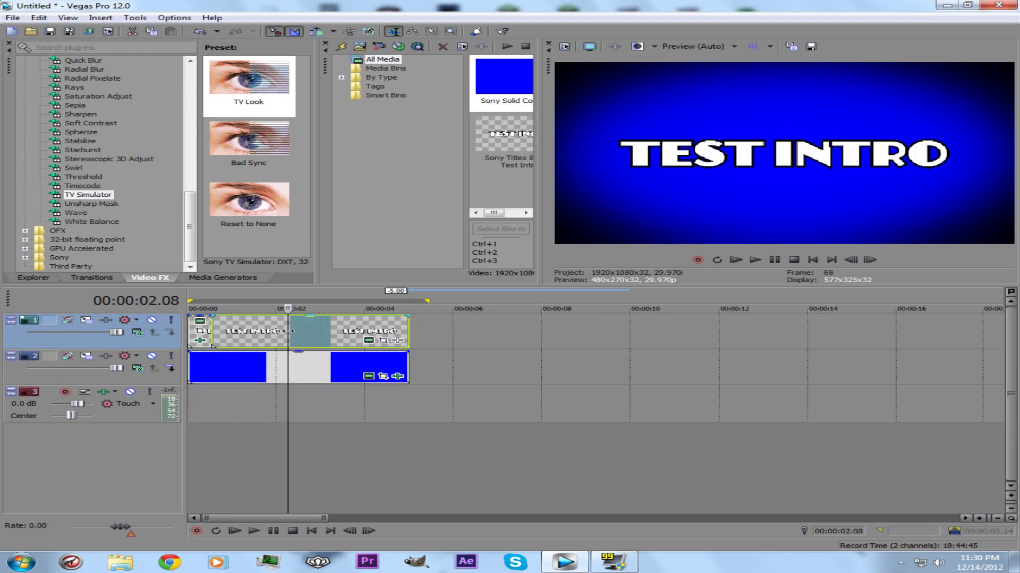
{"action": "left_click", "coordinate": [227, 333]}
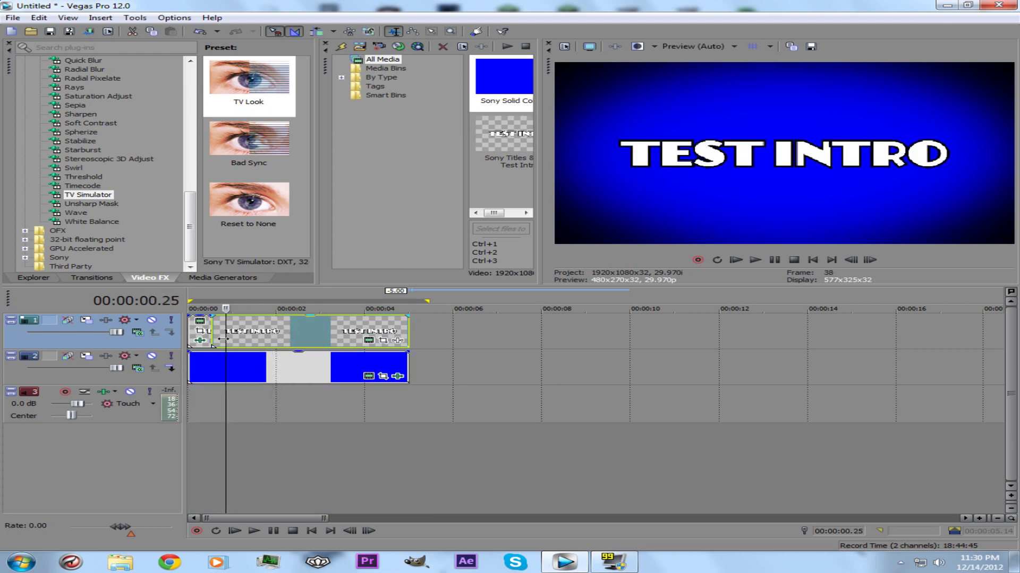
{"action": "left_click", "coordinate": [189, 339]}
{"action": "left_click", "coordinate": [204, 338]}
{"action": "left_click", "coordinate": [212, 337]}
{"action": "left_click", "coordinate": [274, 338]}
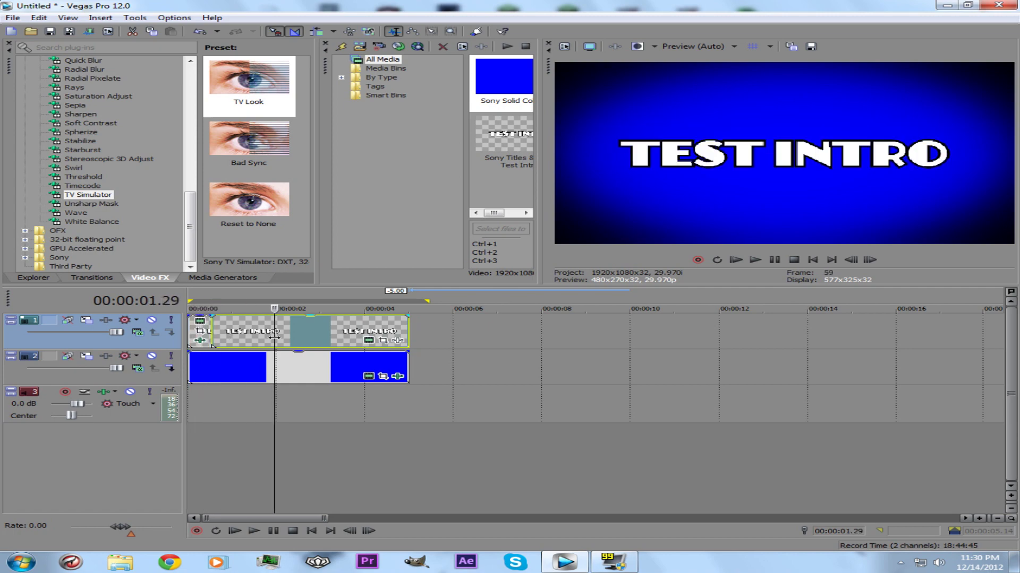
{"action": "left_click", "coordinate": [950, 7]}
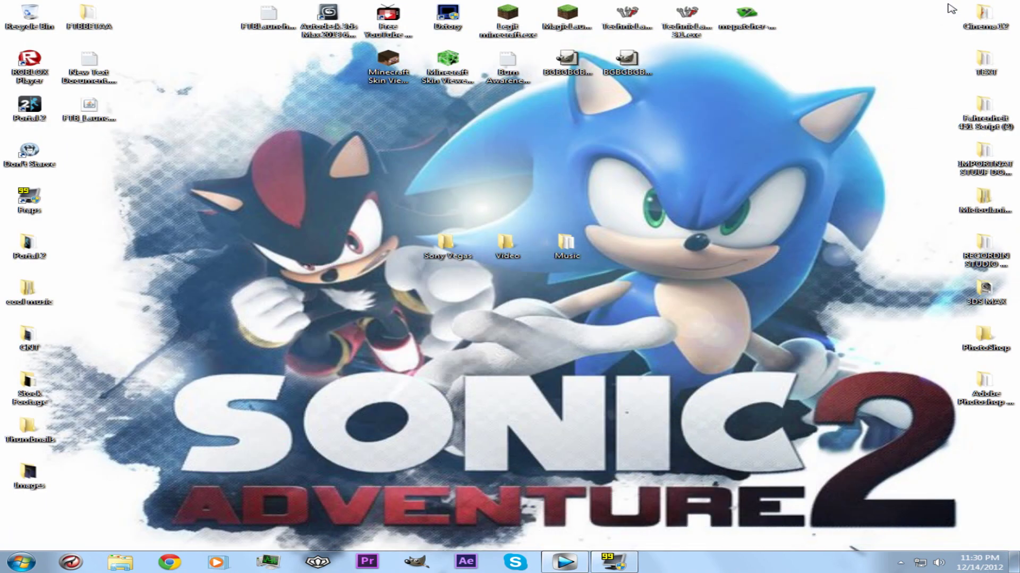
- Add Jazzy Elevator Music.mp3 from the desktop's Music folder to the start of the project on a new audio track
{"action": "double_click", "coordinate": [566, 244]}
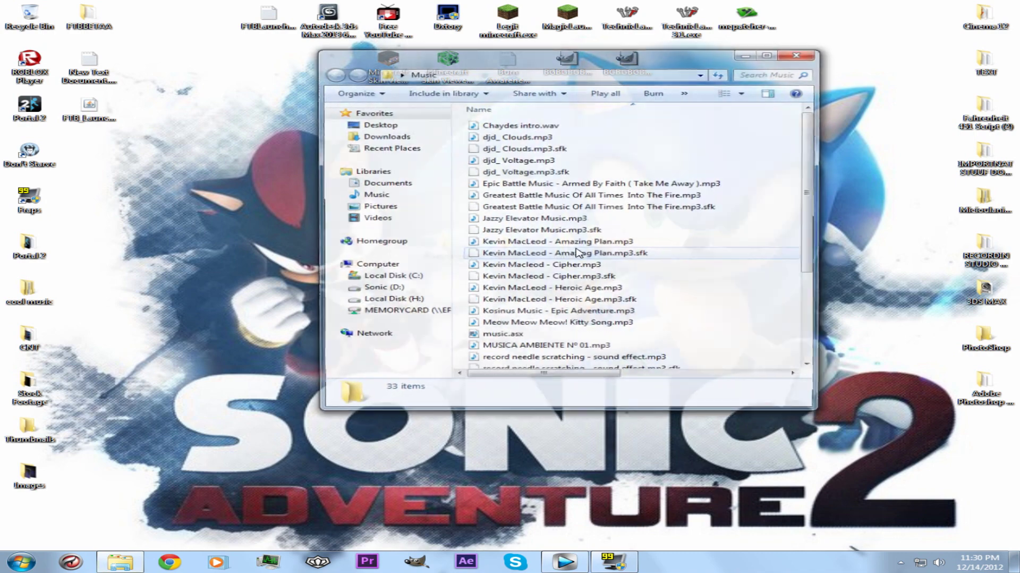
{"action": "scroll", "coordinate": [750, 311], "scroll_direction": "down", "scroll_amount": 4}
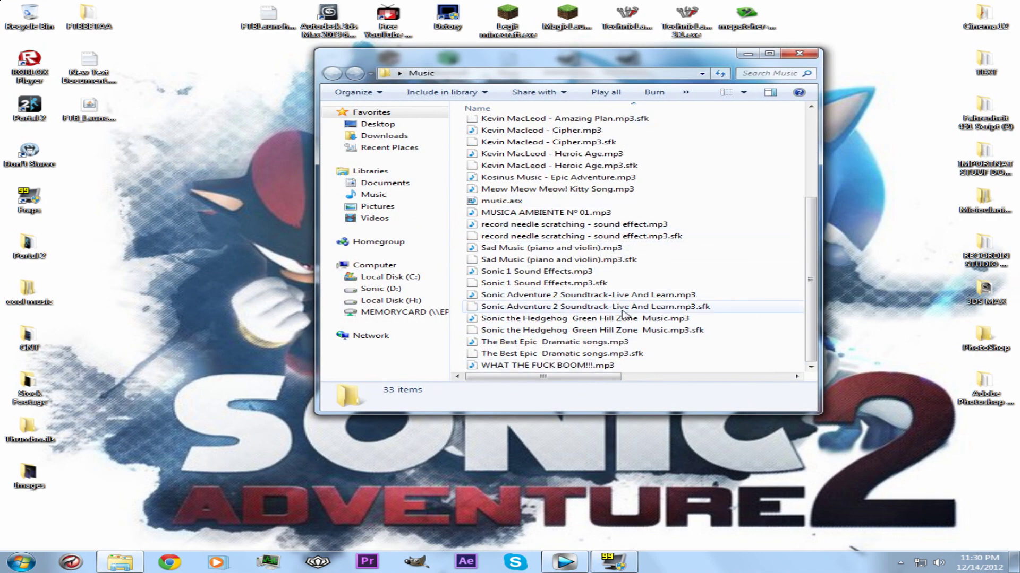
{"action": "scroll", "coordinate": [600, 281], "scroll_direction": "up", "scroll_amount": 3}
{"action": "left_click_drag", "start_coordinate": [582, 181], "coordinate": [377, 411]}
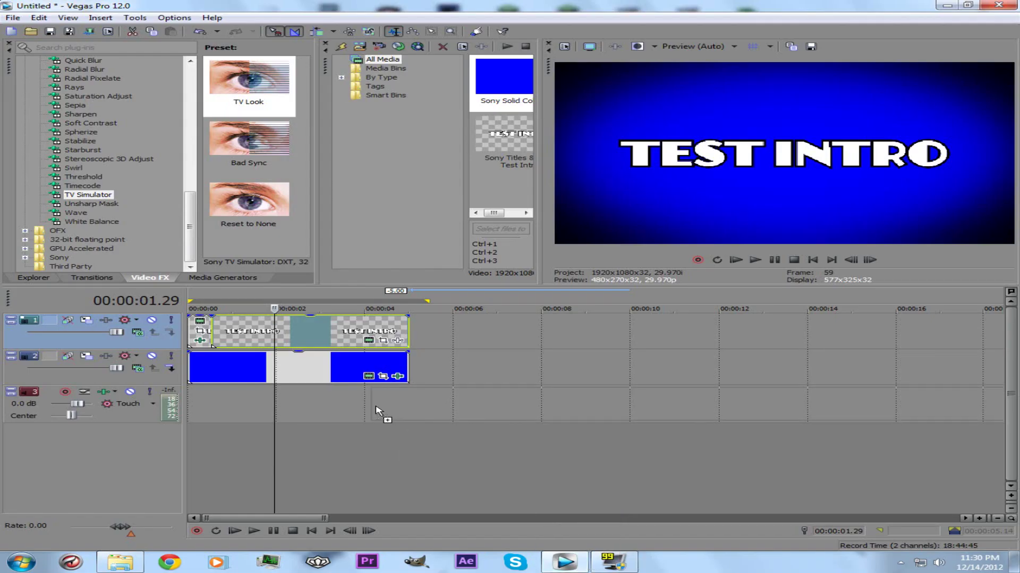
{"action": "left_click_drag", "start_coordinate": [181, 410], "coordinate": [183, 411]}
- Trim the end of the music to line up with the end of the title and blue background events
{"action": "scroll", "coordinate": [801, 406], "scroll_direction": "down", "scroll_amount": 10}
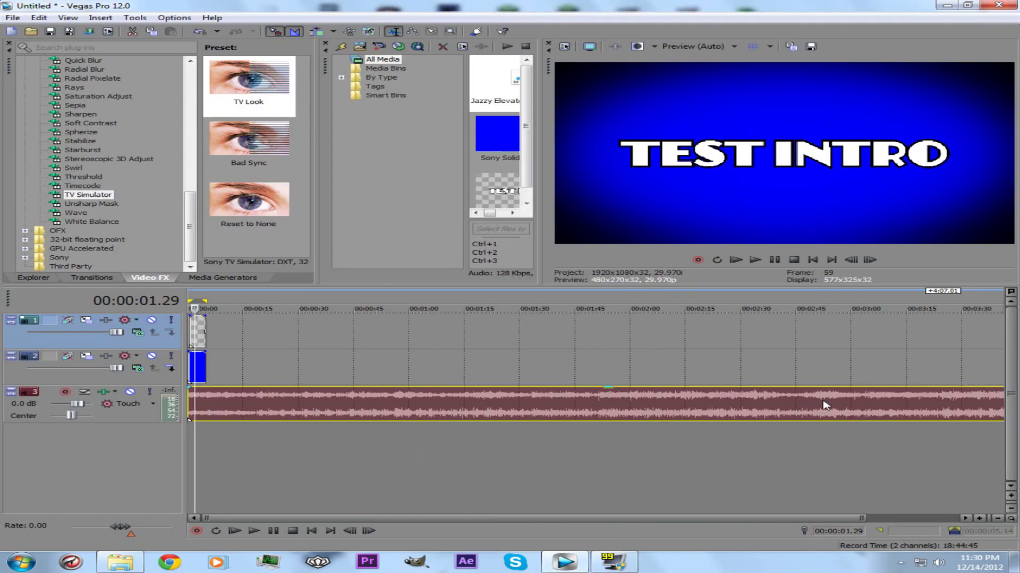
{"action": "left_click_drag", "start_coordinate": [982, 399], "coordinate": [203, 402]}
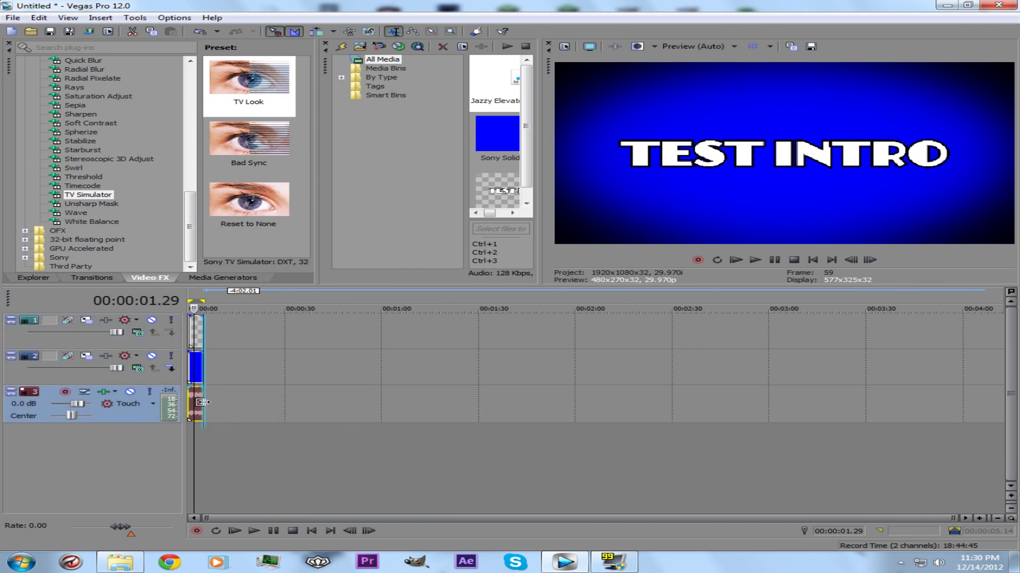
{"action": "scroll", "coordinate": [330, 405], "scroll_direction": "up", "scroll_amount": 15}
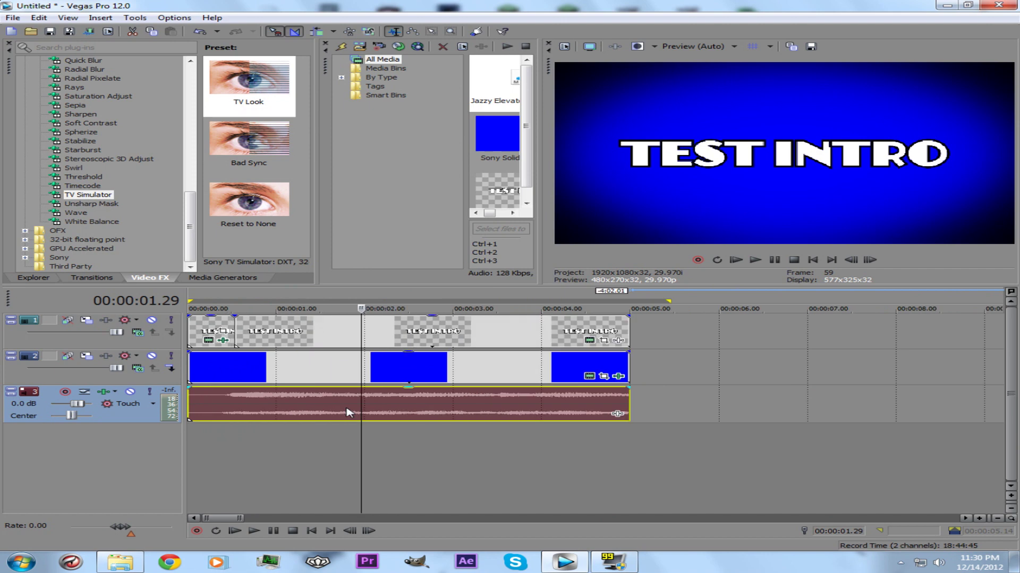
- Extend the music 1 second past the video events and fade it out from 00:00:05.00 to its end
{"action": "scroll", "coordinate": [446, 411], "scroll_direction": "down", "scroll_amount": 2}
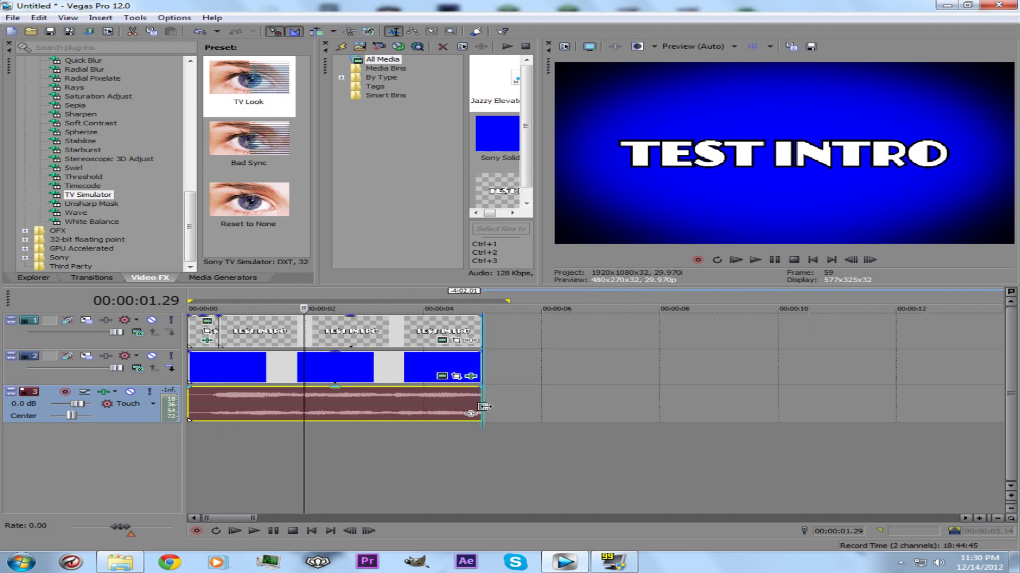
{"action": "left_click_drag", "start_coordinate": [485, 407], "coordinate": [539, 405]}
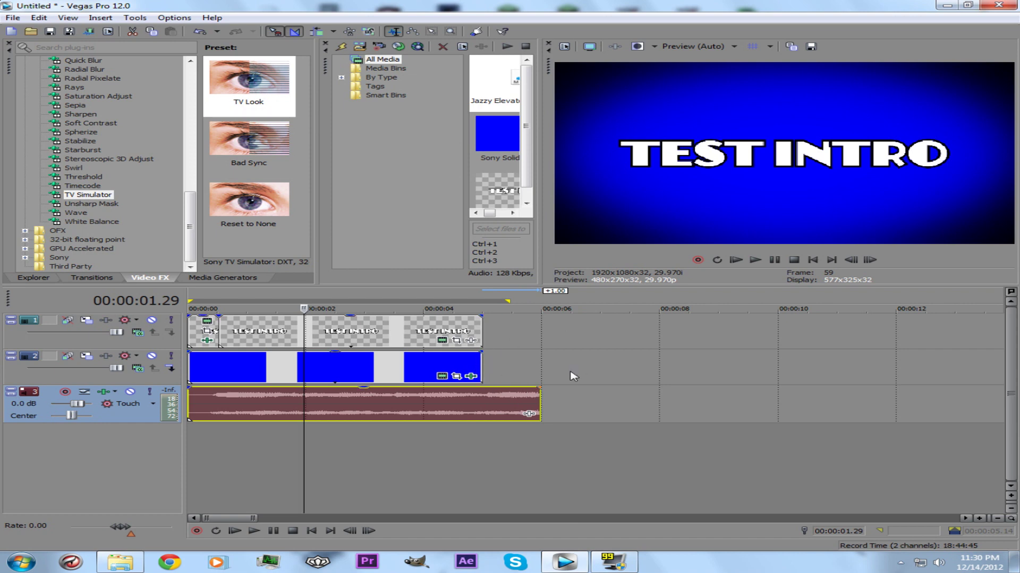
{"action": "left_click_drag", "start_coordinate": [538, 390], "coordinate": [481, 390]}
{"action": "right_click", "coordinate": [506, 395]}
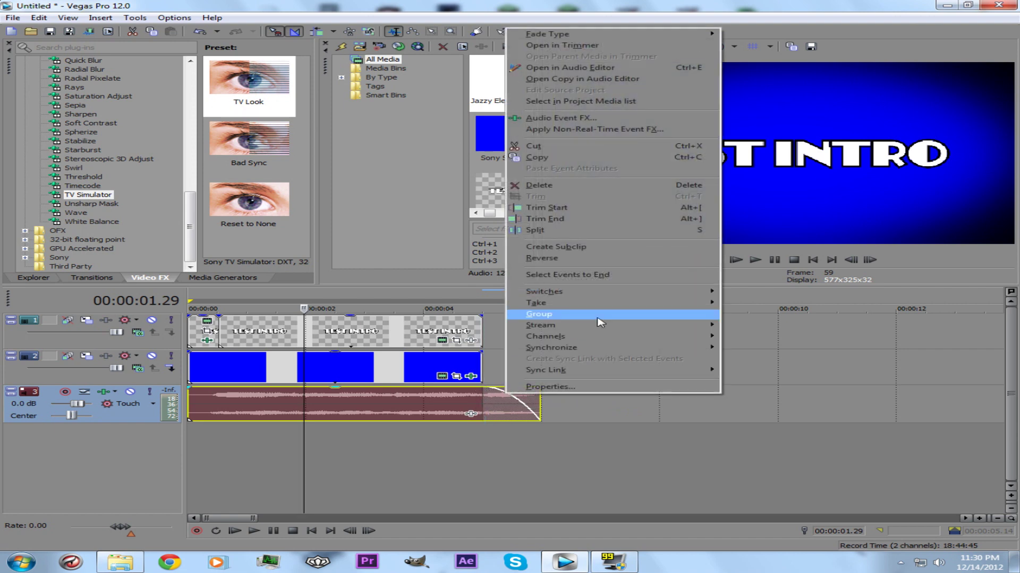
{"action": "left_click", "coordinate": [513, 406]}
{"action": "left_click", "coordinate": [477, 404]}
{"action": "left_click", "coordinate": [482, 400]}
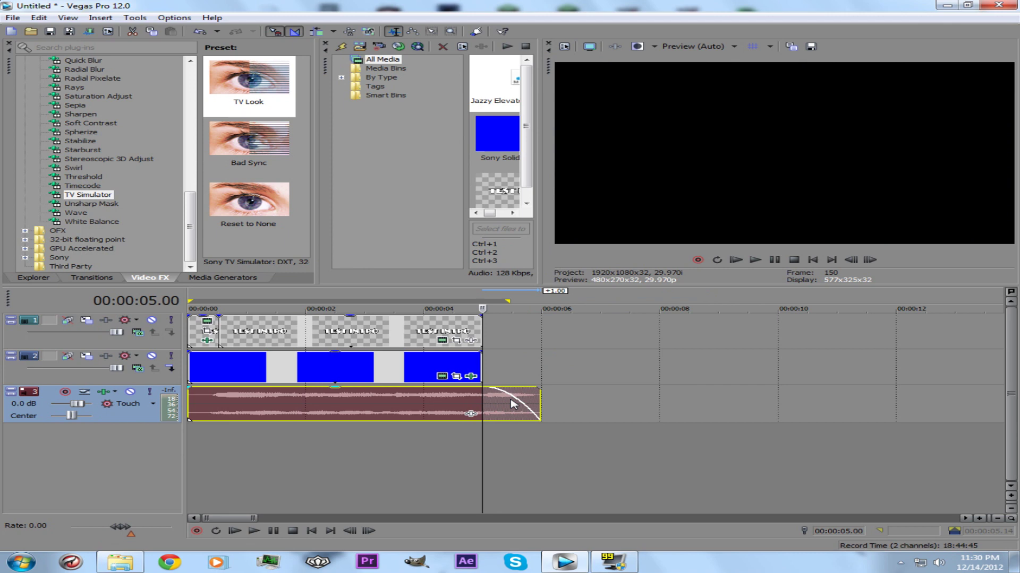
- Change the music's fade-out type to the third curve, which drops steeply before levelling off, and play the ending
{"action": "right_click", "coordinate": [513, 405]}
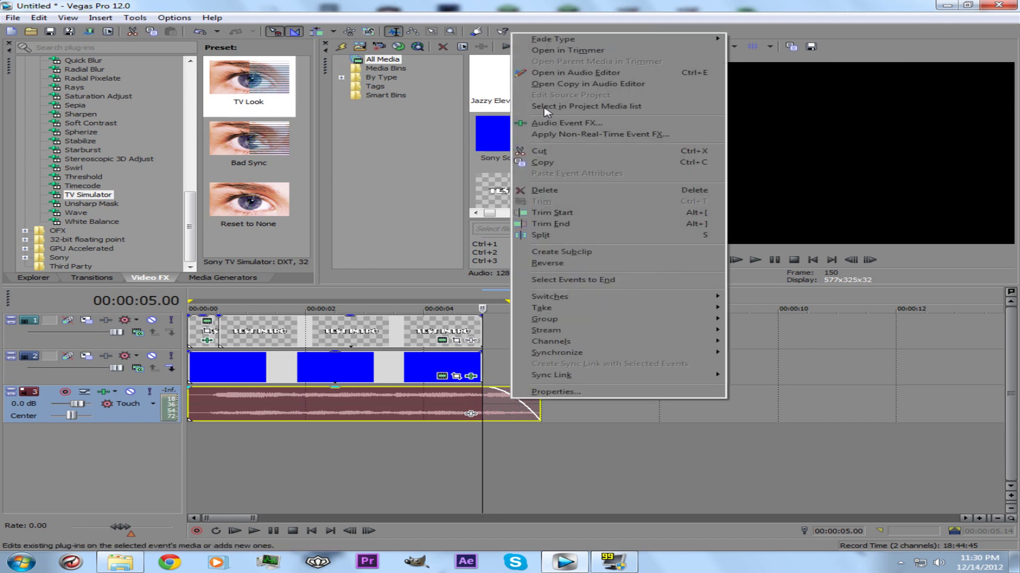
{"action": "mouse_move", "coordinate": [572, 44]}
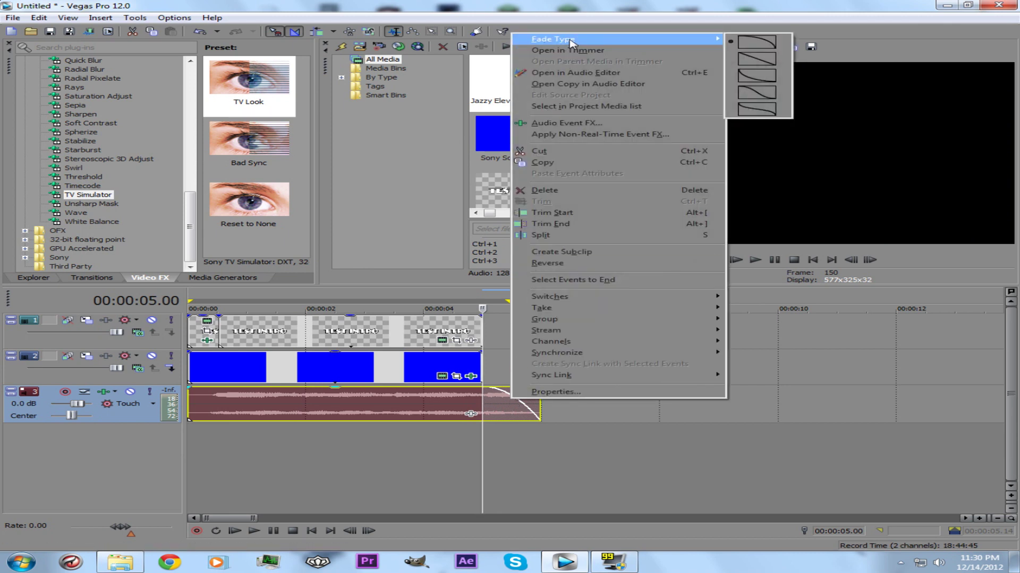
{"action": "left_click", "coordinate": [756, 80]}
{"action": "left_click", "coordinate": [491, 367]}
{"action": "mouse_move", "coordinate": [491, 367]}
{"action": "left_mouse_down"}
{"action": "mouse_move", "coordinate": [523, 368]}
{"action": "mouse_move", "coordinate": [482, 371]}
{"action": "left_mouse_up"}
{"action": "left_click", "coordinate": [475, 376]}
{"action": "left_click", "coordinate": [484, 373]}
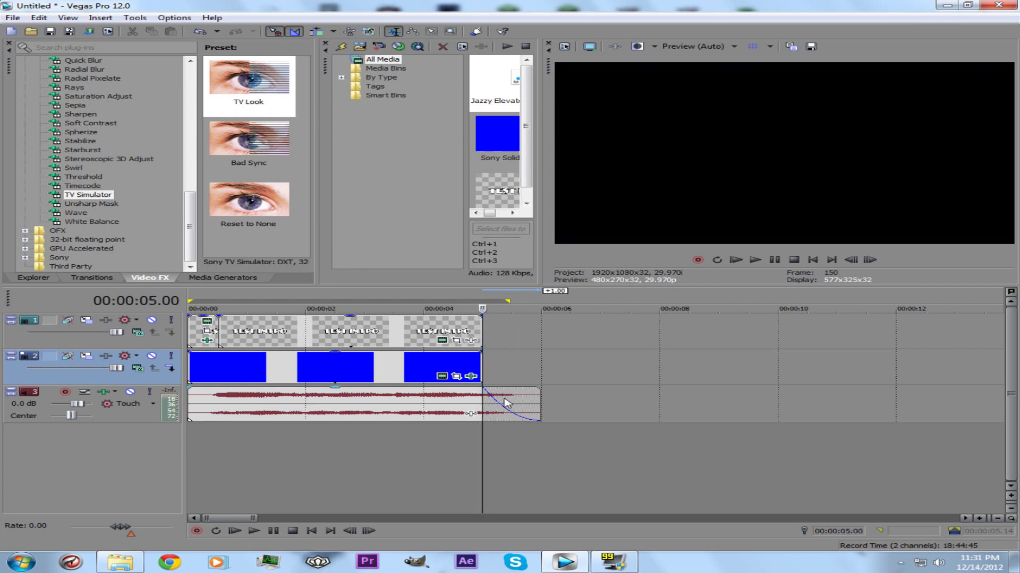
{"action": "left_click", "coordinate": [394, 407]}
{"action": "key", "text": "space"}
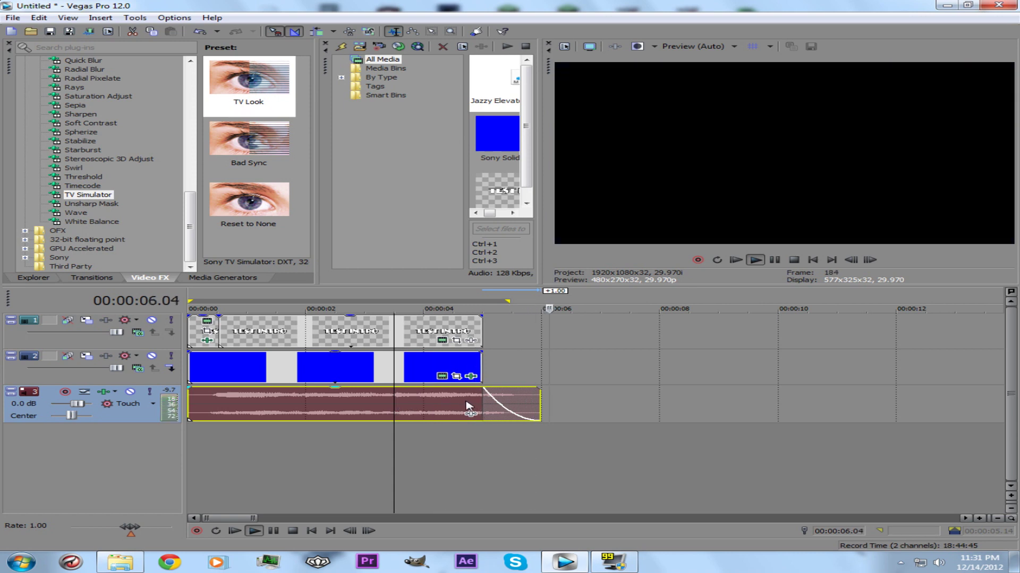
- Try the first fade type, which holds the level before dropping, on the music's fade-out and play it
{"action": "left_click", "coordinate": [484, 400]}
{"action": "right_click", "coordinate": [494, 399]}
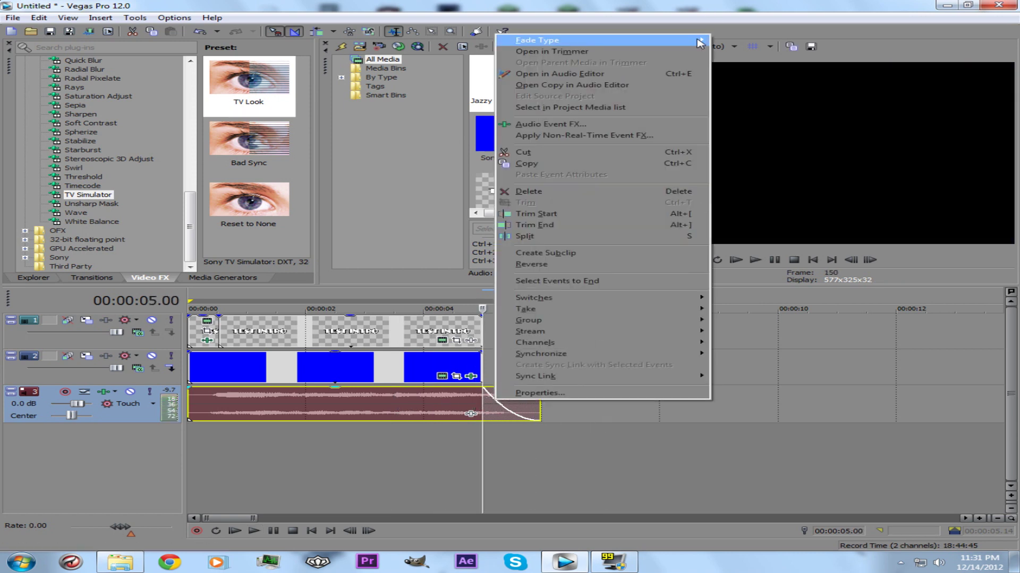
{"action": "mouse_move", "coordinate": [700, 42]}
{"action": "left_click", "coordinate": [741, 44]}
{"action": "left_click", "coordinate": [361, 415]}
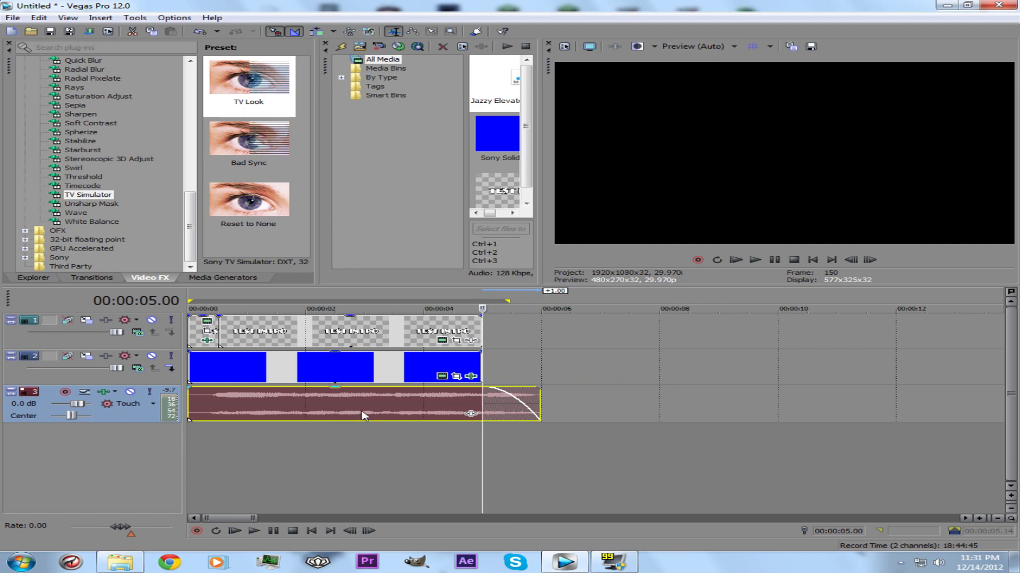
{"action": "key", "text": "space"}
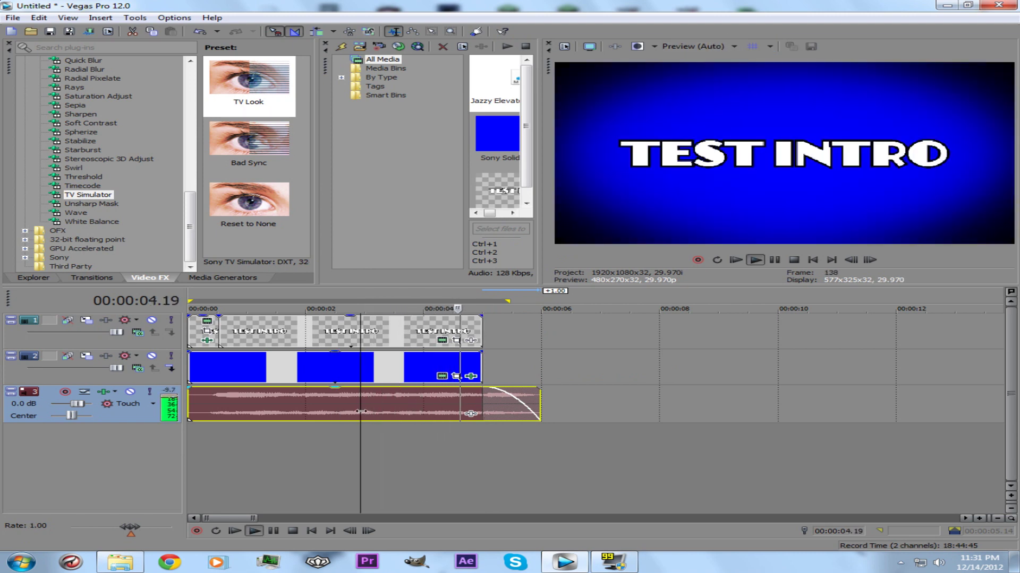
{"action": "key", "text": "space"}
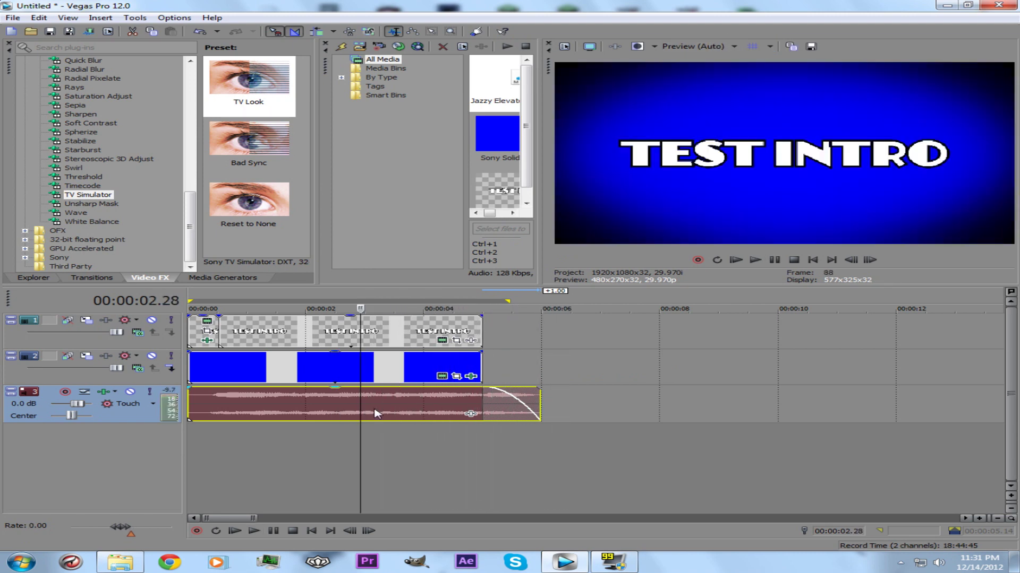
- Set the music's fade-out back to the third fade type, the steep curve that levels off
{"action": "left_click", "coordinate": [481, 407]}
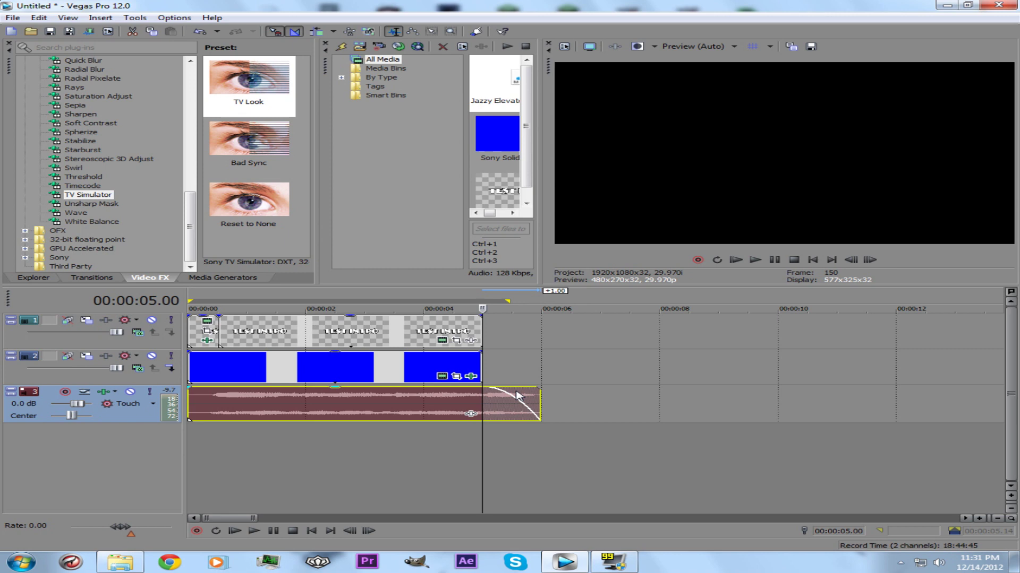
{"action": "left_click_drag", "start_coordinate": [518, 395], "coordinate": [502, 393]}
{"action": "right_click", "coordinate": [502, 394]}
{"action": "mouse_move", "coordinate": [629, 36]}
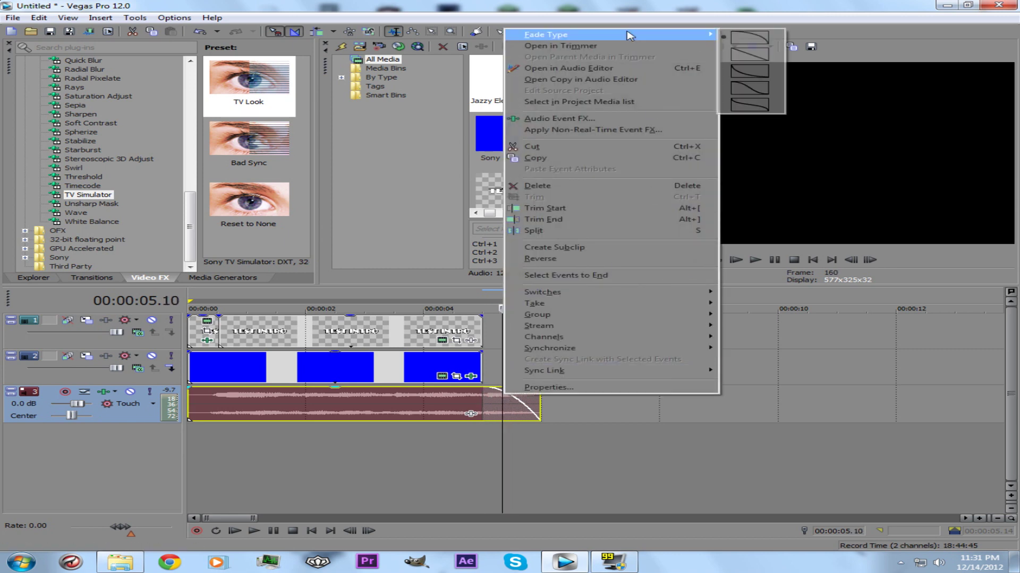
{"action": "left_click", "coordinate": [764, 71]}
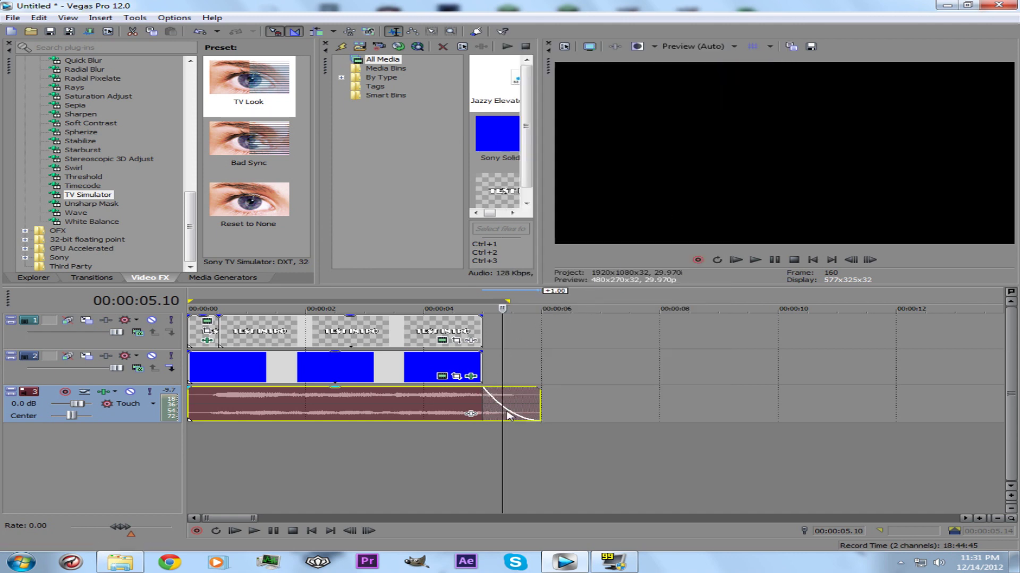
- Delete the short glitch title piece at the start and extend the remaining title event back to 00:00:00.00
{"action": "left_click_drag", "start_coordinate": [489, 405], "coordinate": [216, 389]}
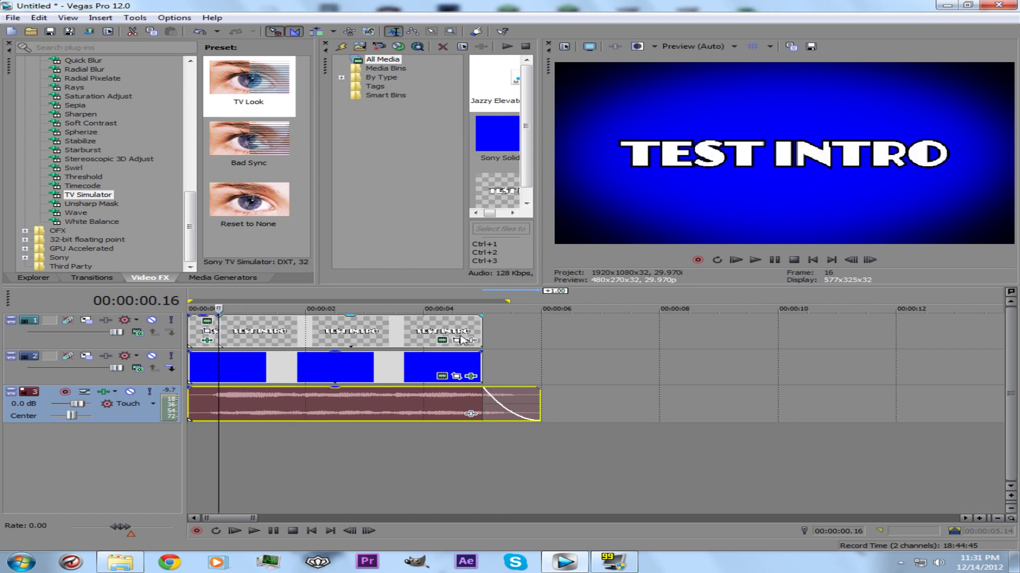
{"action": "left_click", "coordinate": [195, 333]}
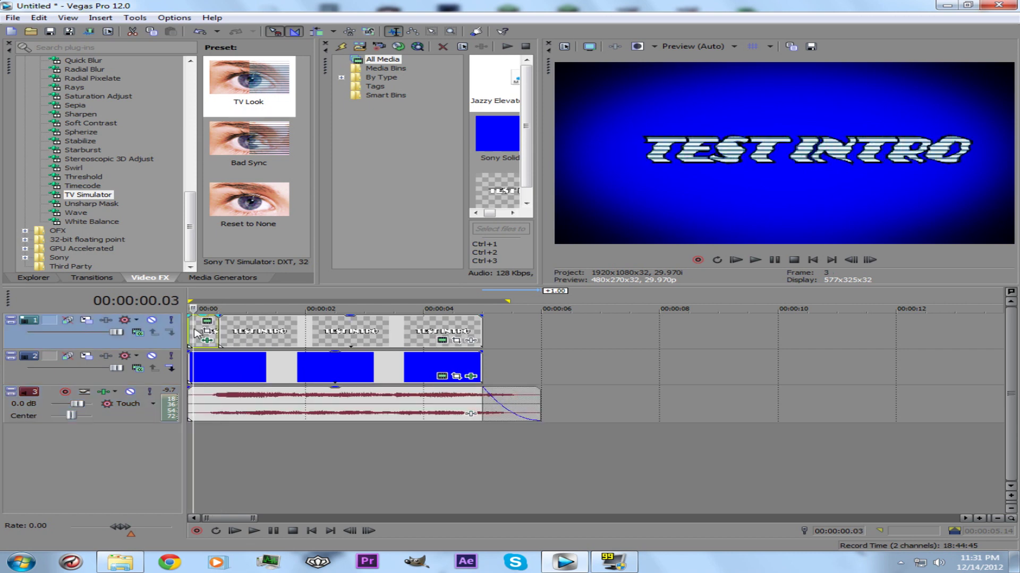
{"action": "right_click", "coordinate": [194, 334]}
{"action": "left_click", "coordinate": [266, 132]}
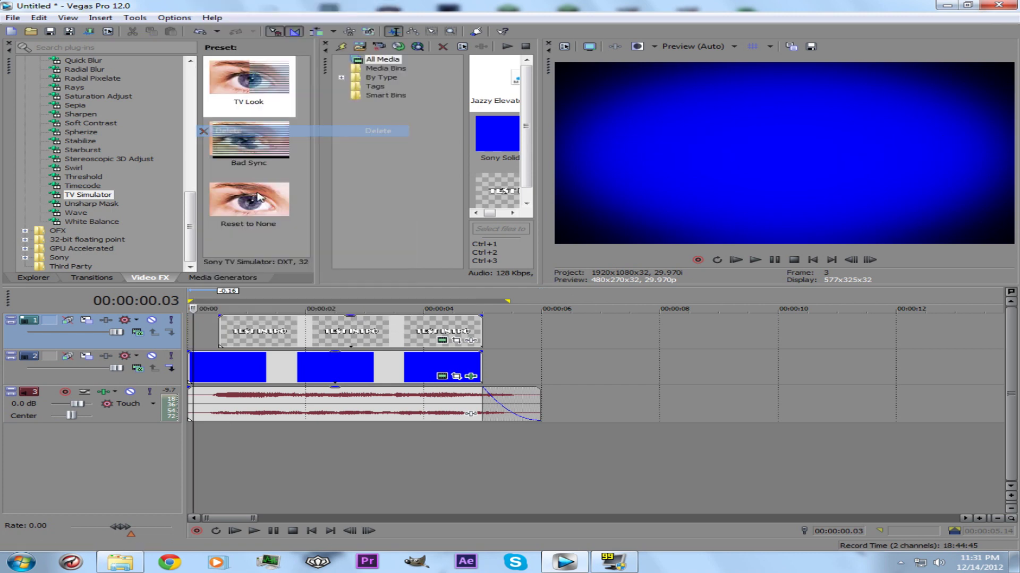
{"action": "left_click_drag", "start_coordinate": [220, 329], "coordinate": [189, 330]}
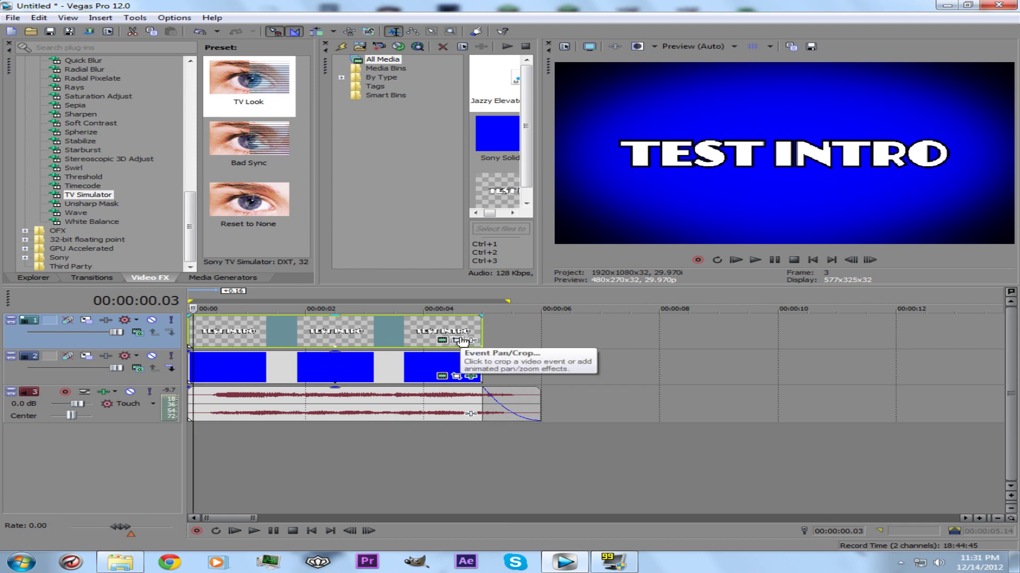
- In the title's Event Pan/Crop, enlarge the starting frame to about 5,321 by 2,993 so the text begins small
{"action": "left_click", "coordinate": [459, 339]}
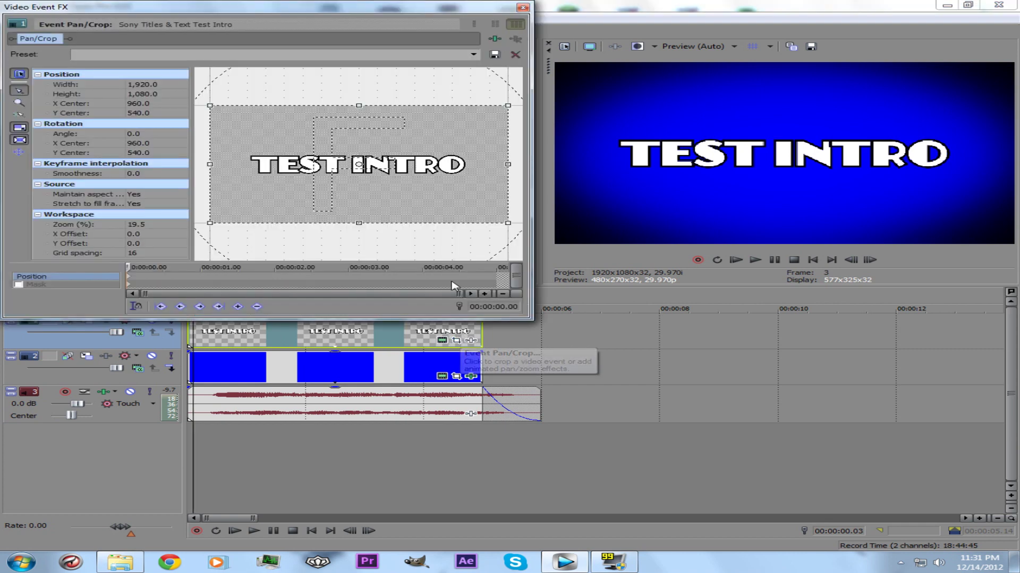
{"action": "scroll", "coordinate": [345, 182], "scroll_direction": "down", "scroll_amount": 2}
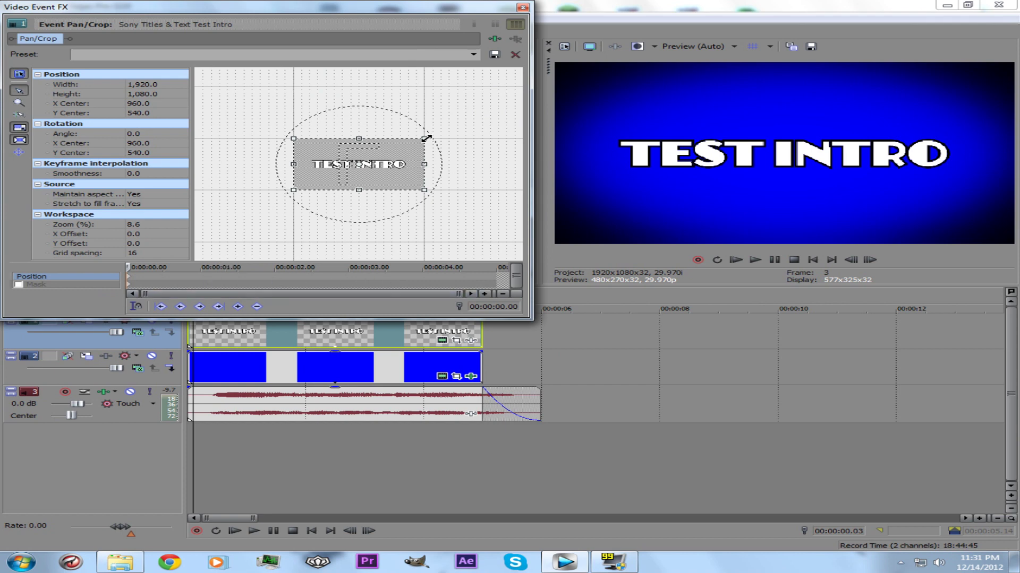
{"action": "left_click_drag", "start_coordinate": [424, 139], "coordinate": [539, 83]}
{"action": "scroll", "coordinate": [465, 150], "scroll_direction": "down", "scroll_amount": 5}
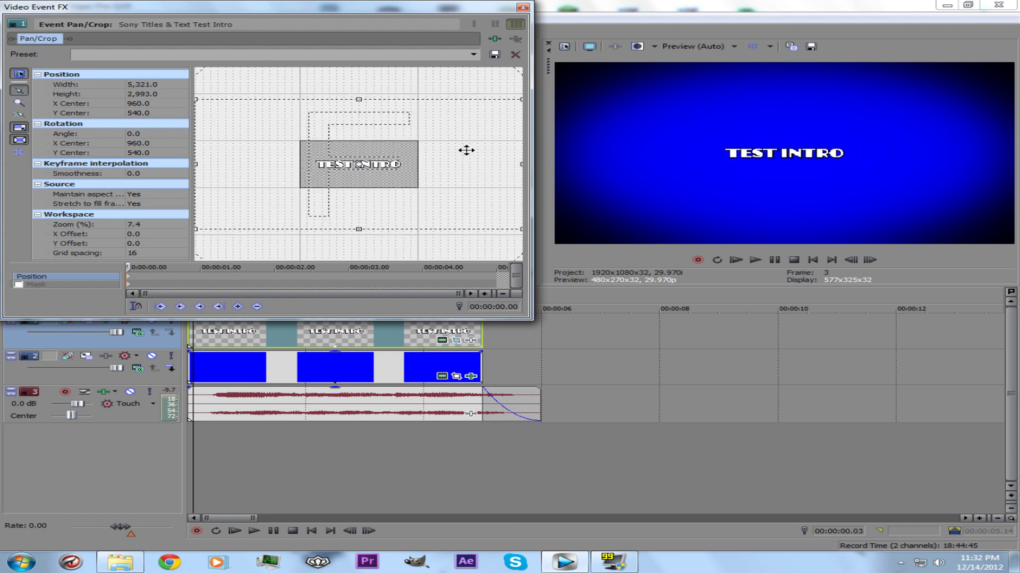
- Add a position keyframe at 00:00:01.00, restore the crop frame and shrink it to about 1,508 by 849
{"action": "left_click", "coordinate": [203, 286]}
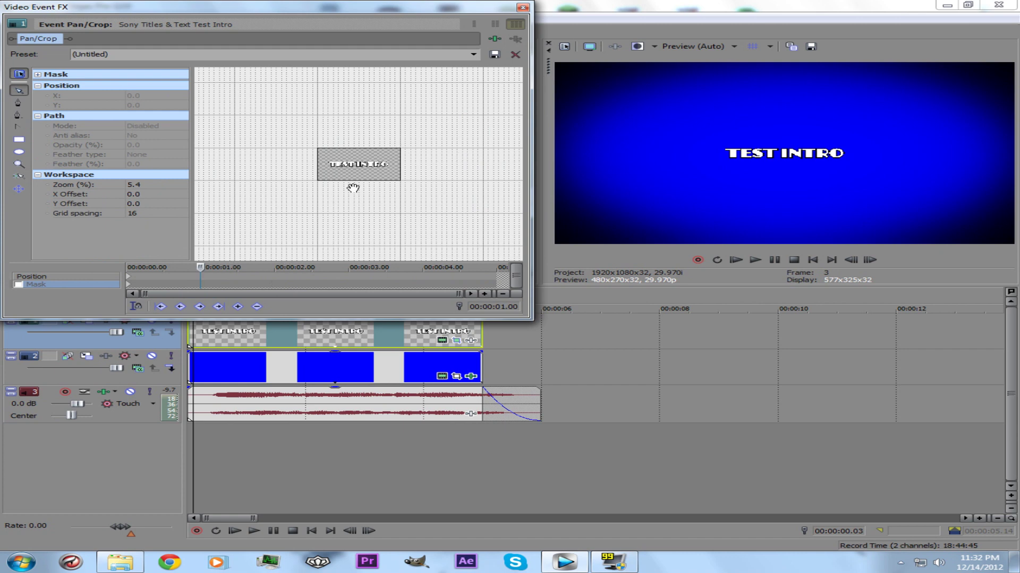
{"action": "left_click", "coordinate": [201, 277]}
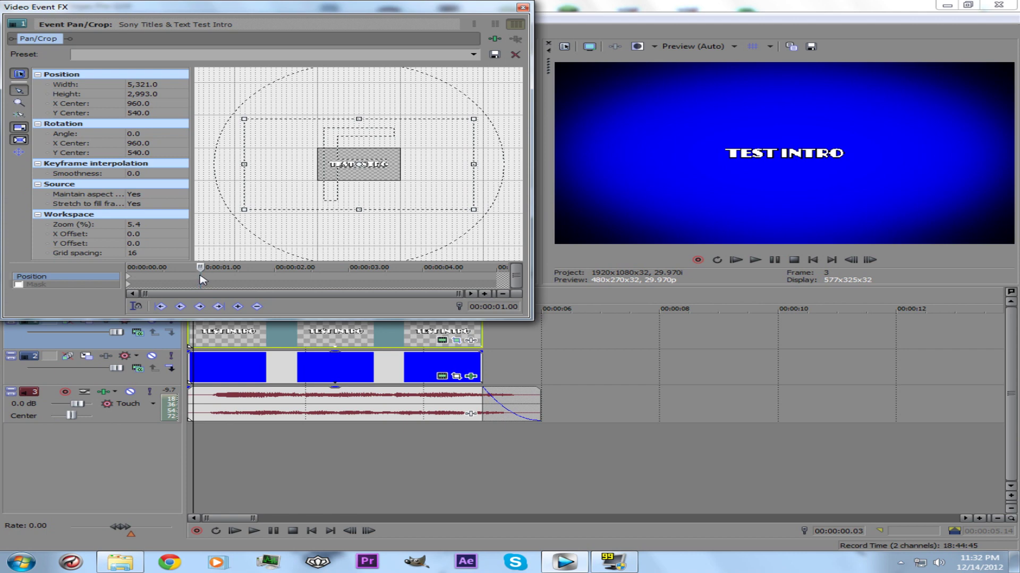
{"action": "left_click", "coordinate": [237, 307]}
{"action": "right_click", "coordinate": [416, 169]}
{"action": "left_click", "coordinate": [427, 175]}
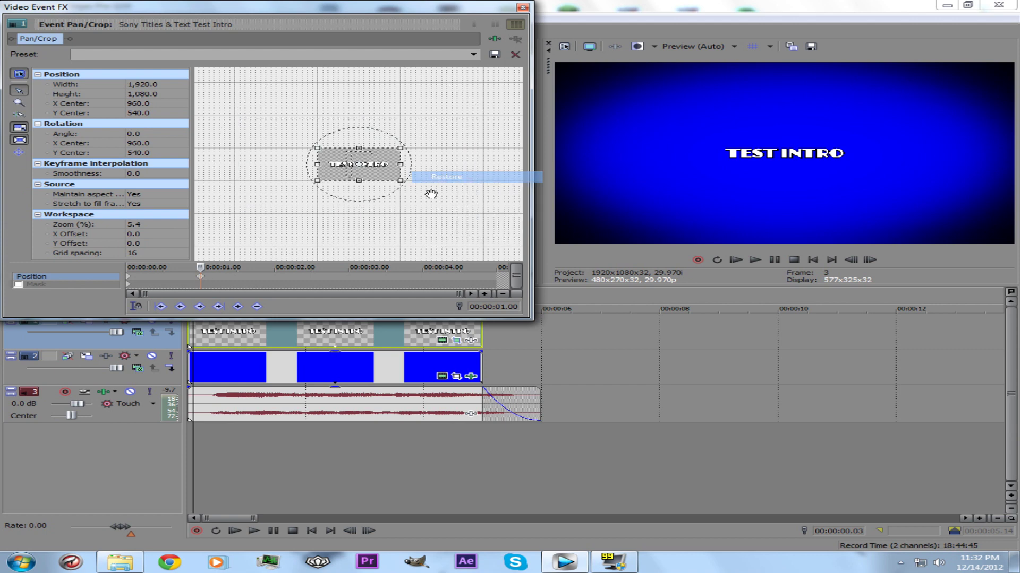
{"action": "scroll", "coordinate": [414, 153], "scroll_direction": "up", "scroll_amount": 3}
{"action": "left_click_drag", "start_coordinate": [433, 136], "coordinate": [421, 140]}
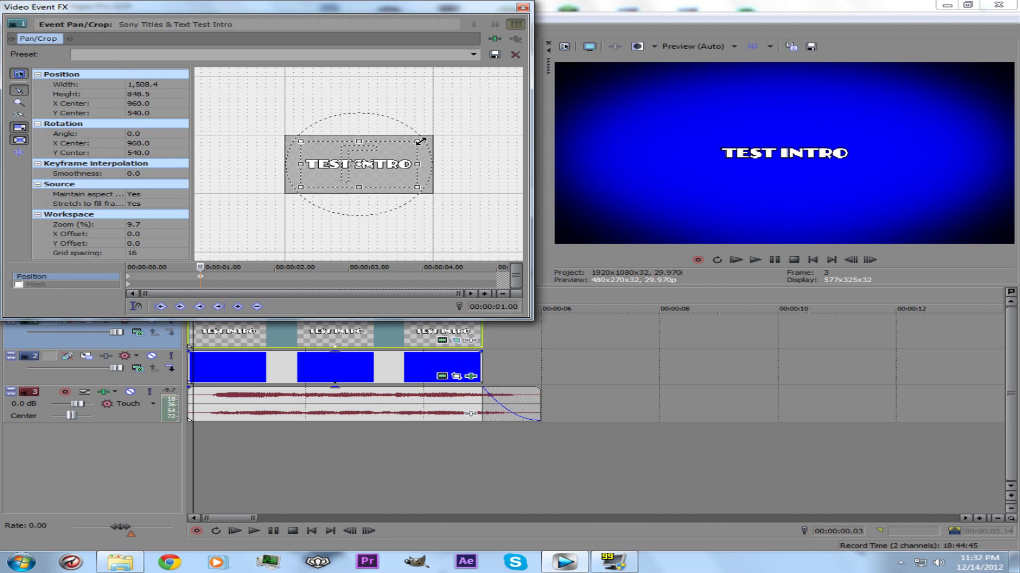
- Close the Pan/Crop settings and play the intro to review the title's zoom animation
{"action": "left_click", "coordinate": [522, 8]}
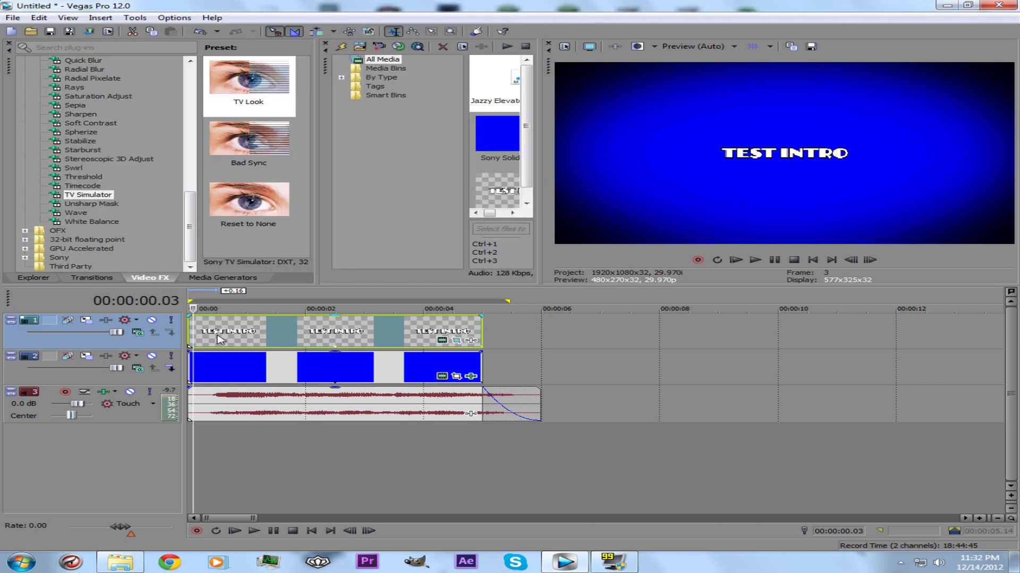
{"action": "key", "text": "space"}
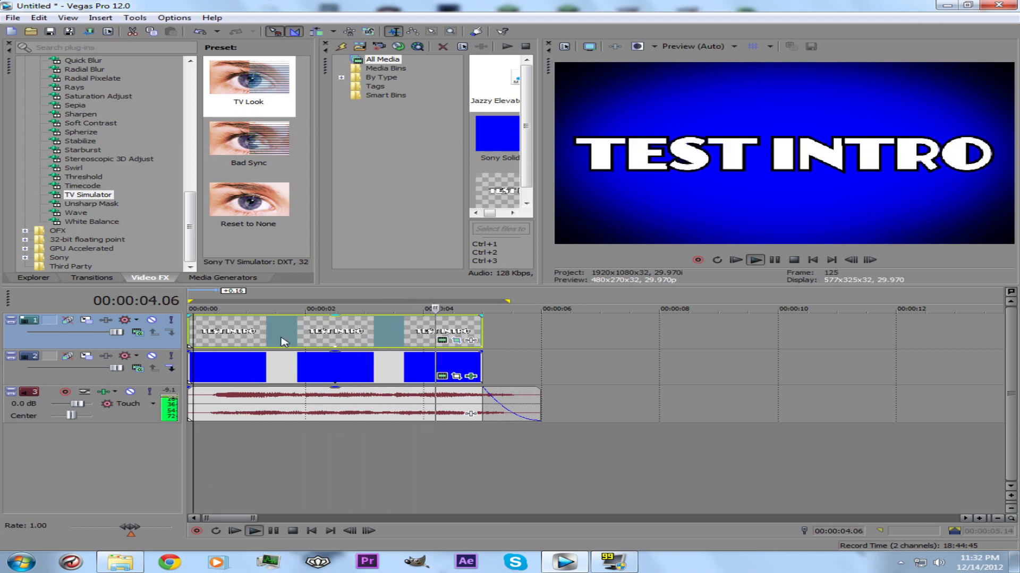
{"action": "key", "text": "space"}
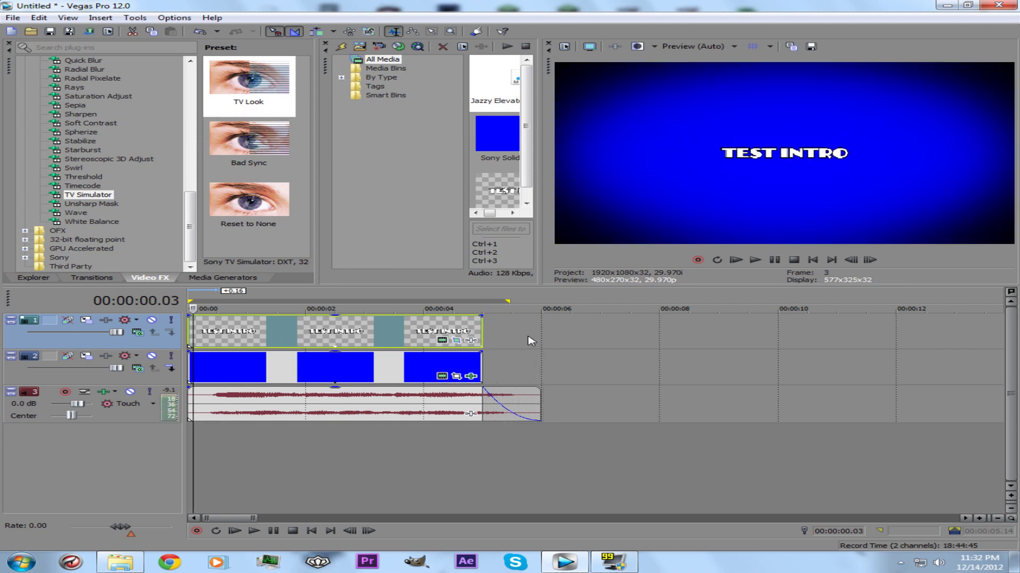
- Apply the default Lens Flare effect to the blue background event on track 2
{"action": "left_click", "coordinate": [93, 176]}
{"action": "left_click", "coordinate": [85, 132]}
{"action": "scroll", "coordinate": [96, 122], "scroll_direction": "up", "scroll_amount": 4}
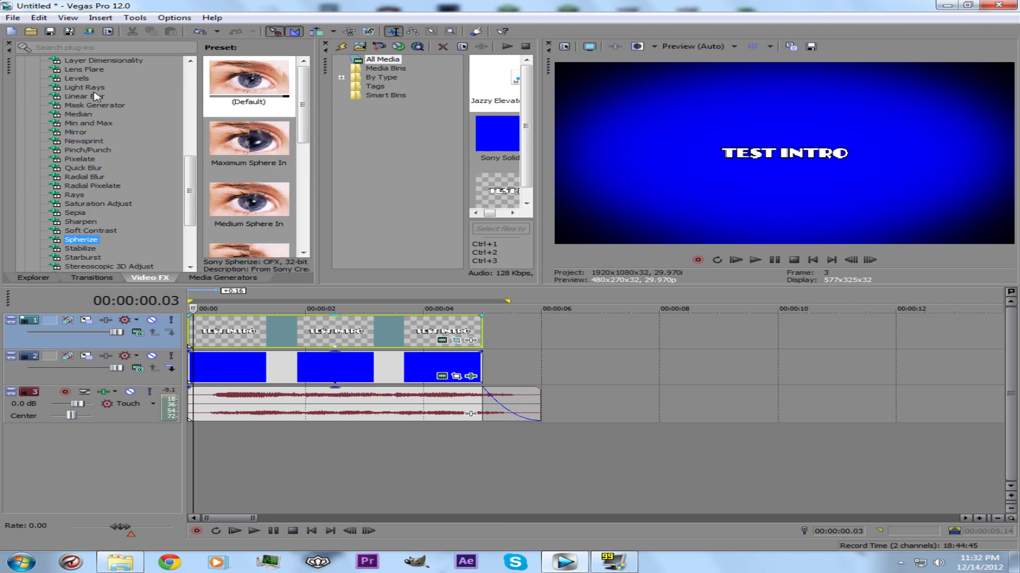
{"action": "left_click", "coordinate": [96, 70]}
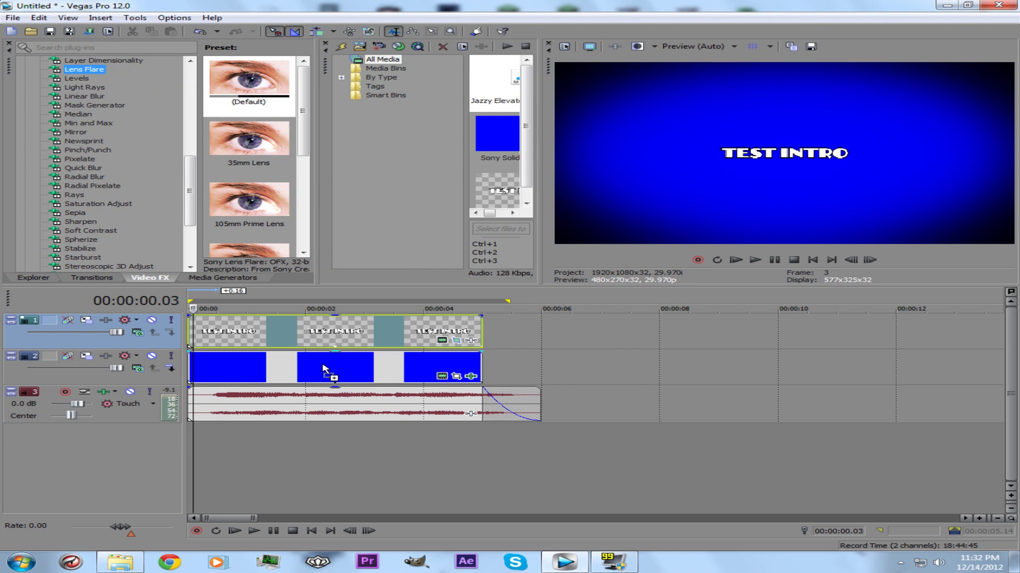
{"action": "left_click_drag", "start_coordinate": [325, 368], "coordinate": [326, 369]}
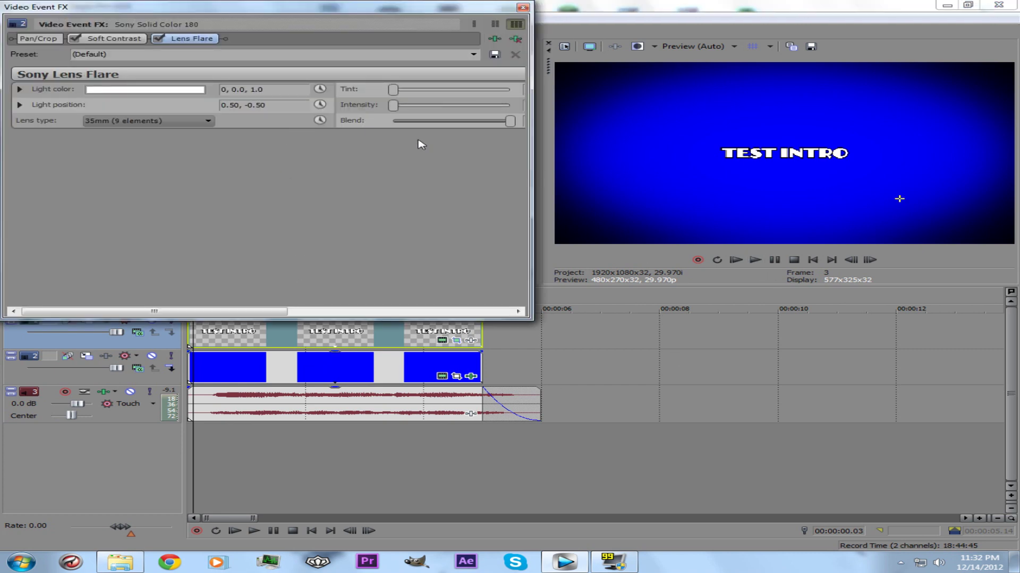
- Widen the effect settings window and set the lens flare's tint to about 0.422 and intensity to about 0.476
{"action": "left_click_drag", "start_coordinate": [530, 165], "coordinate": [593, 165]}
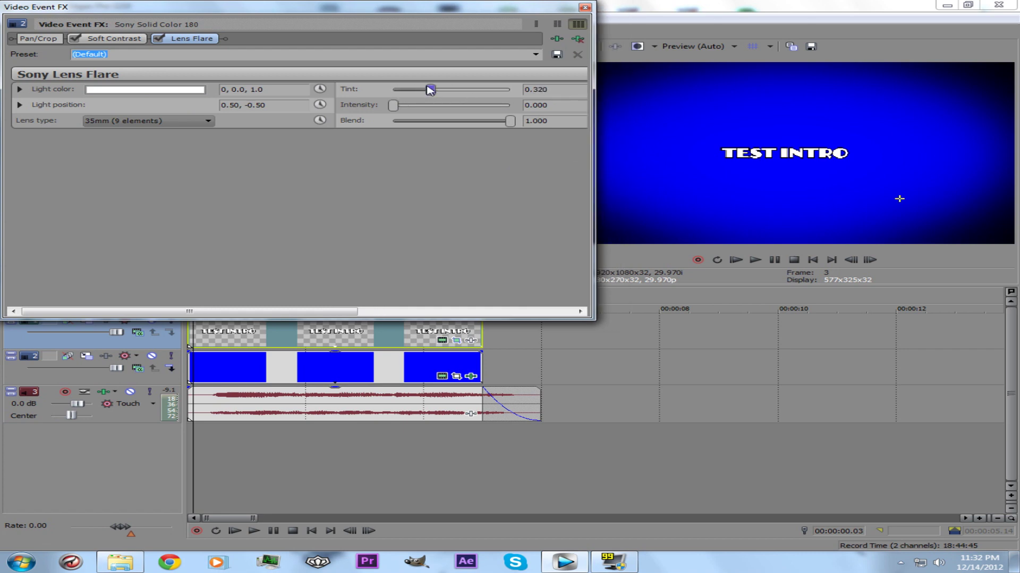
{"action": "left_click_drag", "start_coordinate": [393, 107], "coordinate": [421, 106]}
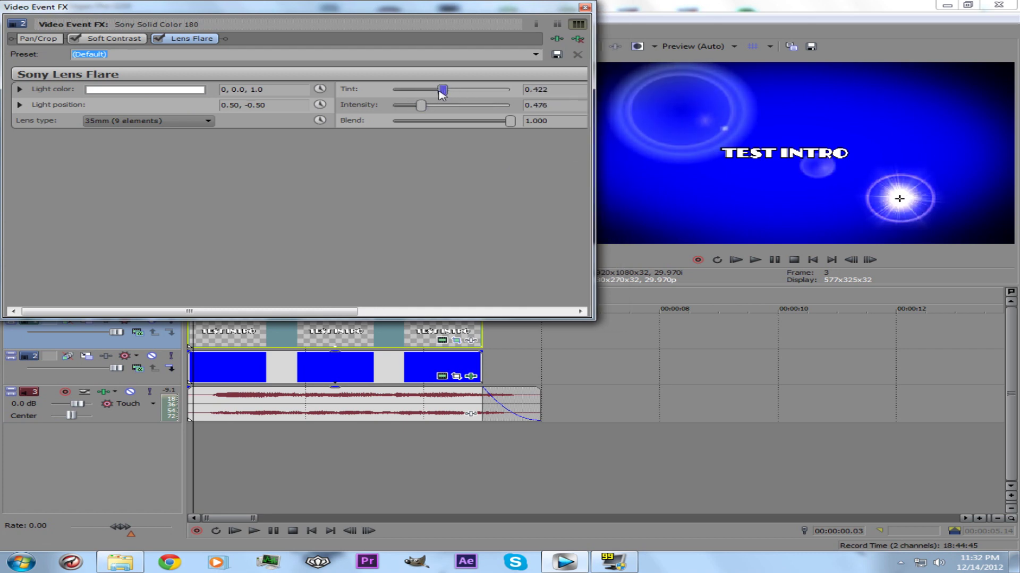
{"action": "left_click_drag", "start_coordinate": [225, 313], "coordinate": [141, 296]}
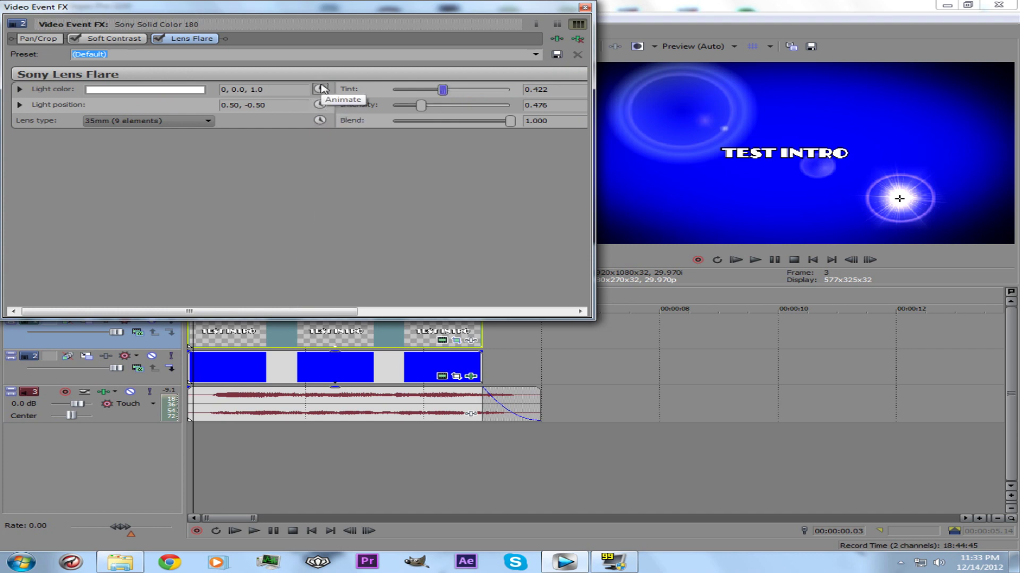
{"action": "left_click", "coordinate": [442, 90]}
{"action": "left_click_drag", "start_coordinate": [332, 312], "coordinate": [310, 298]}
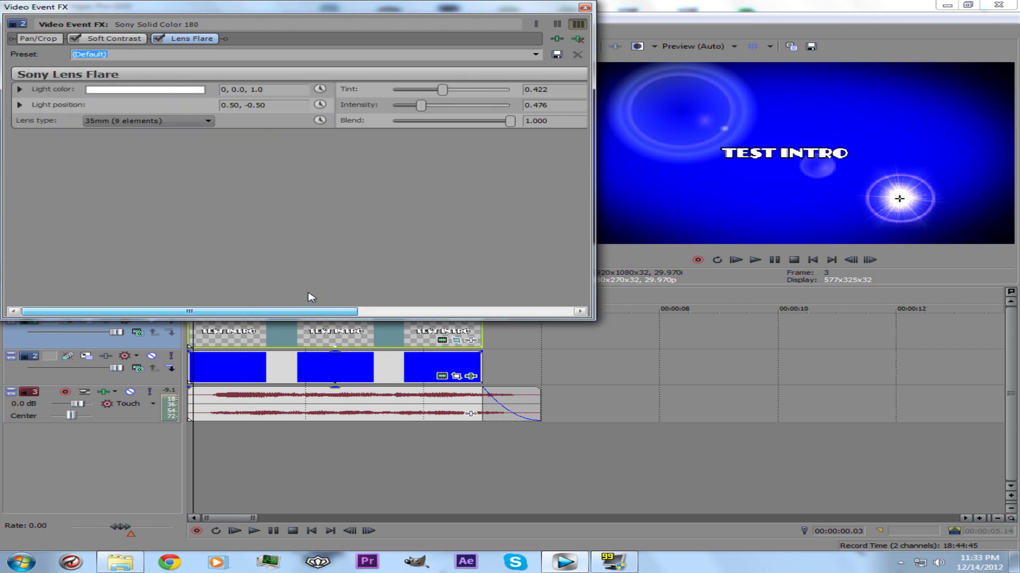
- Animate the flare's light position, moving it to about -0.53, 0.68 at 00:00:01.00, and close the effect settings
{"action": "left_click", "coordinate": [318, 106]}
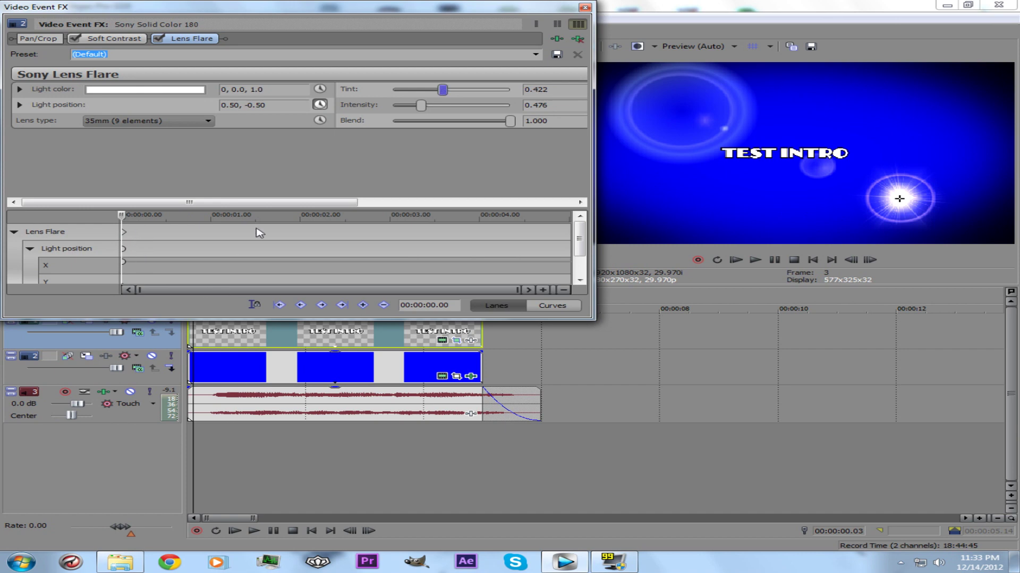
{"action": "left_click", "coordinate": [215, 235]}
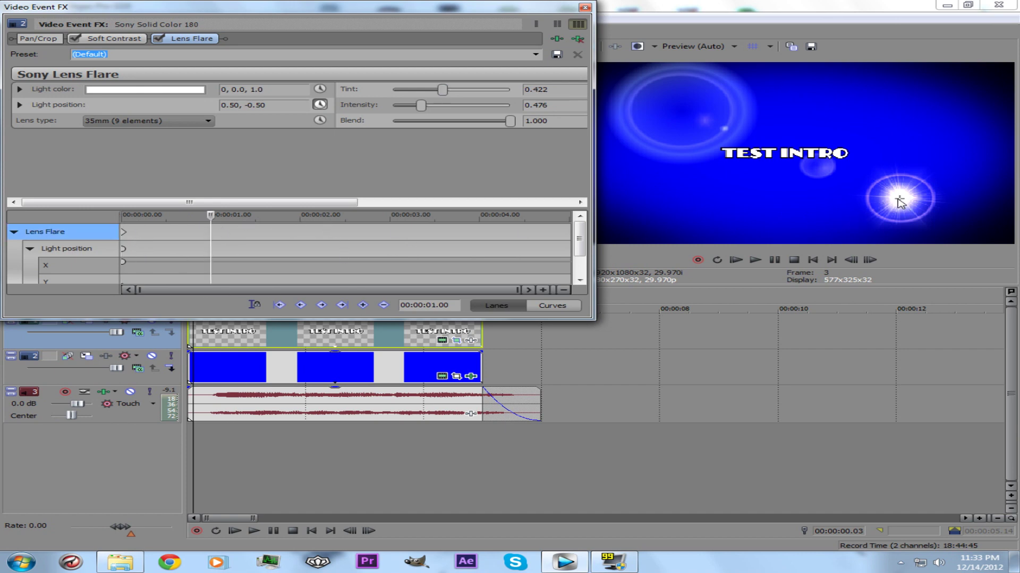
{"action": "left_click_drag", "start_coordinate": [899, 202], "coordinate": [662, 96]}
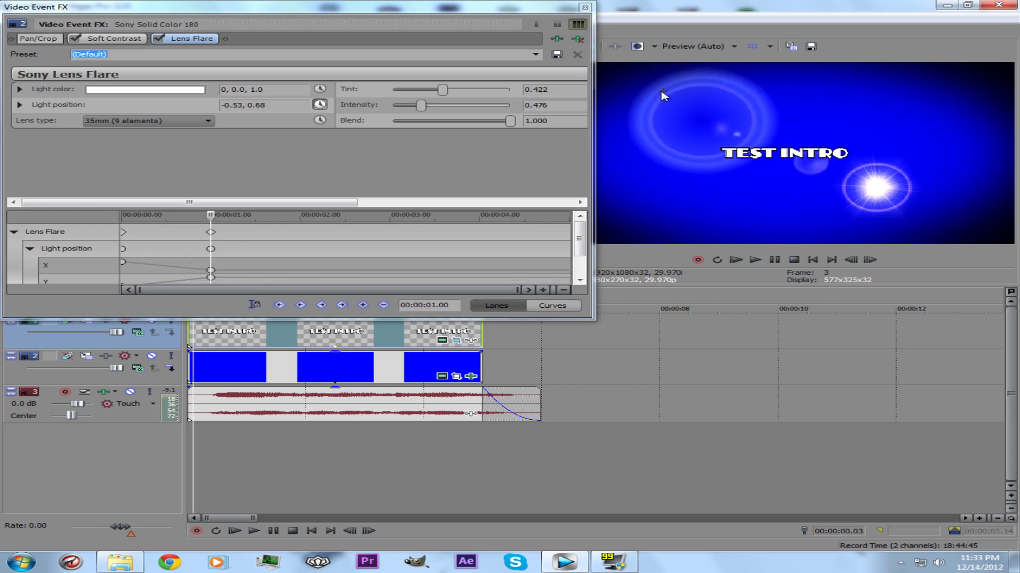
{"action": "left_click", "coordinate": [585, 8]}
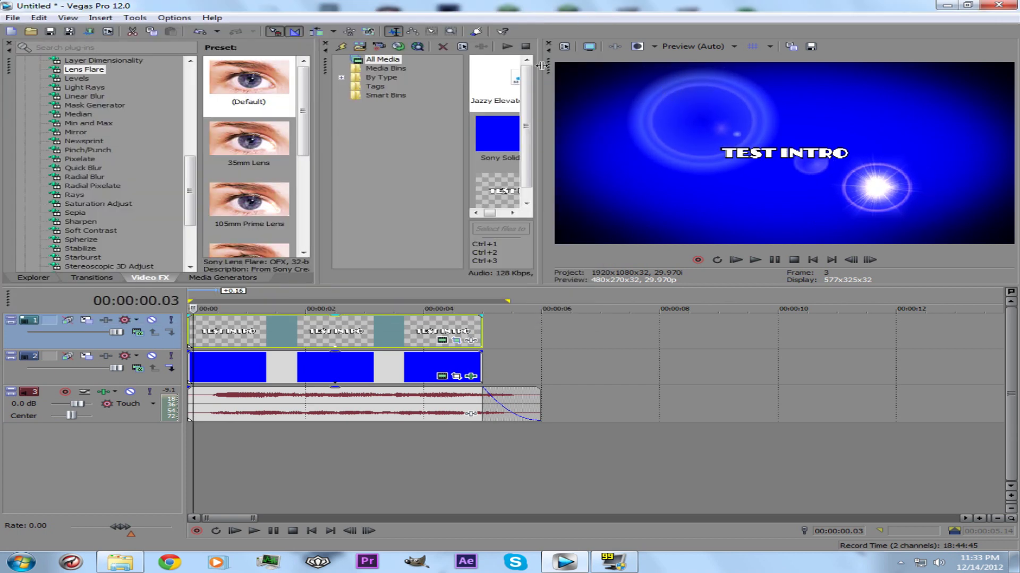
- Play the intro several times to review the lens flare's movement behind the zooming title
{"action": "key", "text": "space"}
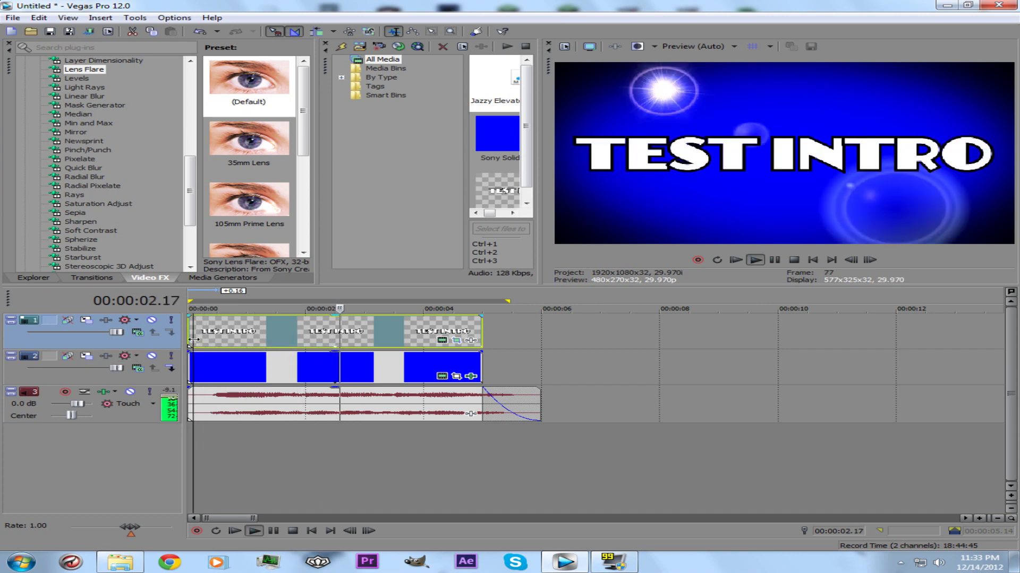
{"action": "key", "text": "space"}
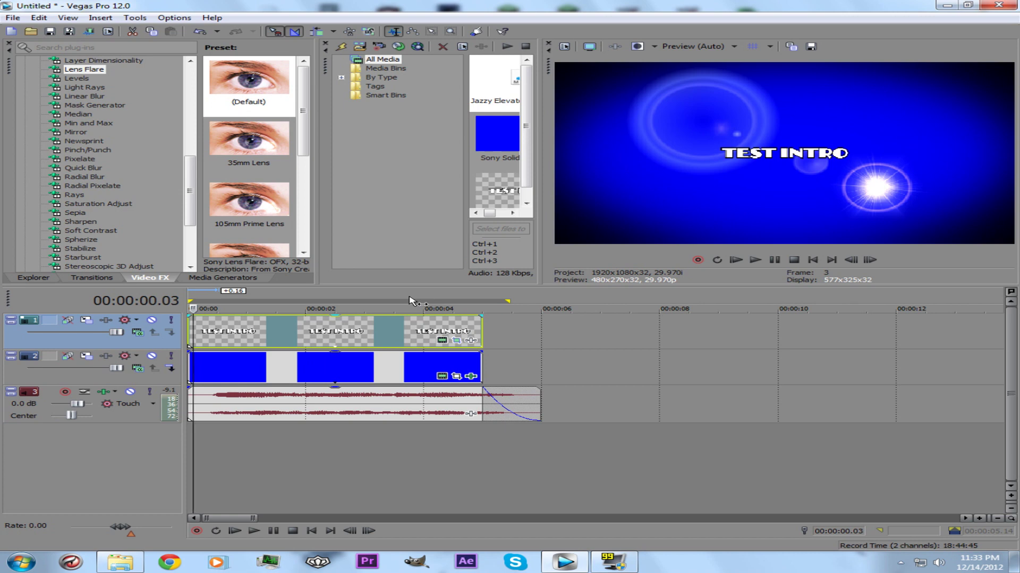
{"action": "key", "text": "space"}
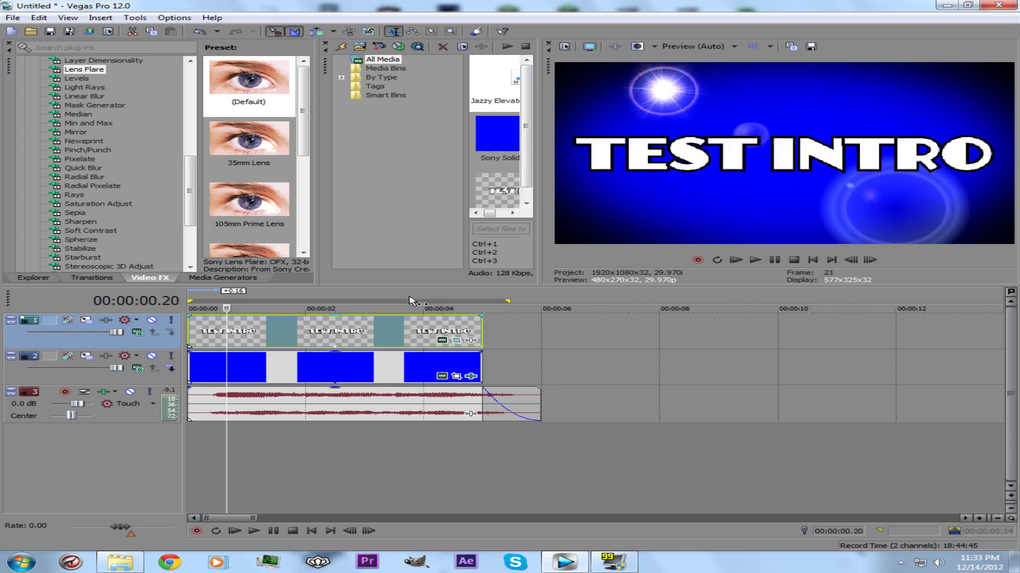
{"action": "double_click", "coordinate": [411, 301]}
{"action": "key", "text": "space"}
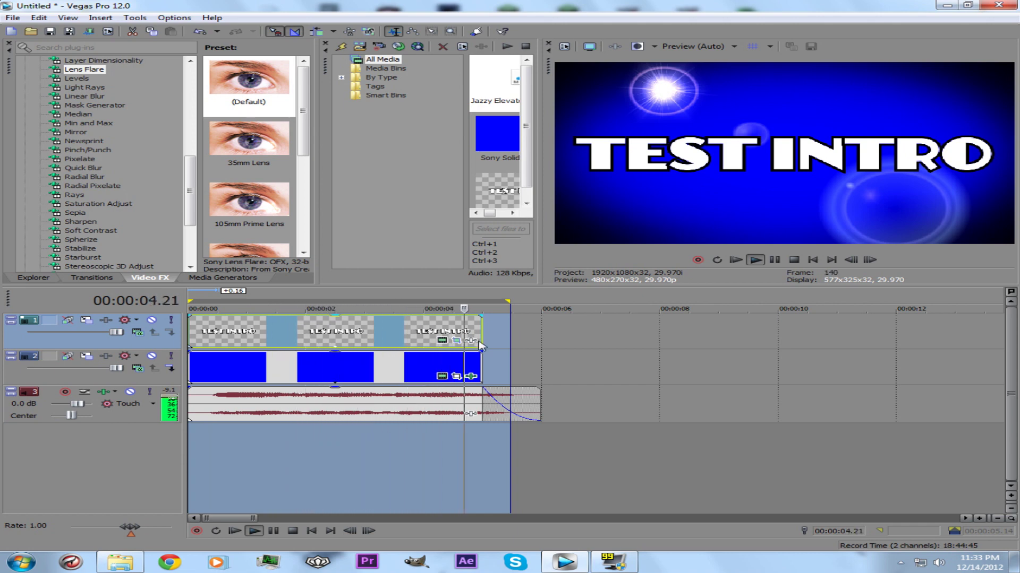
{"action": "key", "text": "space"}
{"action": "left_click", "coordinate": [223, 333]}
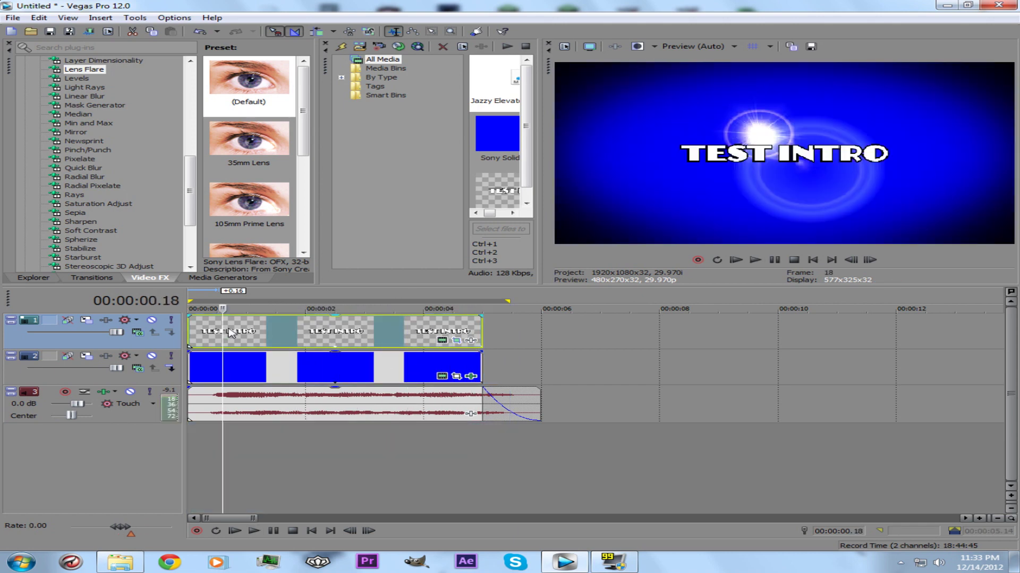
{"action": "key", "text": "space"}
{"action": "key", "text": "space"}
{"action": "key", "text": "space"}
{"action": "key", "text": "Return"}
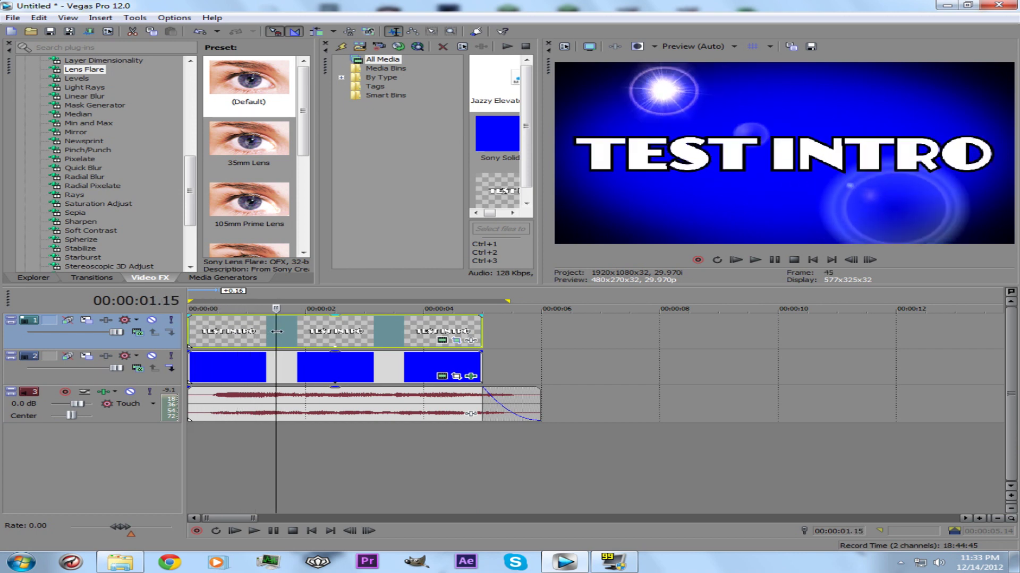
- Reopen the background's Lens Flare settings, move the second keyframe to about 00:00:03.21, and close them
{"action": "left_click", "coordinate": [472, 378]}
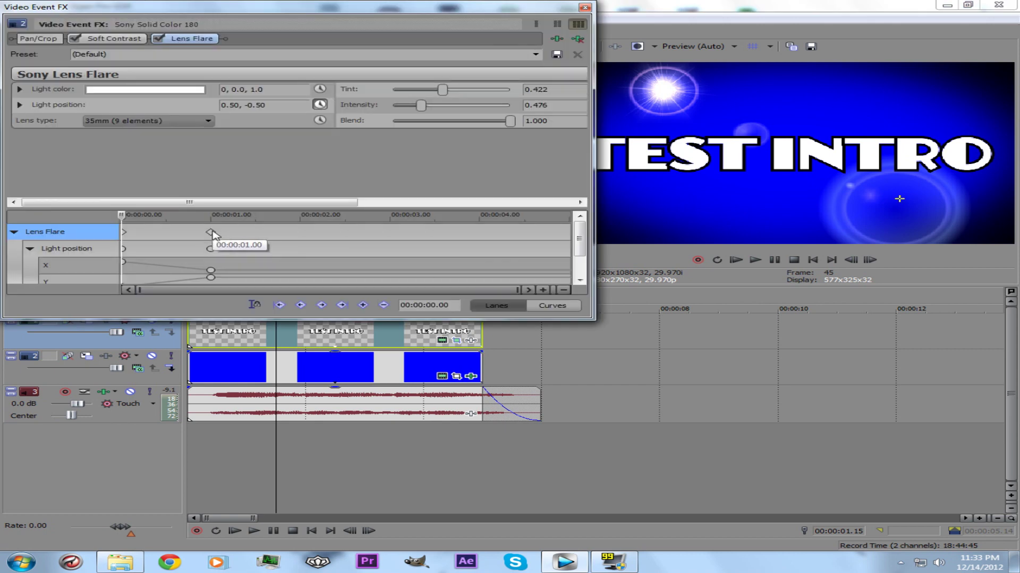
{"action": "left_click_drag", "start_coordinate": [211, 234], "coordinate": [458, 232]}
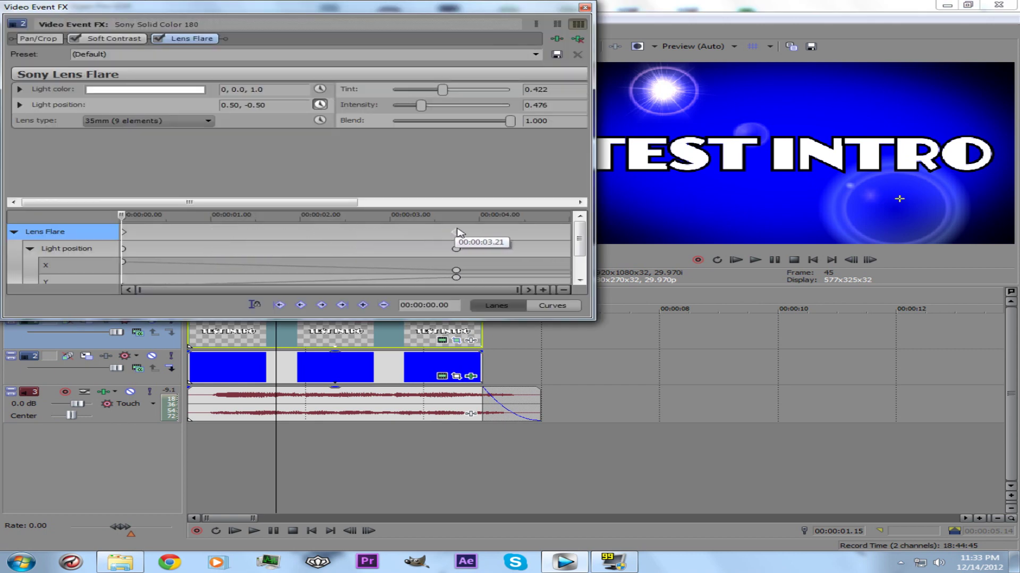
{"action": "left_click", "coordinate": [585, 7]}
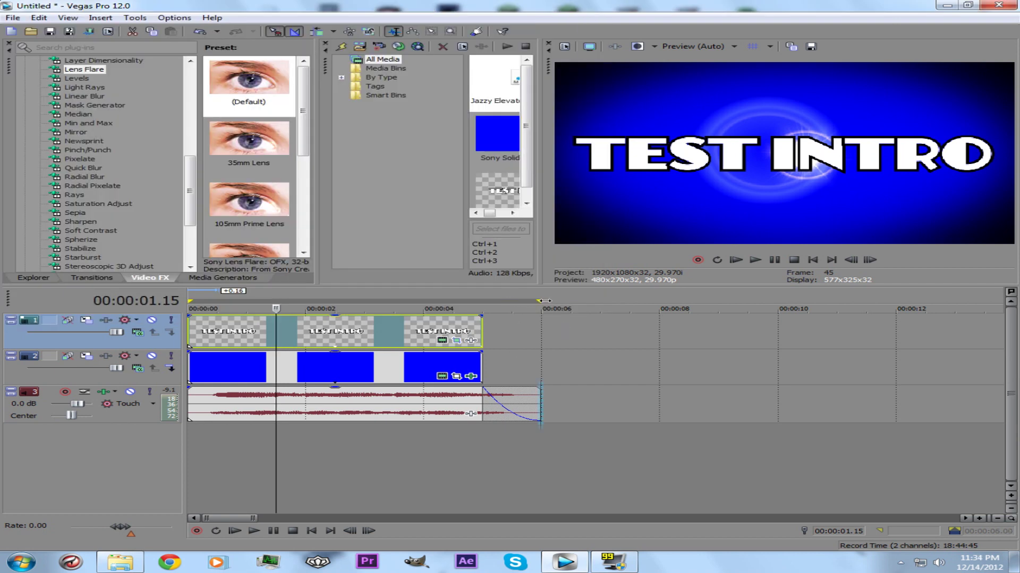
- Play and scrub through the intro to review the slower flare movement, and return to the start
{"action": "key", "text": "space"}
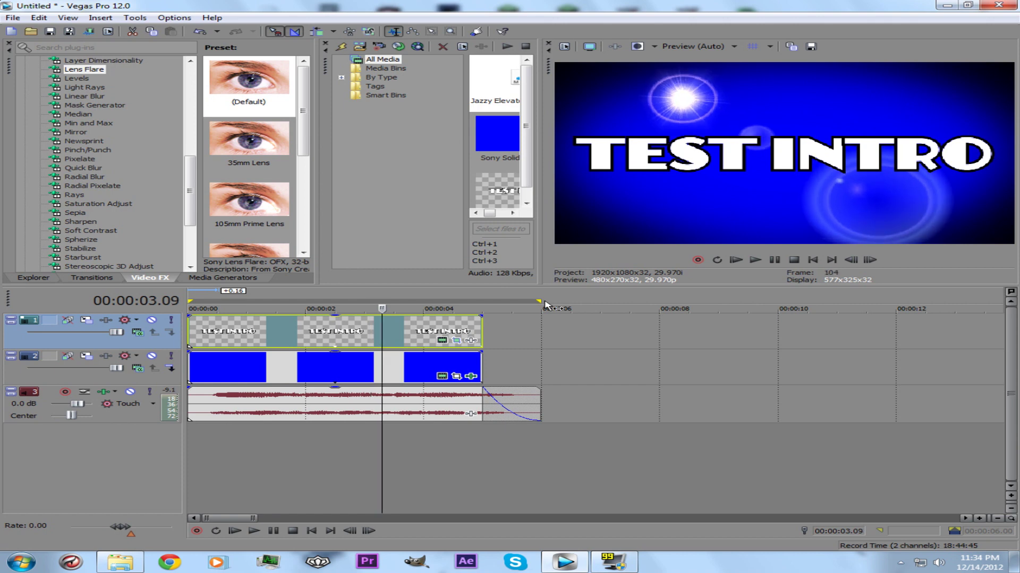
{"action": "key", "text": "space"}
{"action": "key", "text": "space"}
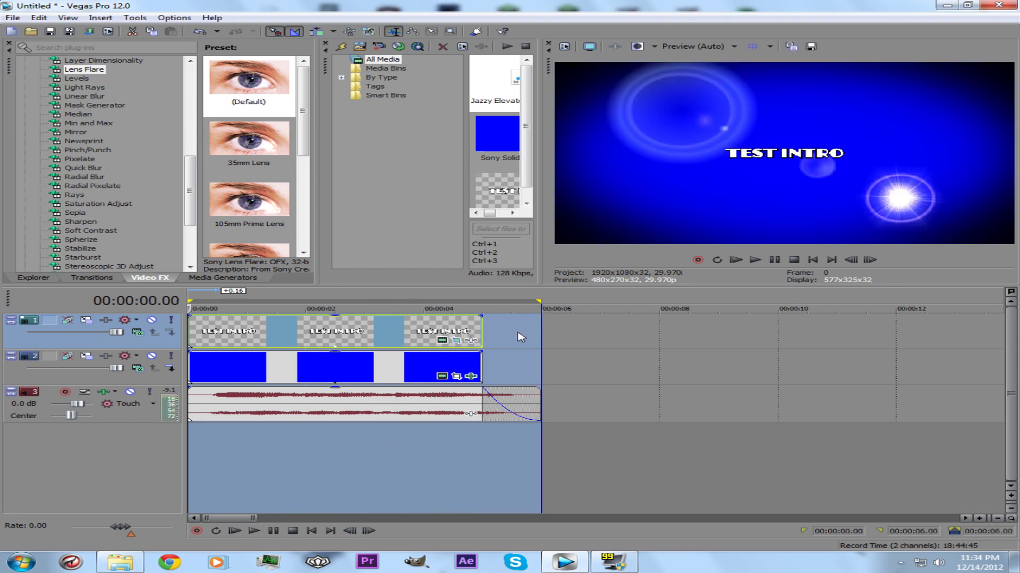
{"action": "left_click", "coordinate": [394, 369]}
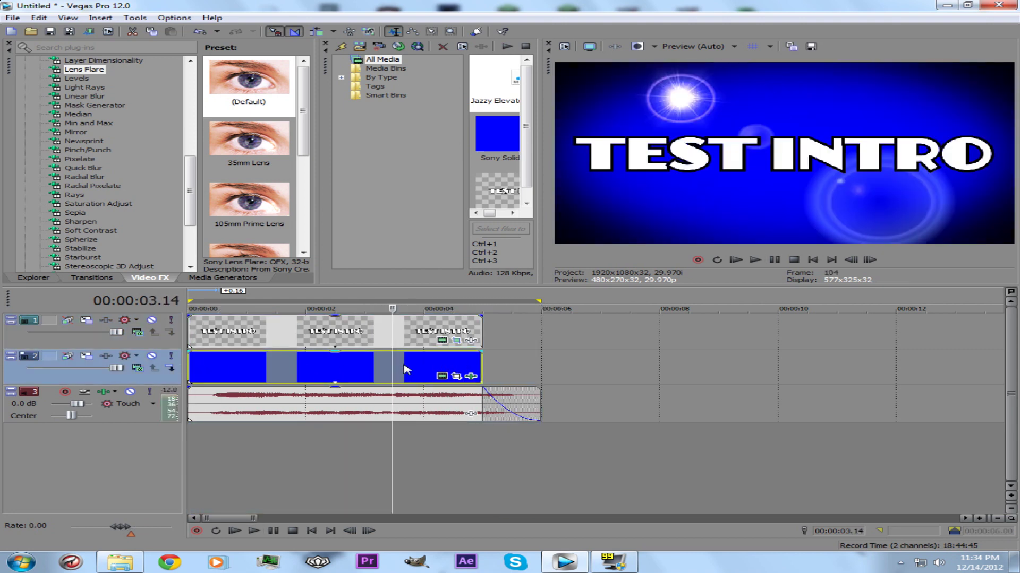
{"action": "left_click", "coordinate": [234, 367]}
{"action": "left_click", "coordinate": [296, 365]}
{"action": "key", "text": "space"}
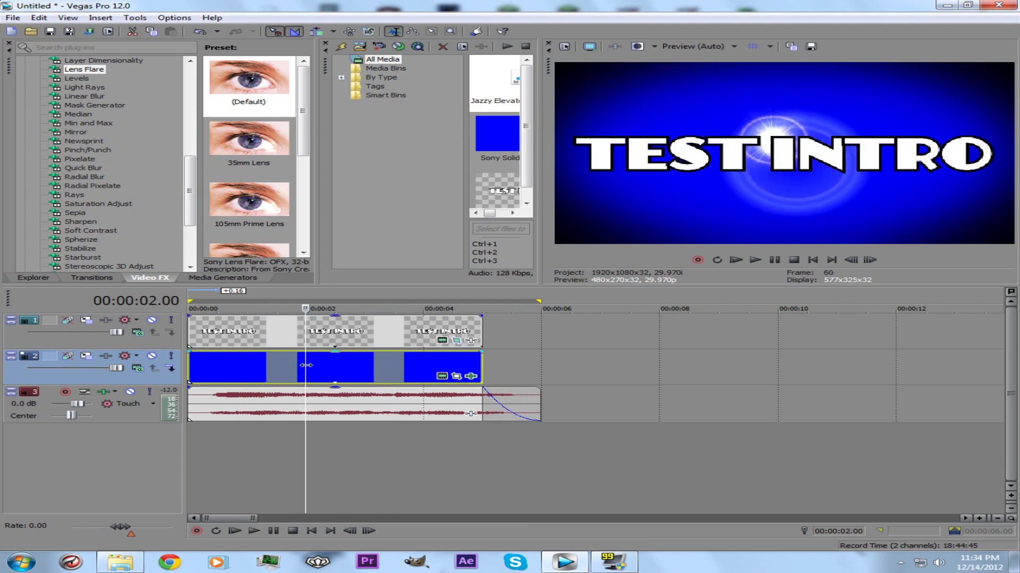
{"action": "key", "text": "ctrl+Home"}
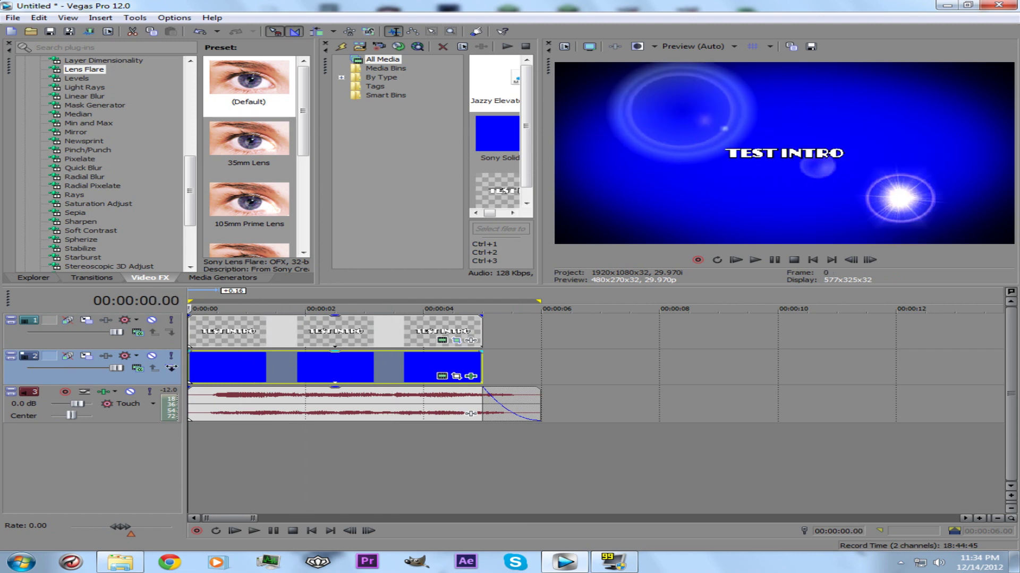
{"action": "right_click", "coordinate": [343, 372]}
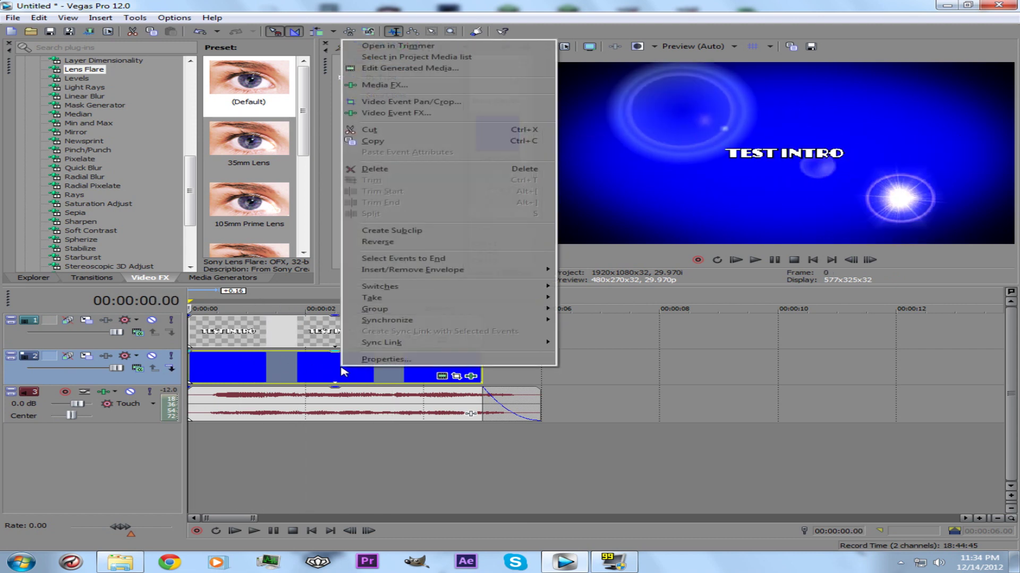
{"action": "left_click", "coordinate": [406, 168]}
{"action": "left_click", "coordinate": [948, 5]}
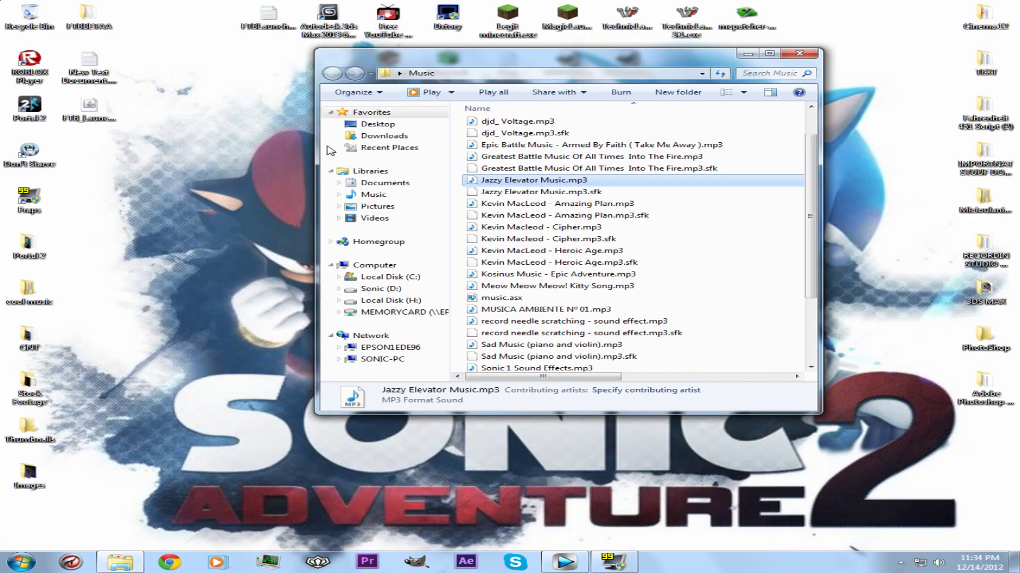
{"action": "left_click", "coordinate": [799, 53]}
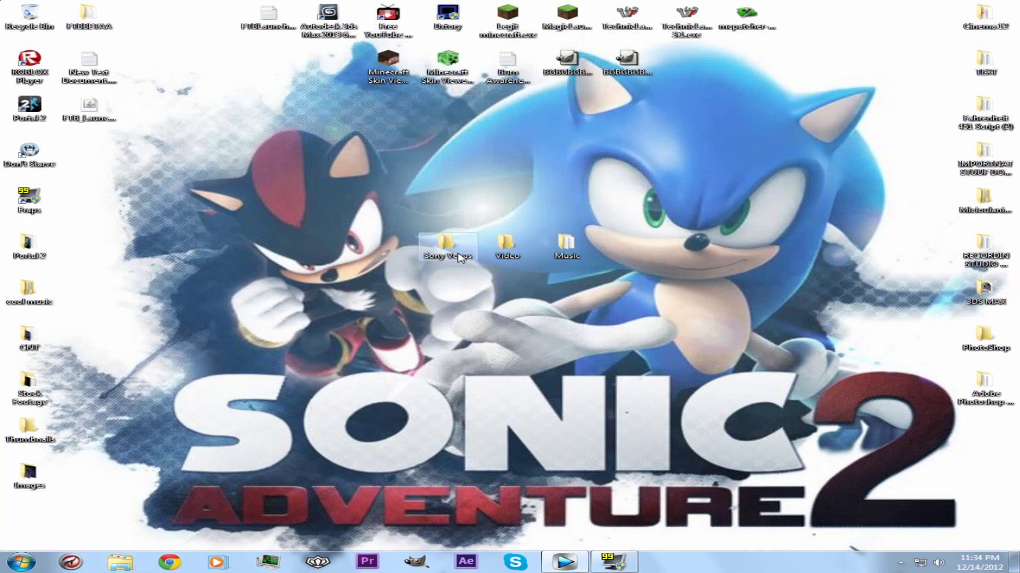
{"action": "double_click", "coordinate": [505, 246]}
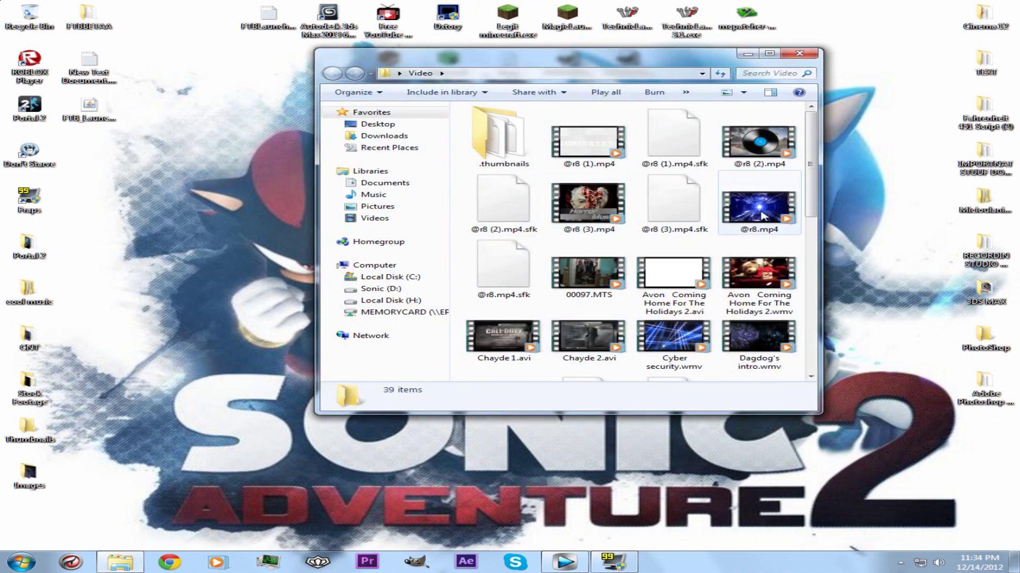
{"action": "left_click_drag", "start_coordinate": [764, 215], "coordinate": [619, 381]}
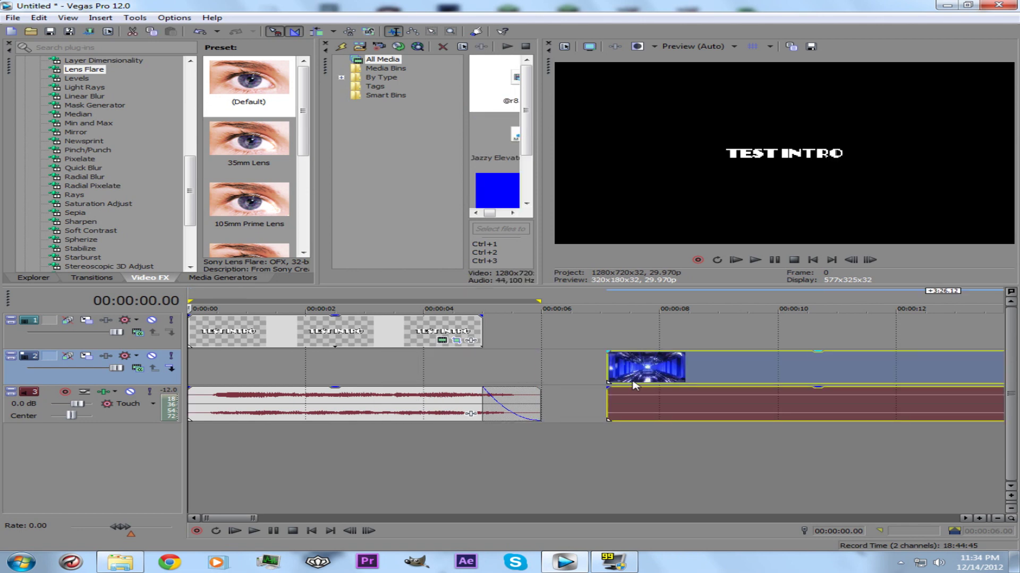
- Examine the different animated backgrounds along the added video clip
{"action": "scroll", "coordinate": [619, 381], "scroll_direction": "down", "scroll_amount": 5}
{"action": "scroll", "coordinate": [535, 393], "scroll_direction": "down", "scroll_amount": 4}
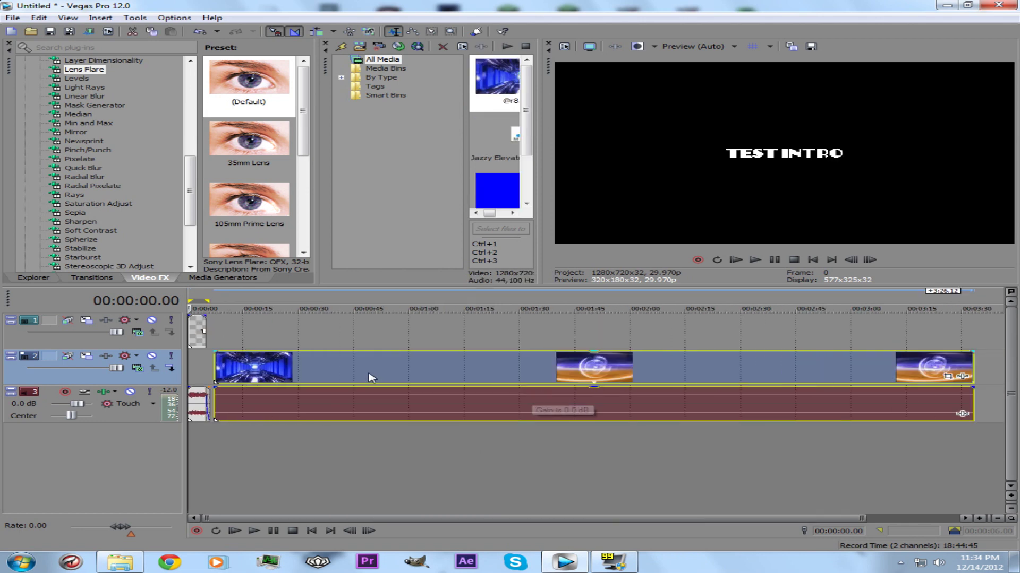
{"action": "left_click", "coordinate": [368, 365]}
{"action": "left_click_drag", "start_coordinate": [366, 365], "coordinate": [562, 390]}
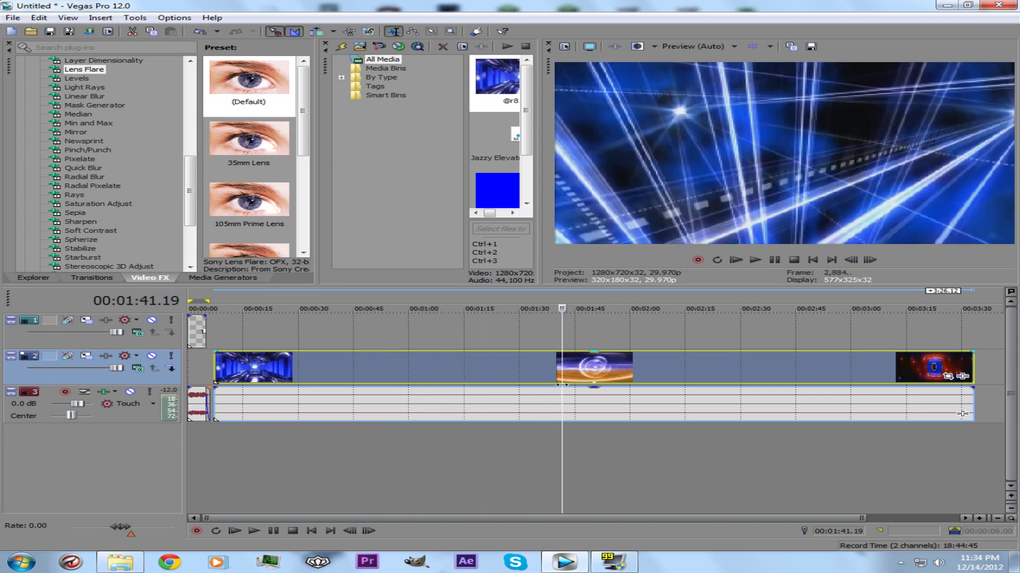
{"action": "scroll", "coordinate": [417, 408], "scroll_direction": "down", "scroll_amount": 1}
{"action": "scroll", "coordinate": [419, 406], "scroll_direction": "up", "scroll_amount": 2}
{"action": "scroll", "coordinate": [439, 405], "scroll_direction": "down", "scroll_amount": 2}
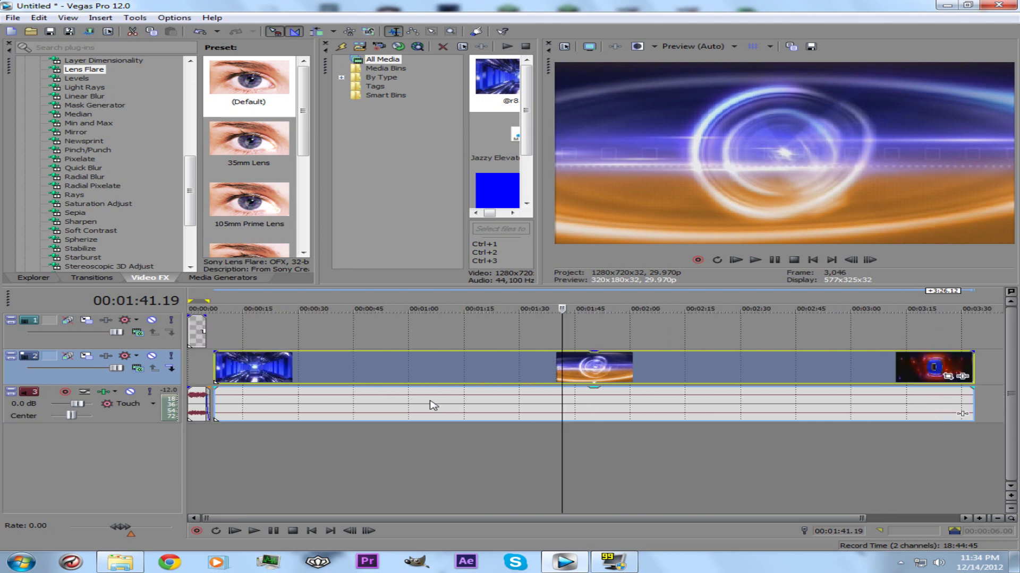
{"action": "left_click", "coordinate": [290, 407]}
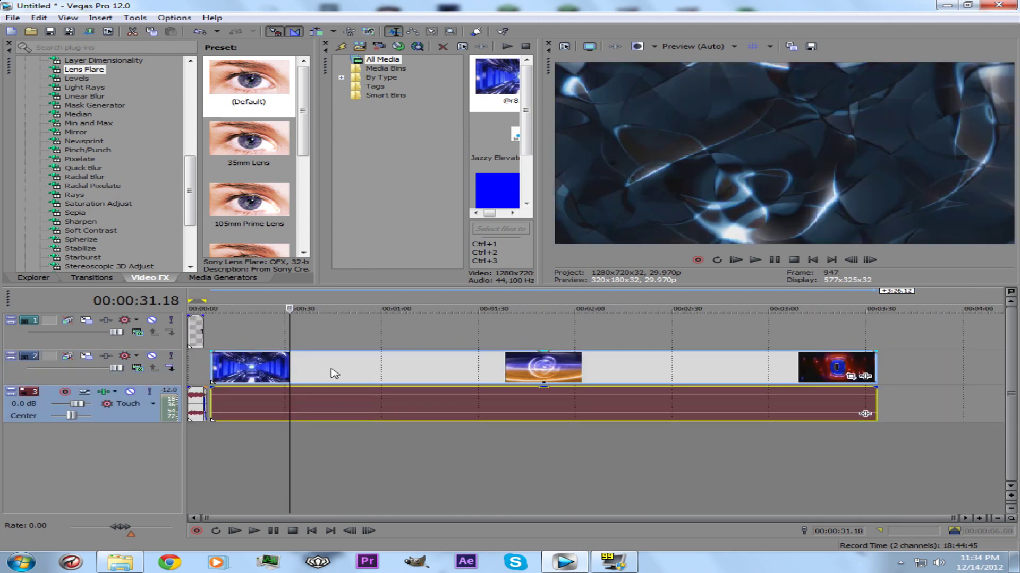
{"action": "scroll", "coordinate": [356, 407], "scroll_direction": "up", "scroll_amount": 4}
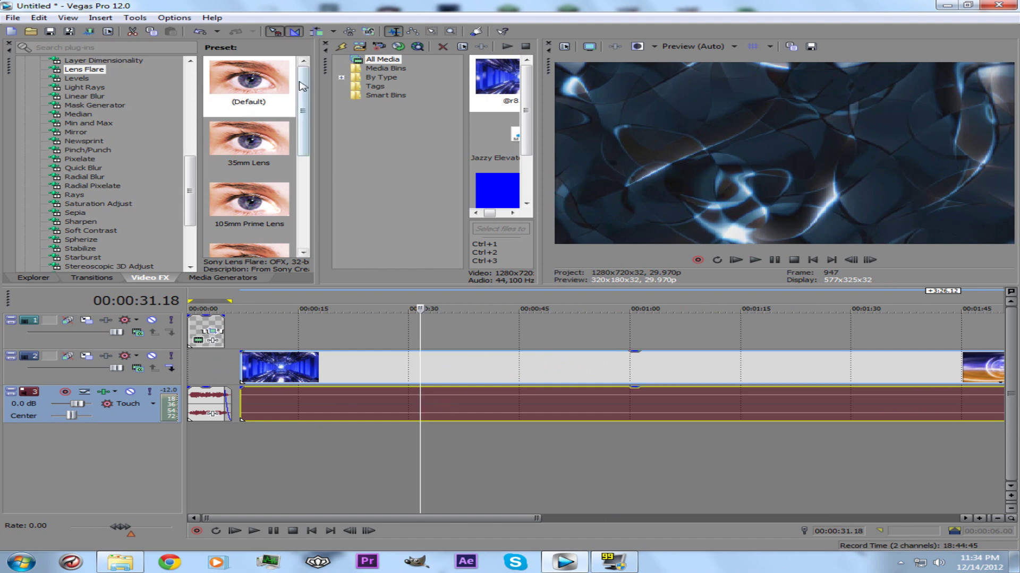
- Open the keyboard customization and select the Edit.Event.Lock command among the Global commands
{"action": "left_click", "coordinate": [180, 19]}
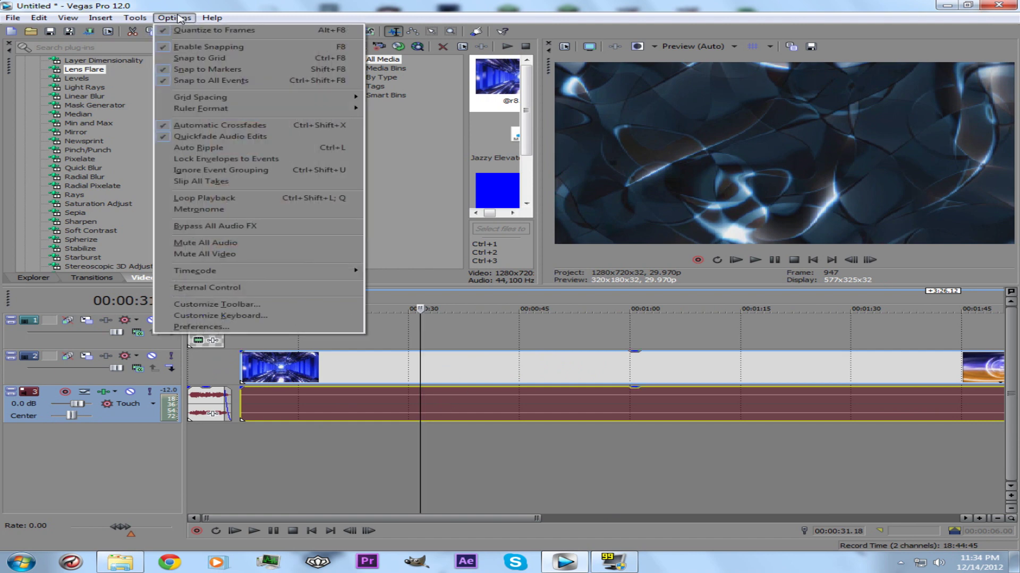
{"action": "left_click", "coordinate": [229, 317]}
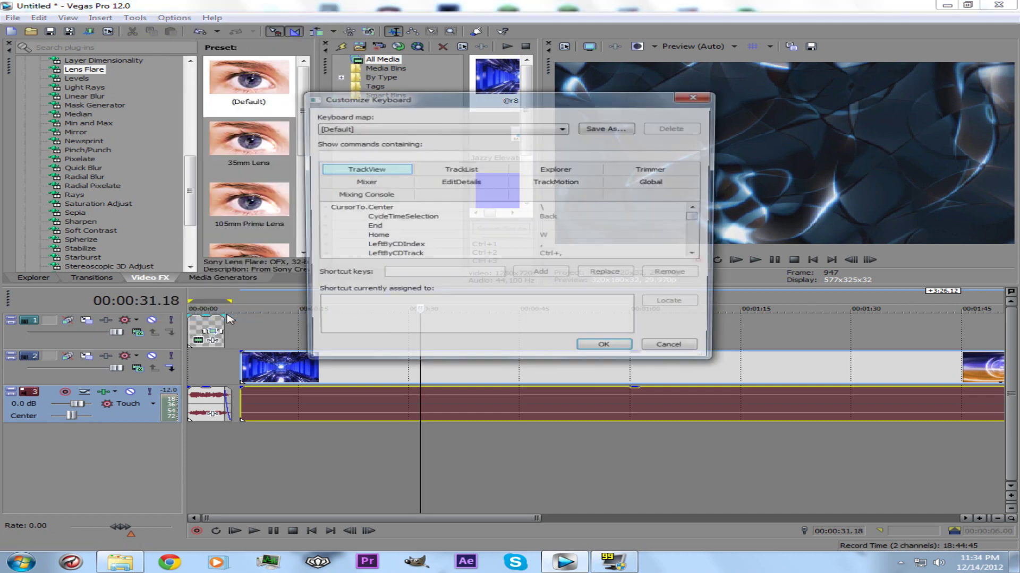
{"action": "left_click", "coordinate": [636, 186]}
{"action": "left_click_drag", "start_coordinate": [704, 221], "coordinate": [701, 221]}
{"action": "left_click", "coordinate": [697, 255]}
{"action": "left_click", "coordinate": [697, 255]}
{"action": "left_click", "coordinate": [698, 255]}
{"action": "left_click", "coordinate": [698, 255]}
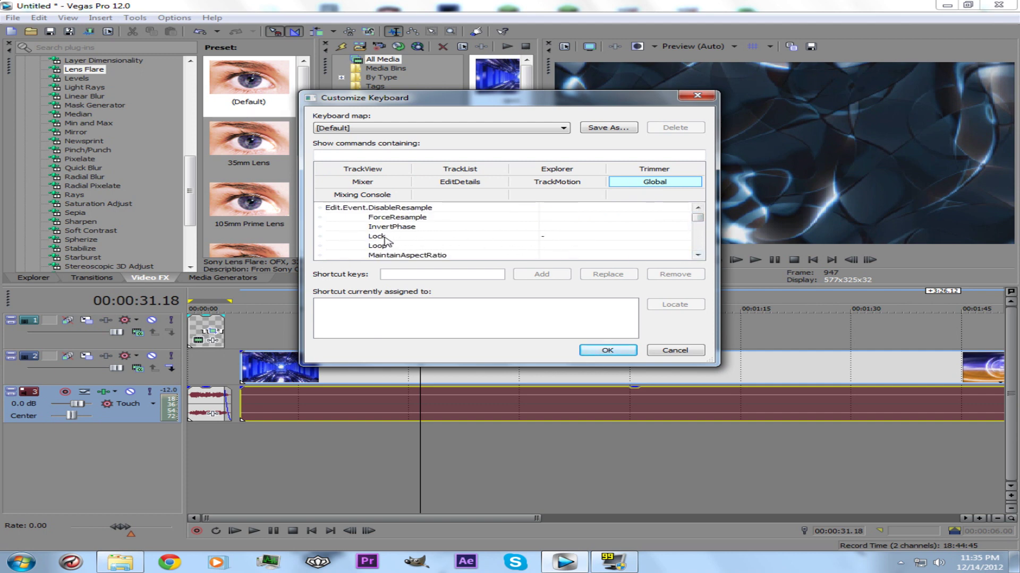
{"action": "left_click", "coordinate": [393, 237]}
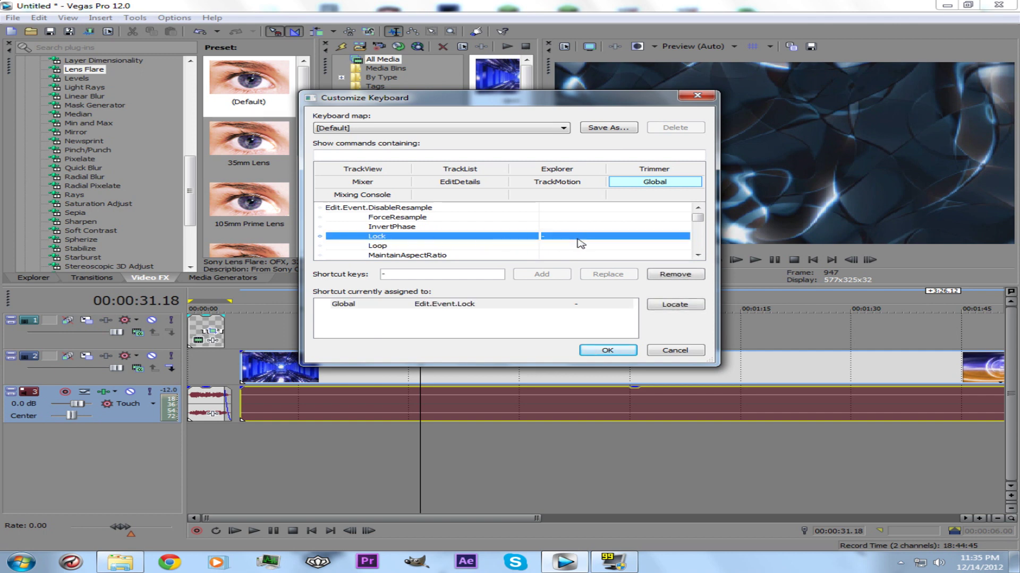
- Remove the shortcut from Edit.Event.Lock, assign - to the command again, and accept the keyboard settings
{"action": "left_click", "coordinate": [386, 274]}
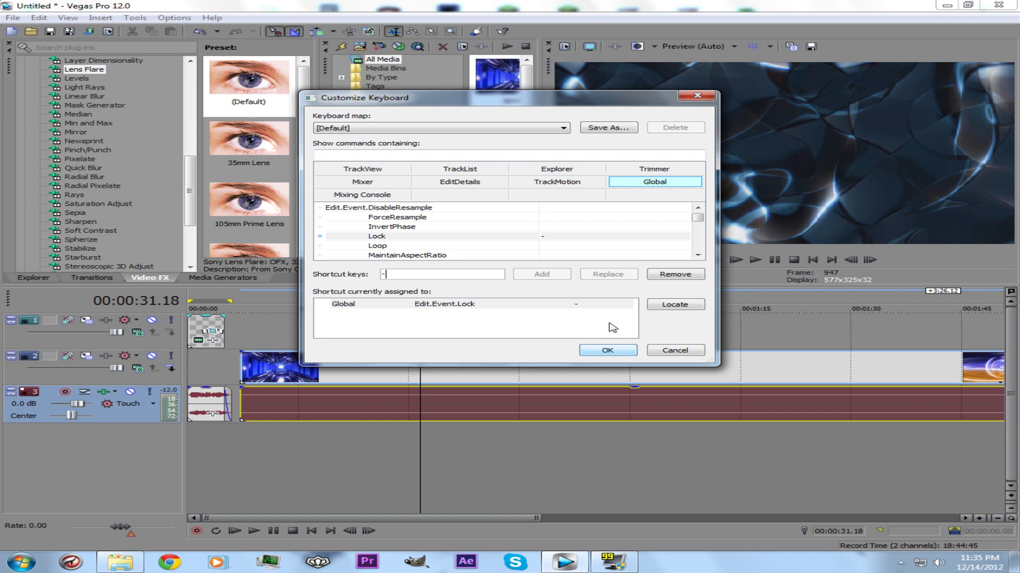
{"action": "left_click", "coordinate": [675, 274]}
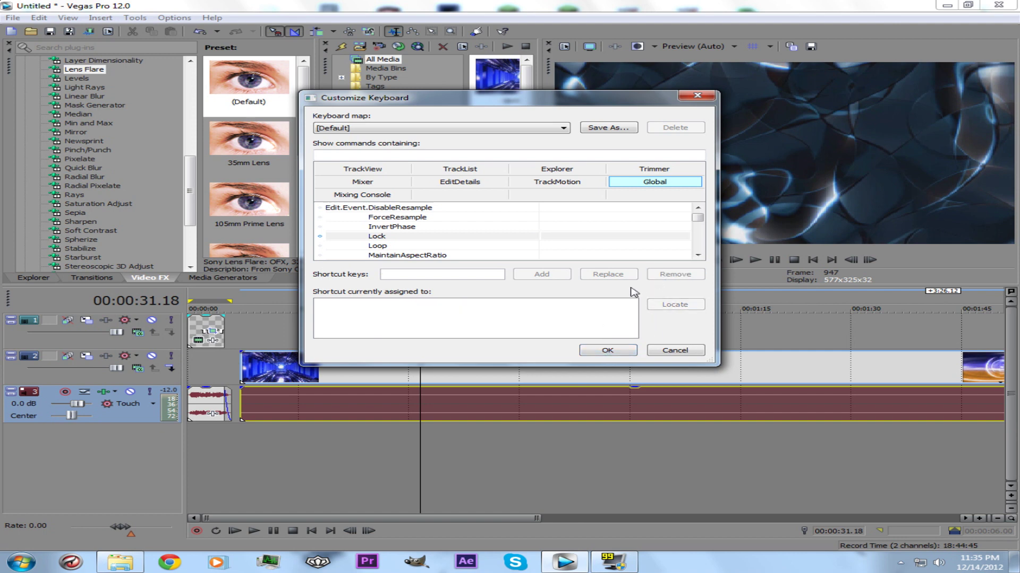
{"action": "left_click", "coordinate": [584, 242]}
{"action": "left_click", "coordinate": [425, 274]}
{"action": "left_click", "coordinate": [562, 275]}
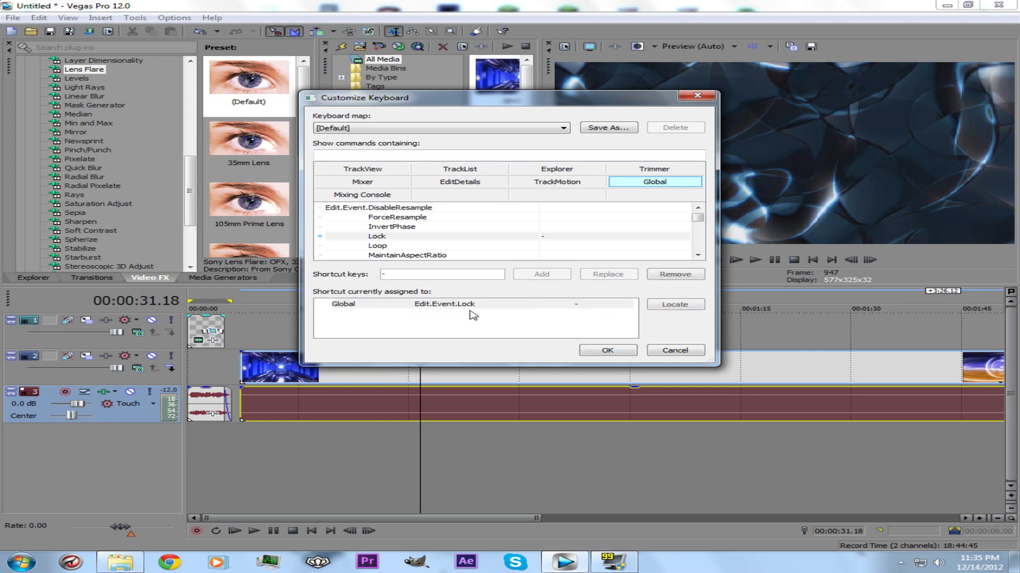
{"action": "left_click", "coordinate": [597, 352]}
- Lock the background video event on track 2 and delete its matching audio event from track 3
{"action": "left_click", "coordinate": [452, 405]}
{"action": "left_click", "coordinate": [491, 376]}
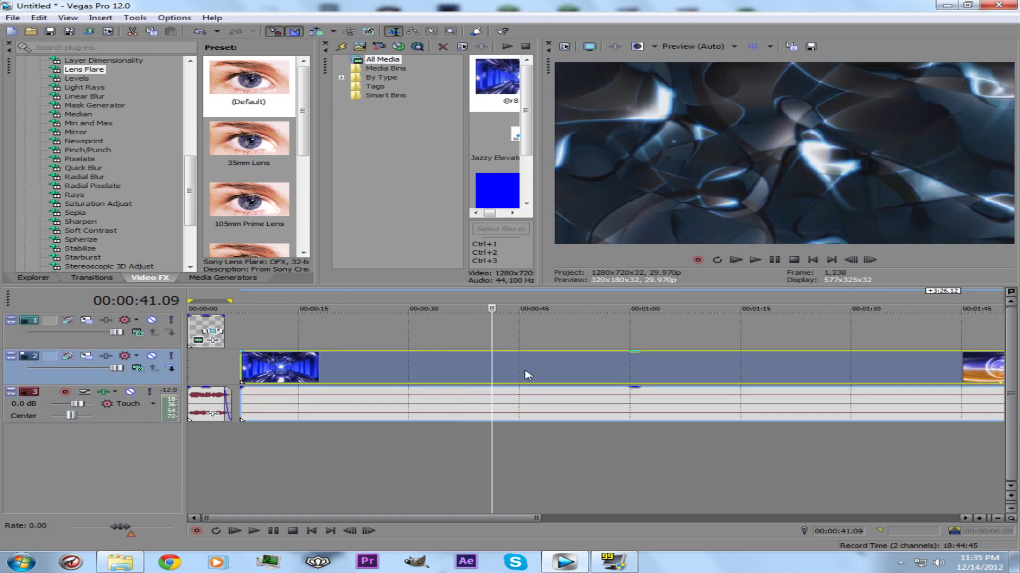
{"action": "left_click", "coordinate": [527, 376], "text": "ctrl"}
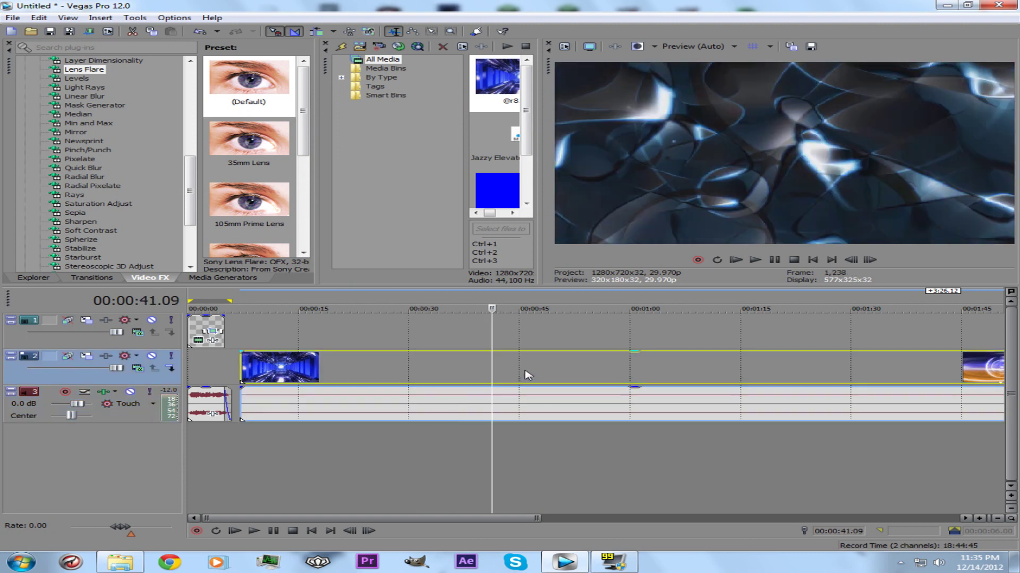
{"action": "right_click", "coordinate": [524, 408]}
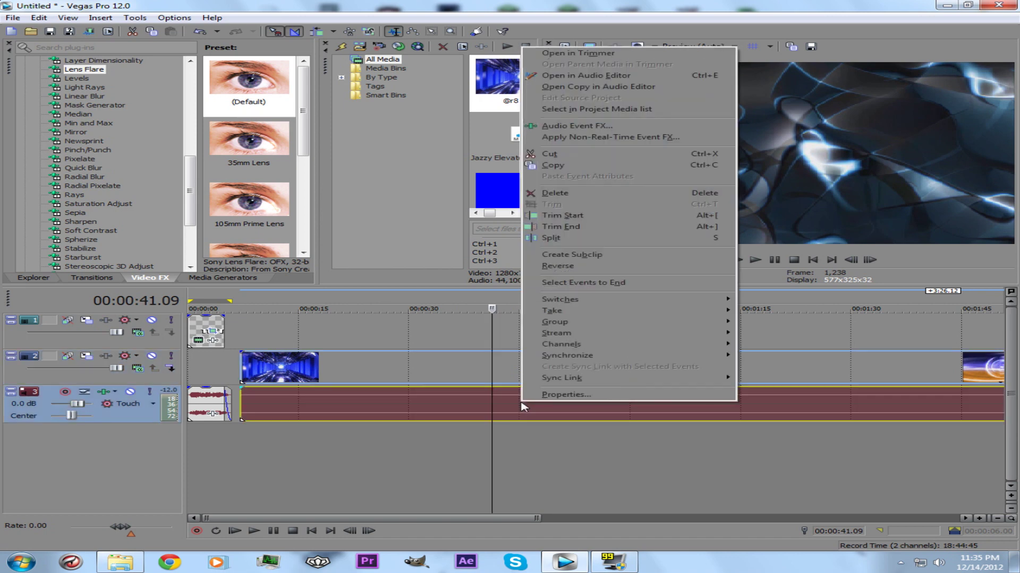
{"action": "left_click", "coordinate": [595, 193]}
- Unlock the background video event on track 2 and place the playhead at about 00:00:22.02
{"action": "scroll", "coordinate": [581, 409], "scroll_direction": "down", "scroll_amount": 3}
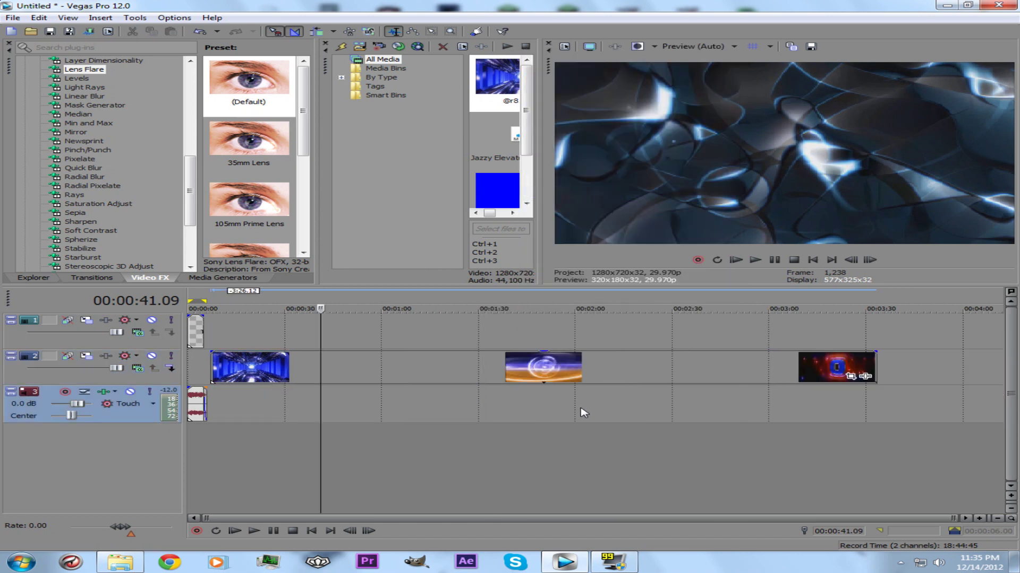
{"action": "scroll", "coordinate": [350, 404], "scroll_direction": "up", "scroll_amount": 2}
{"action": "left_click", "coordinate": [443, 380]}
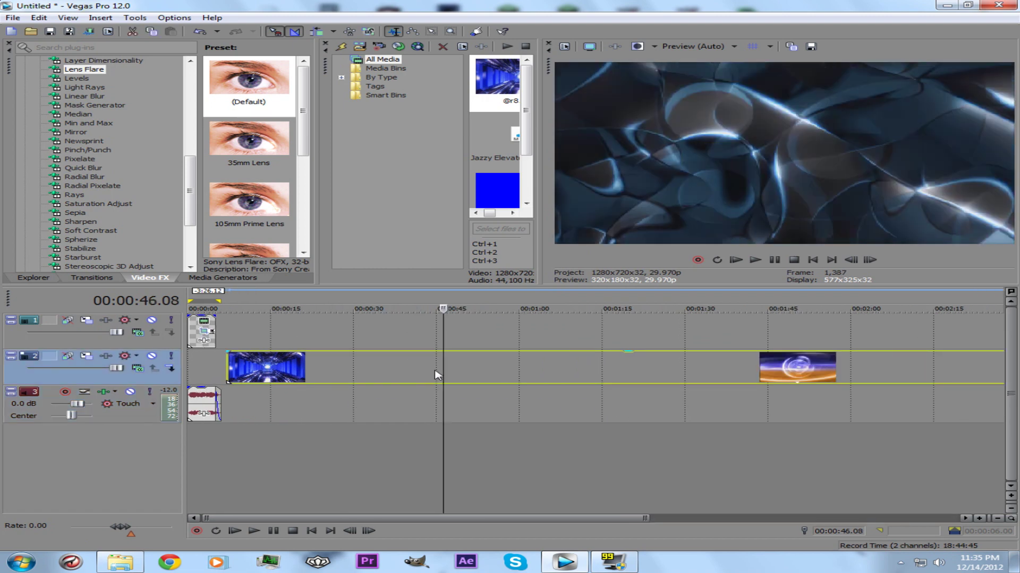
{"action": "left_click", "coordinate": [436, 375]}
{"action": "left_click", "coordinate": [372, 365]}
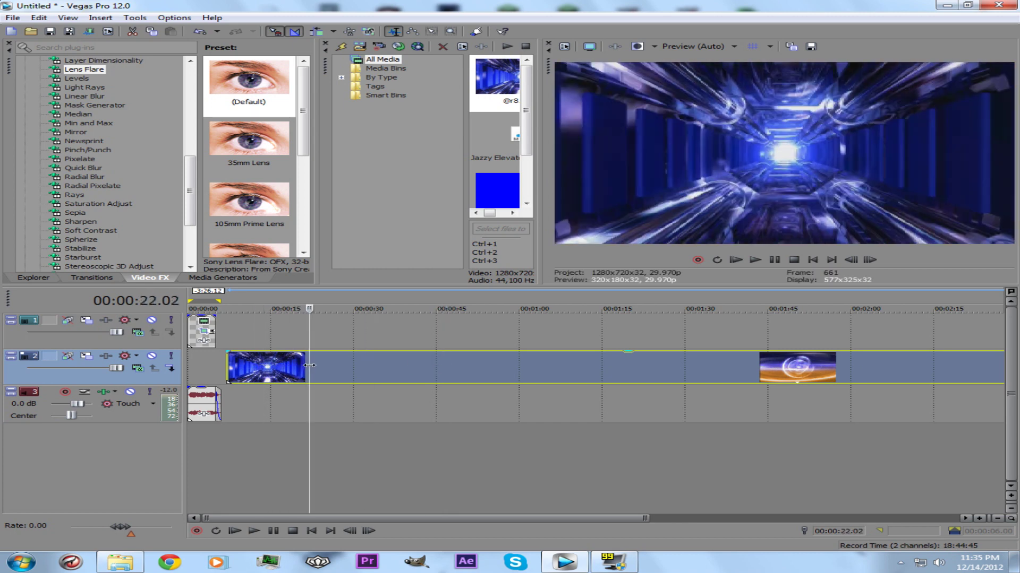
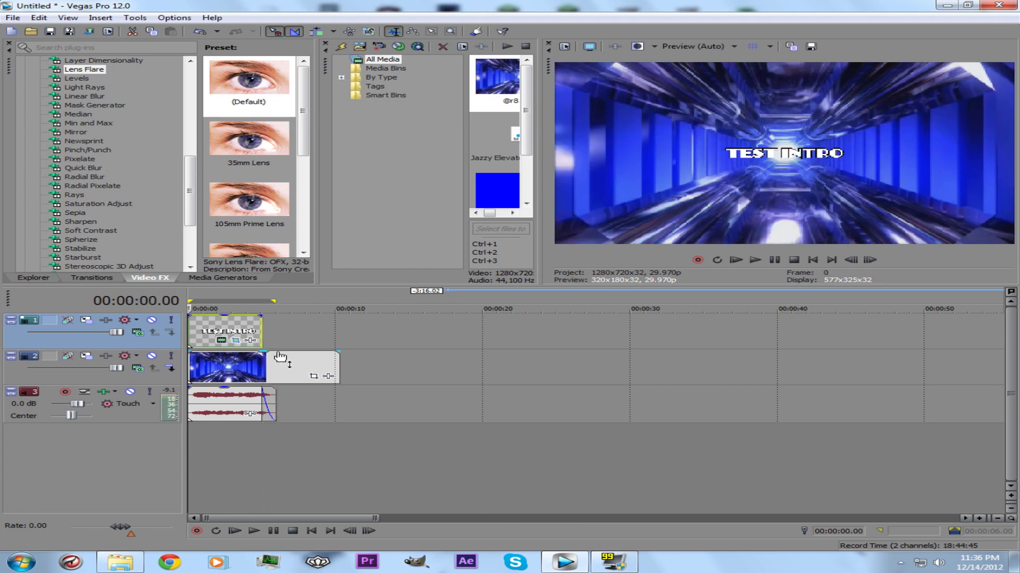
- Extend the title event to the end of the music and give it a fade-out of about one second
{"action": "left_click_drag", "start_coordinate": [261, 340], "coordinate": [261, 316]}
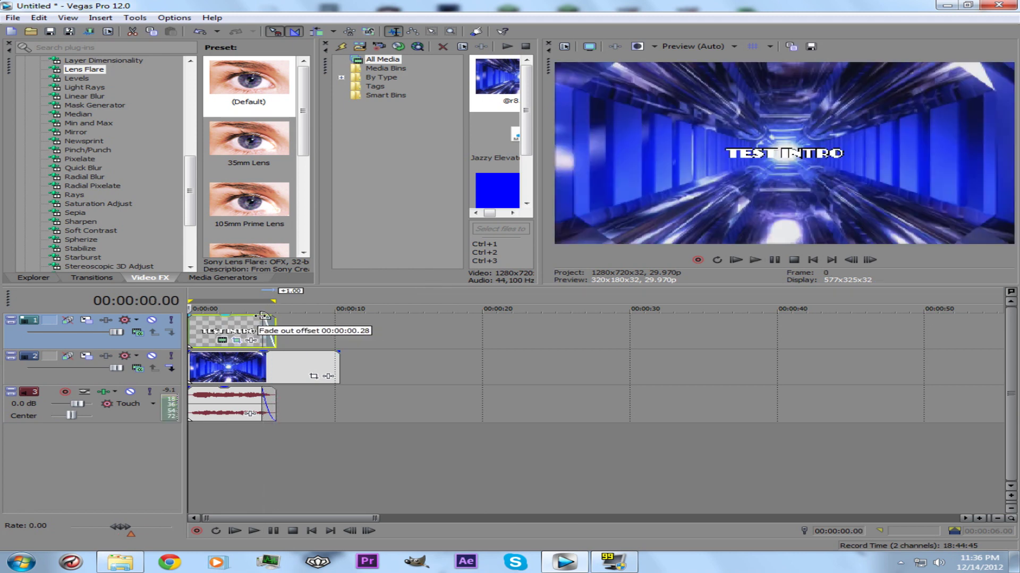
{"action": "left_click", "coordinate": [262, 399]}
{"action": "scroll", "coordinate": [272, 402], "scroll_direction": "up", "scroll_amount": 6}
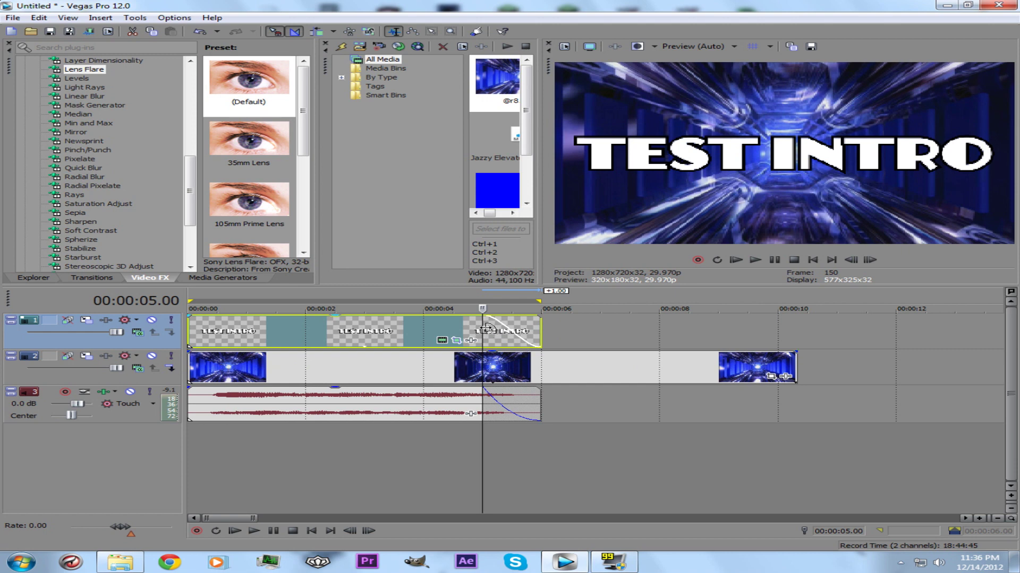
{"action": "left_click_drag", "start_coordinate": [484, 325], "coordinate": [489, 327]}
- Set the title's fade-out type to the third curve, which drops quickly at first, and return to the project start
{"action": "right_click", "coordinate": [506, 330]}
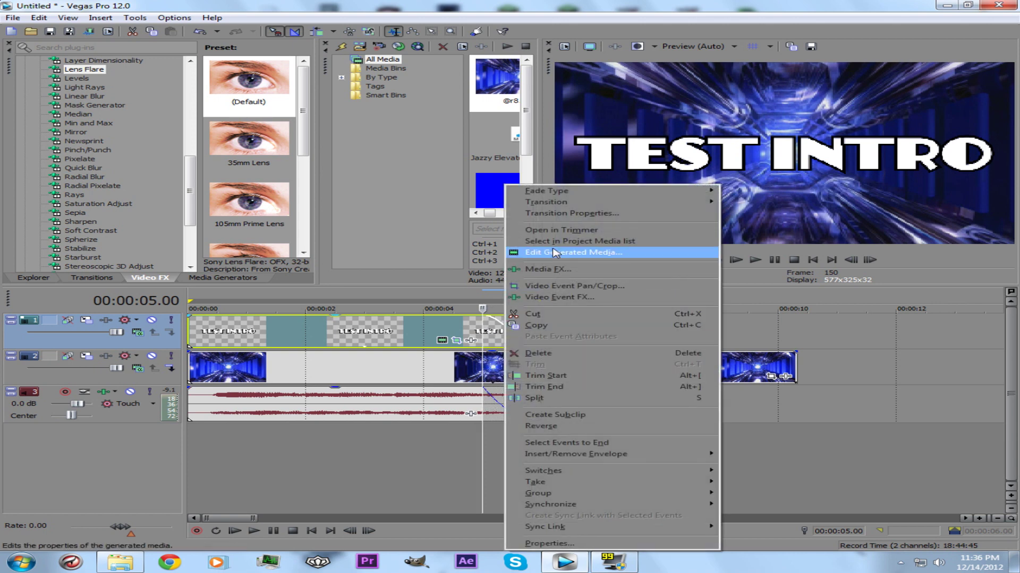
{"action": "mouse_move", "coordinate": [601, 197]}
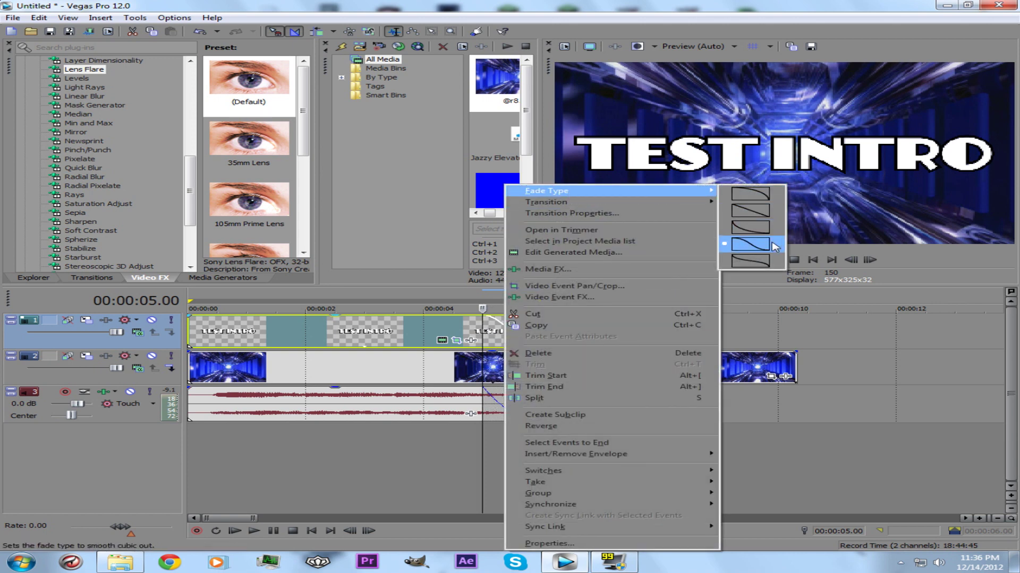
{"action": "left_click", "coordinate": [754, 245]}
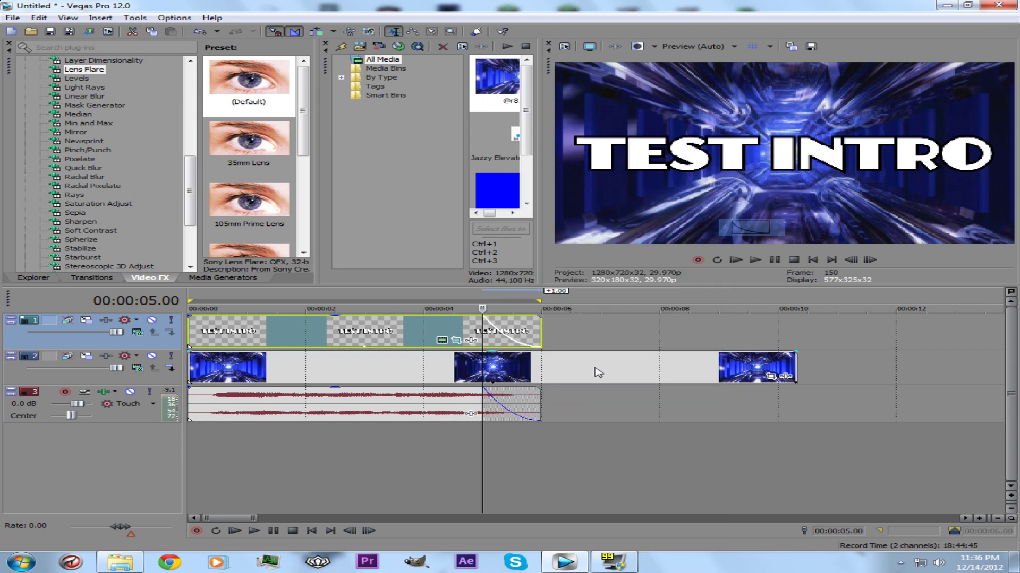
{"action": "key", "text": "space"}
{"action": "key", "text": "space"}
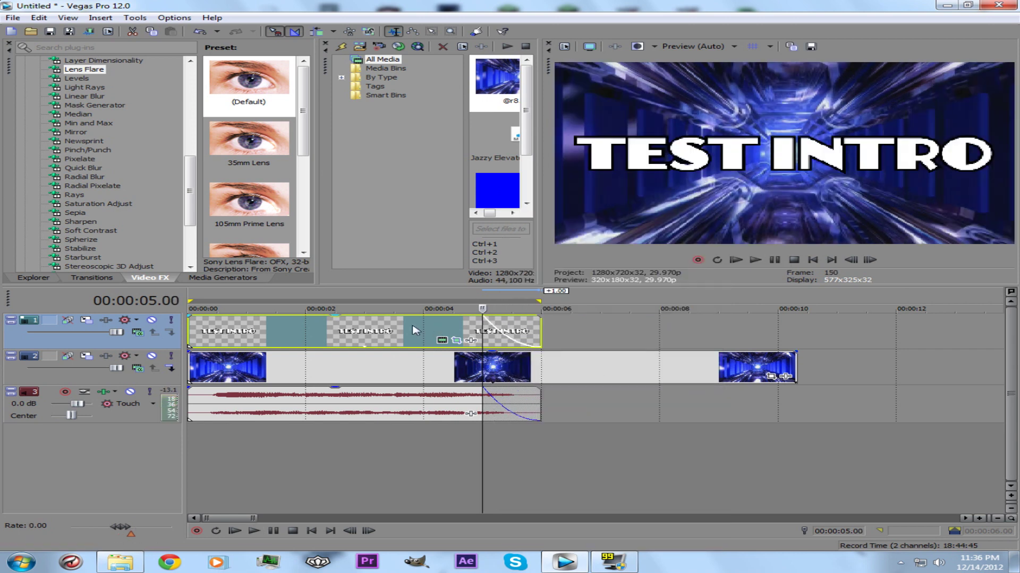
{"action": "key", "text": "Home"}
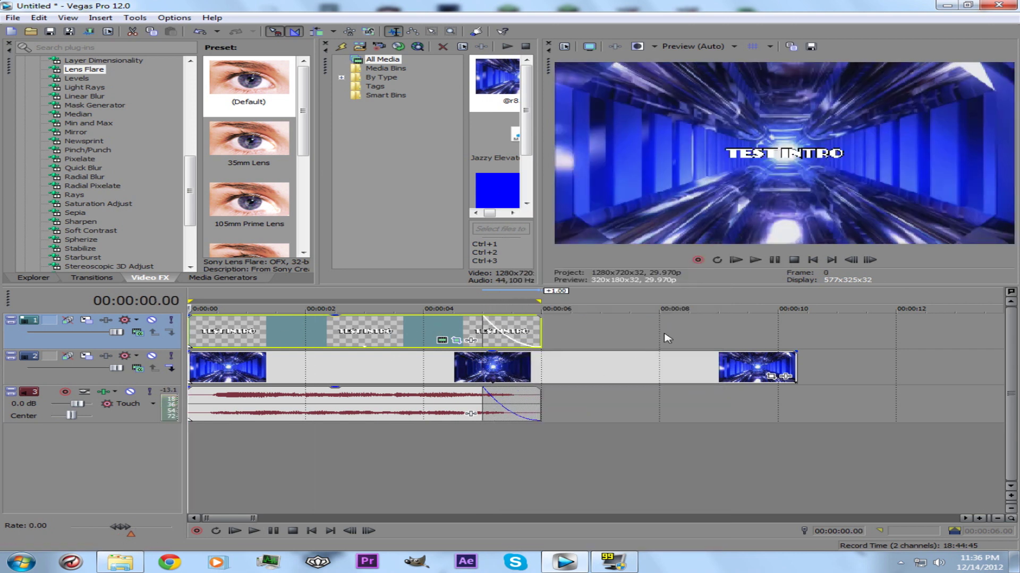
- Trim the end of the background video on track 2 to match the title and music at about 6 seconds
{"action": "scroll", "coordinate": [578, 362], "scroll_direction": "down", "scroll_amount": 1}
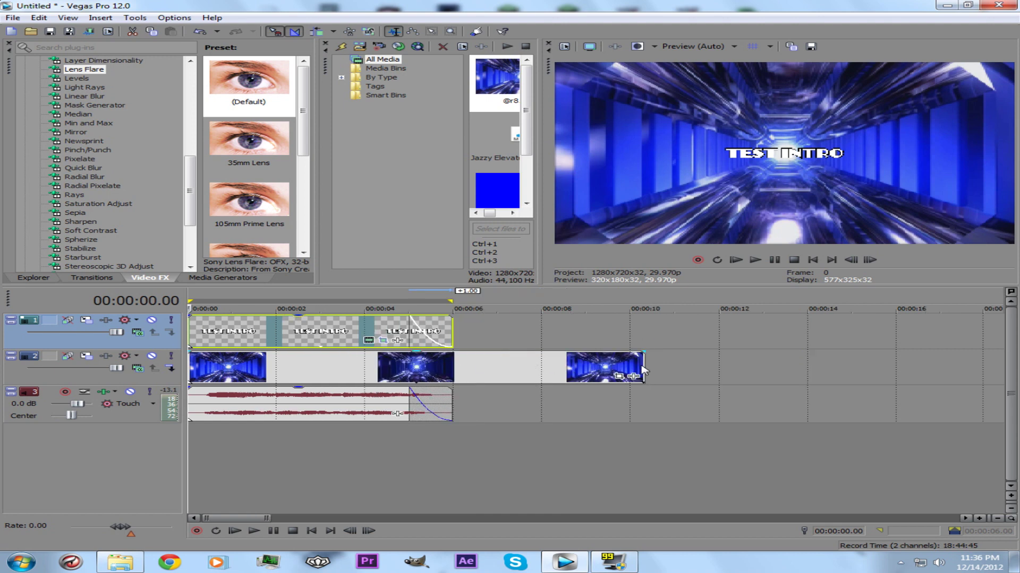
{"action": "left_click_drag", "start_coordinate": [643, 369], "coordinate": [452, 369]}
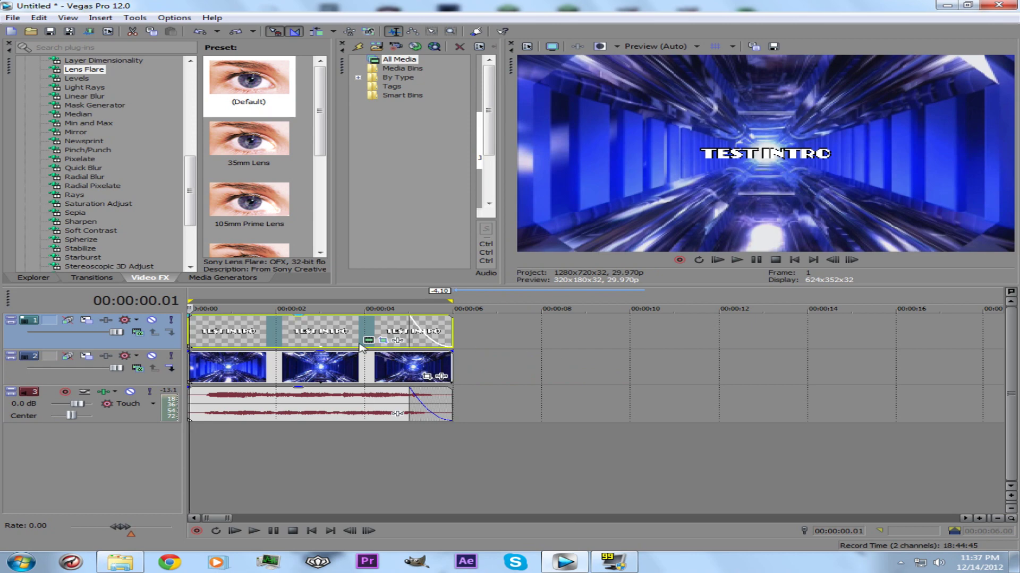
{"action": "left_click", "coordinate": [260, 328]}
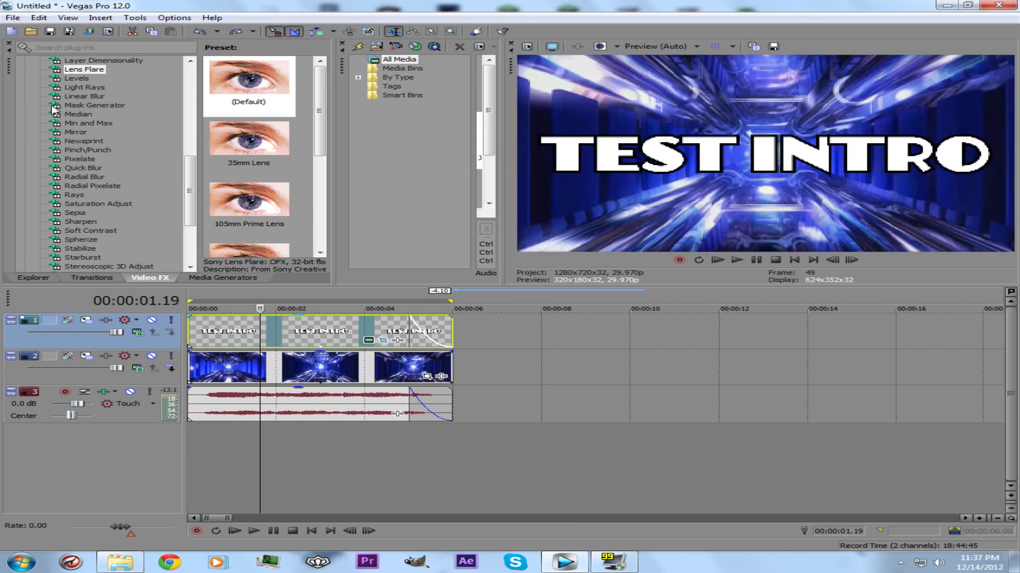
- Save the project as Test intro.veg in the Sony Vegas folder
{"action": "left_click", "coordinate": [13, 17]}
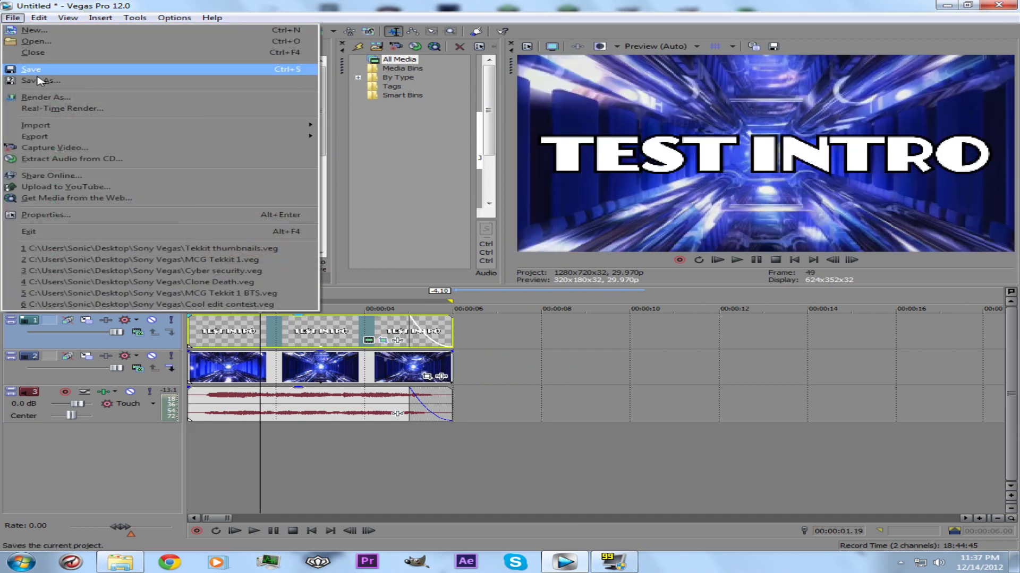
{"action": "left_click", "coordinate": [39, 80]}
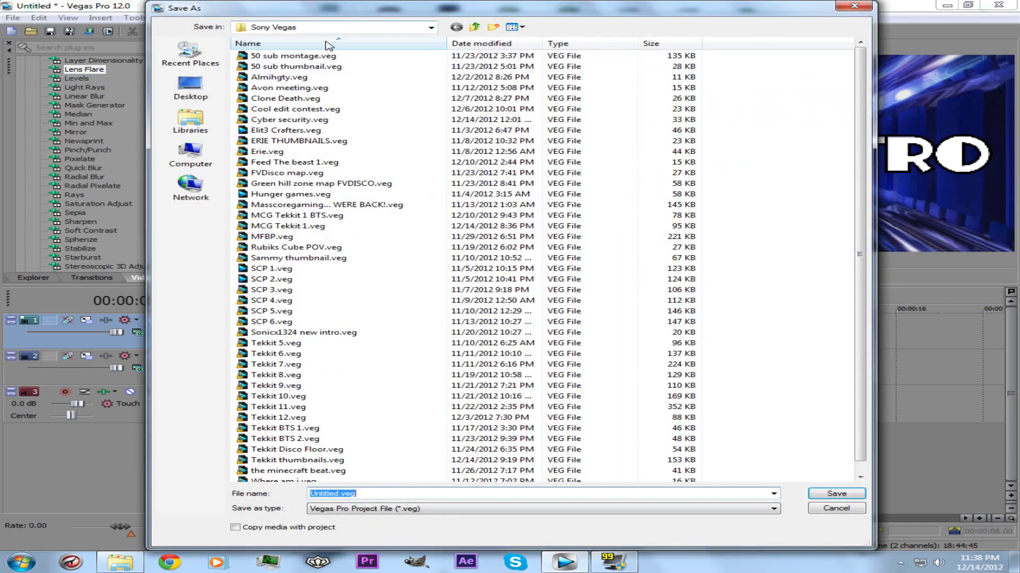
{"action": "left_click", "coordinate": [425, 28]}
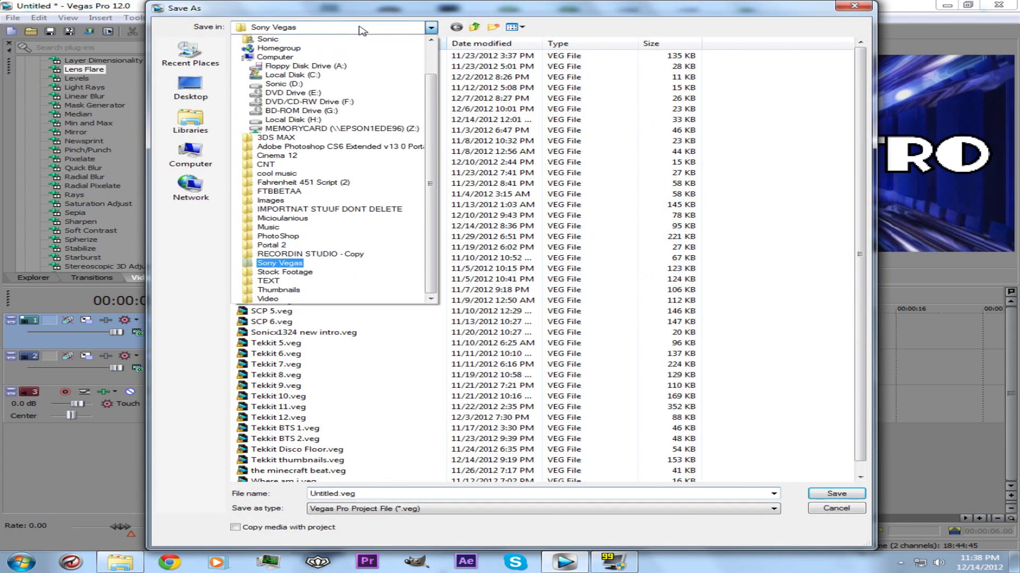
{"action": "left_click", "coordinate": [419, 30]}
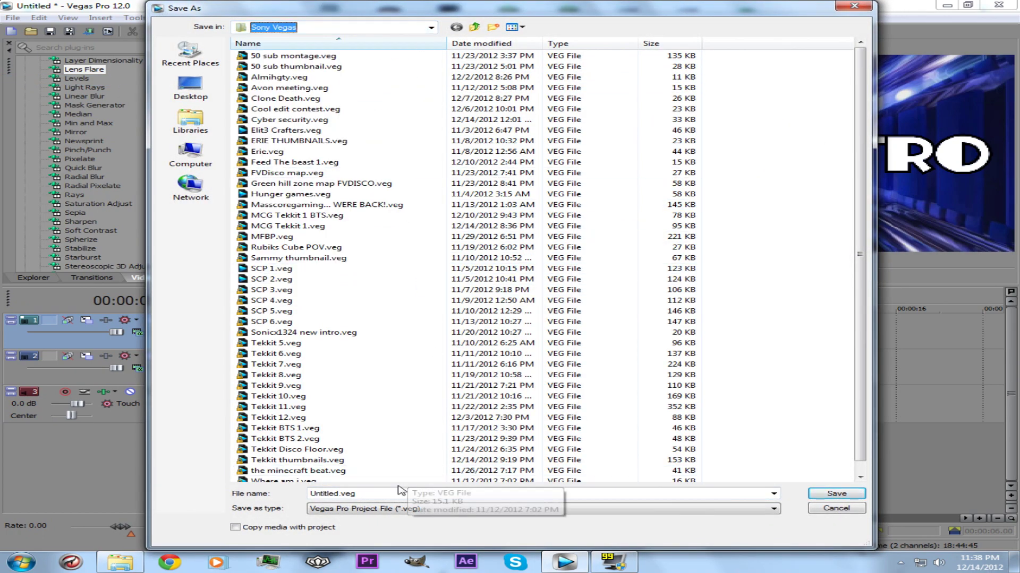
{"action": "key", "text": "Tab"}
{"action": "left_click", "coordinate": [320, 494]}
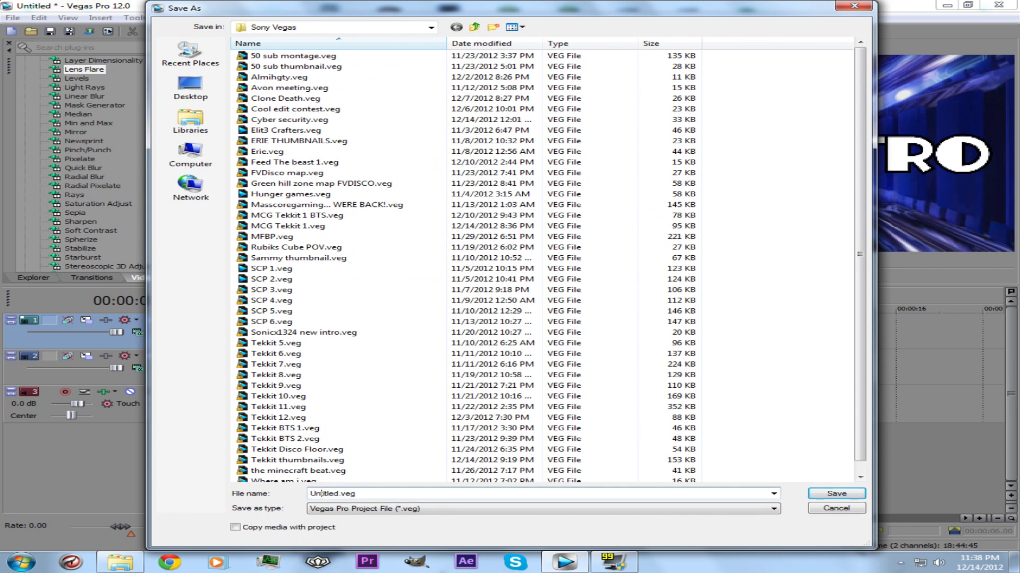
{"action": "type", "text": "Test intro"}
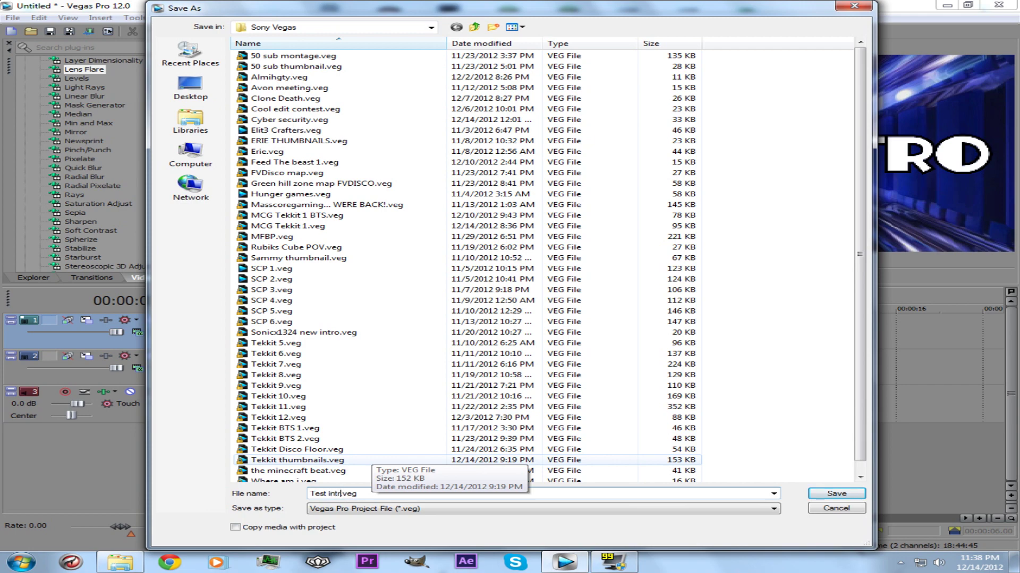
{"action": "left_click", "coordinate": [844, 494]}
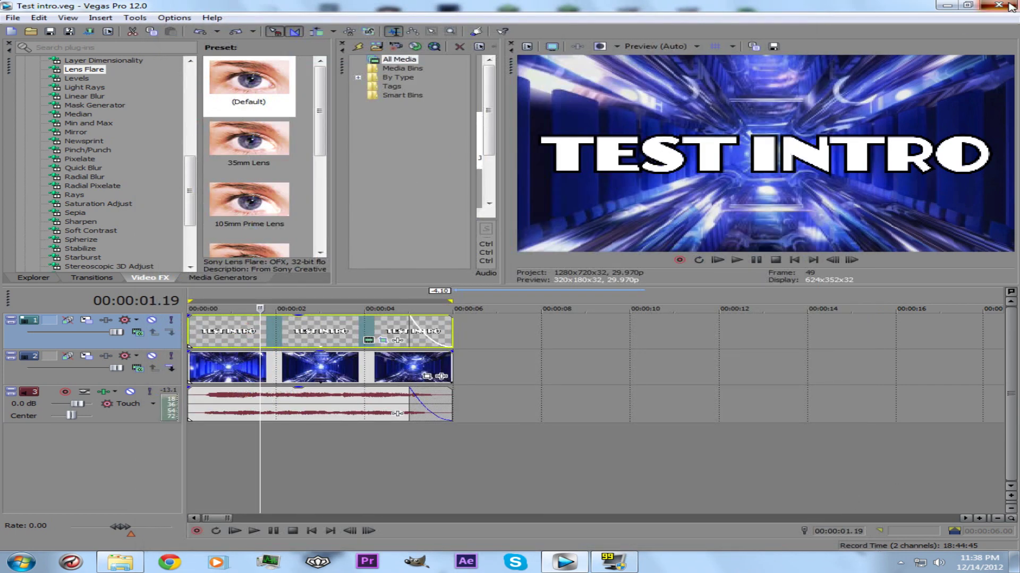
- Switch to the desktop and locate the saved Test intro.veg project in the Sony Vegas folder
{"action": "left_click", "coordinate": [947, 5]}
{"action": "left_click", "coordinate": [799, 53]}
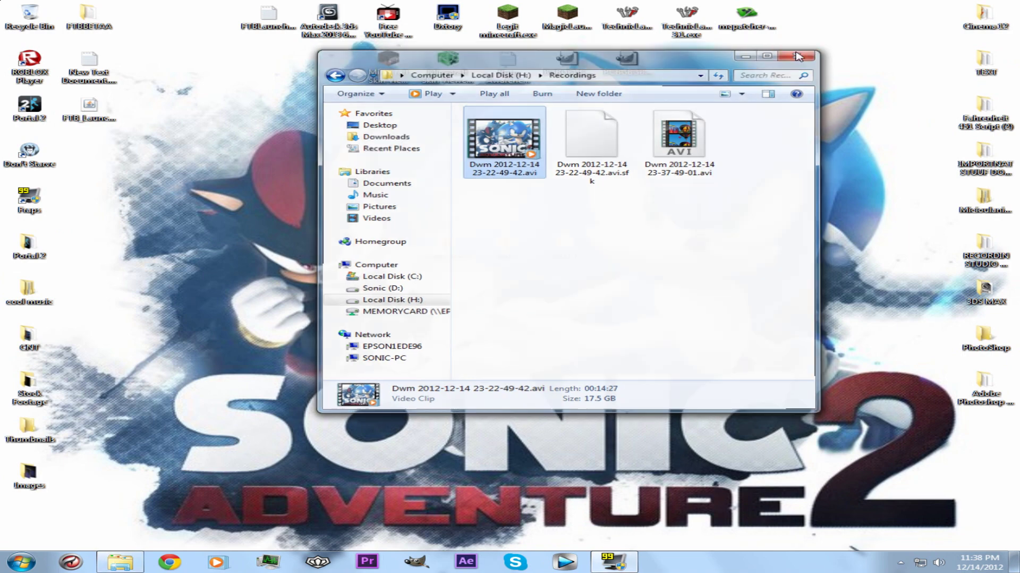
{"action": "double_click", "coordinate": [505, 246]}
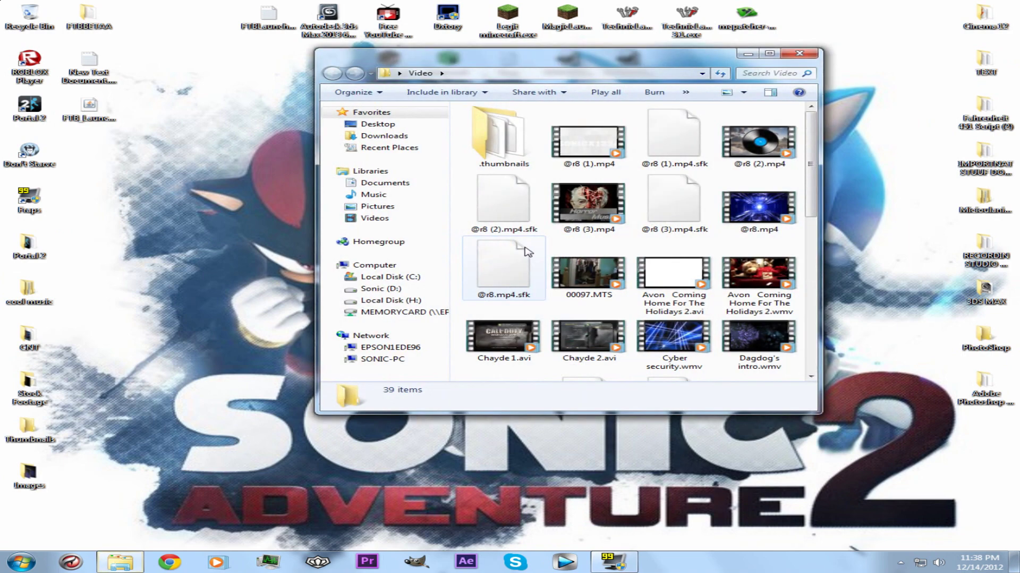
{"action": "key", "text": "super+d"}
{"action": "double_click", "coordinate": [445, 246]}
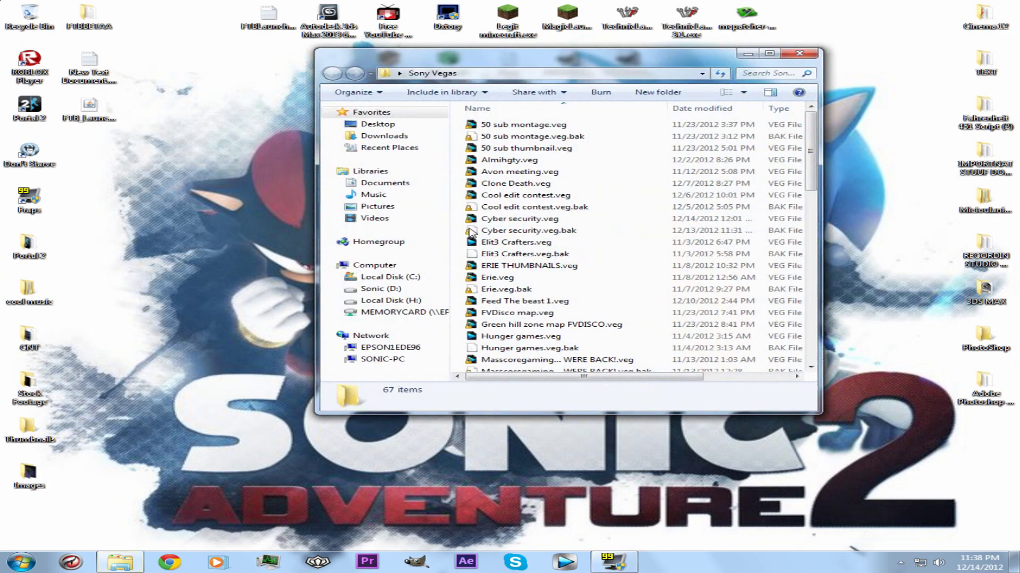
{"action": "left_click", "coordinate": [500, 207]}
{"action": "scroll", "coordinate": [501, 251], "scroll_direction": "down", "scroll_amount": 2}
{"action": "scroll", "coordinate": [500, 249], "scroll_direction": "down", "scroll_amount": 15}
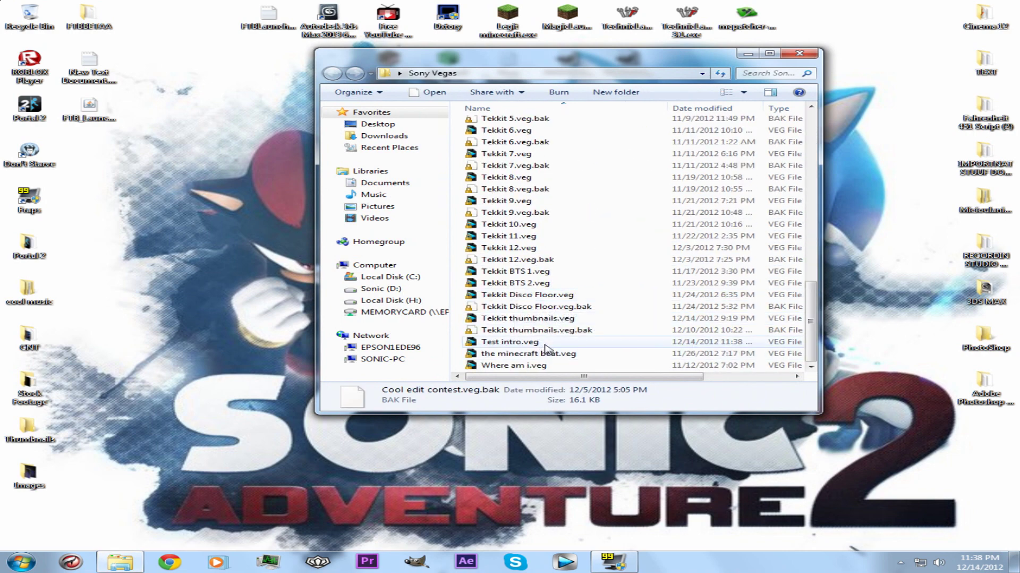
- Reopen the Test intro.veg project from the Sony Vegas folder and close the folder window
{"action": "double_click", "coordinate": [545, 346]}
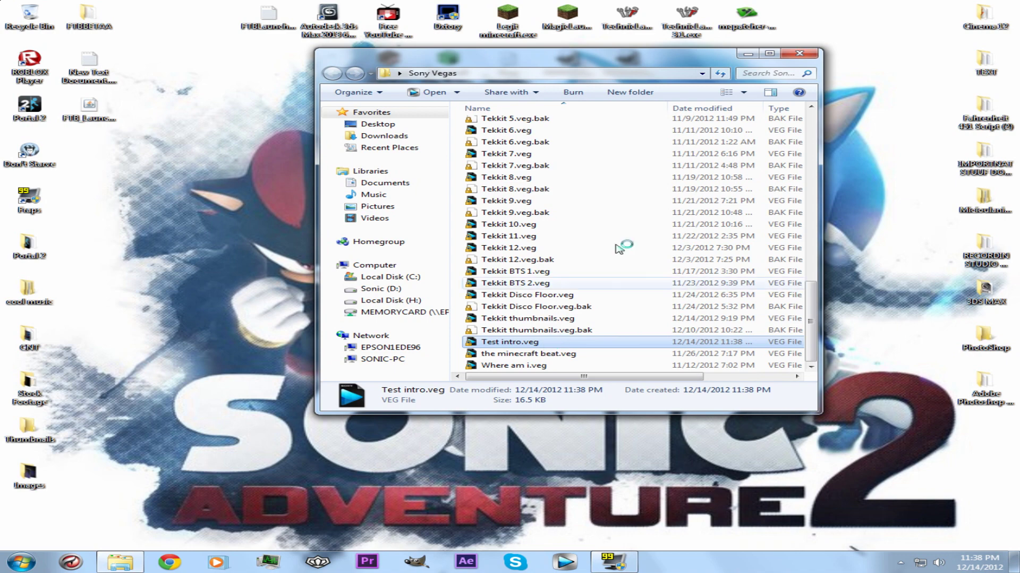
{"action": "left_click", "coordinate": [799, 53]}
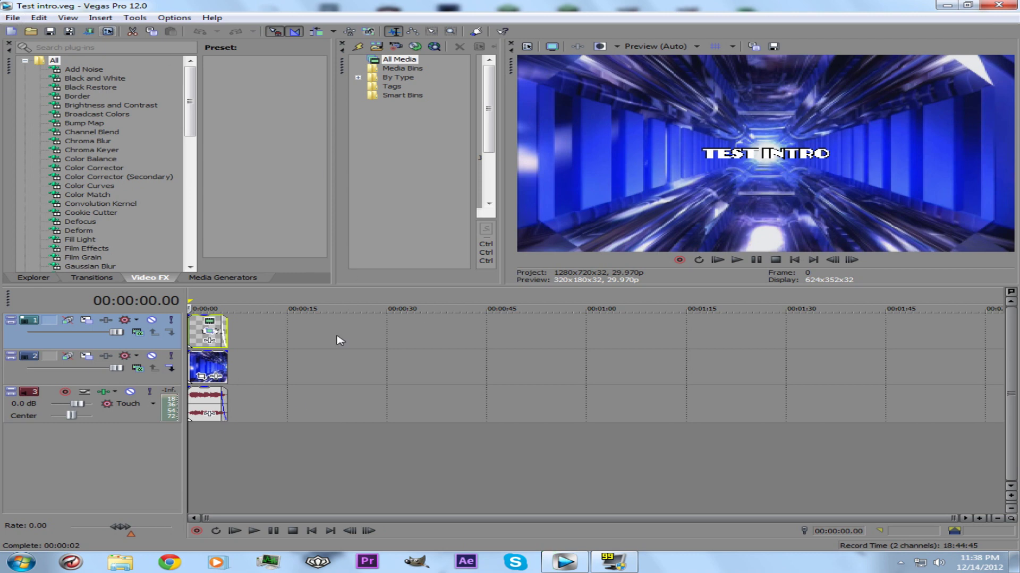
{"action": "scroll", "coordinate": [351, 355], "scroll_direction": "up", "scroll_amount": 4}
{"action": "scroll", "coordinate": [356, 360], "scroll_direction": "up", "scroll_amount": 1}
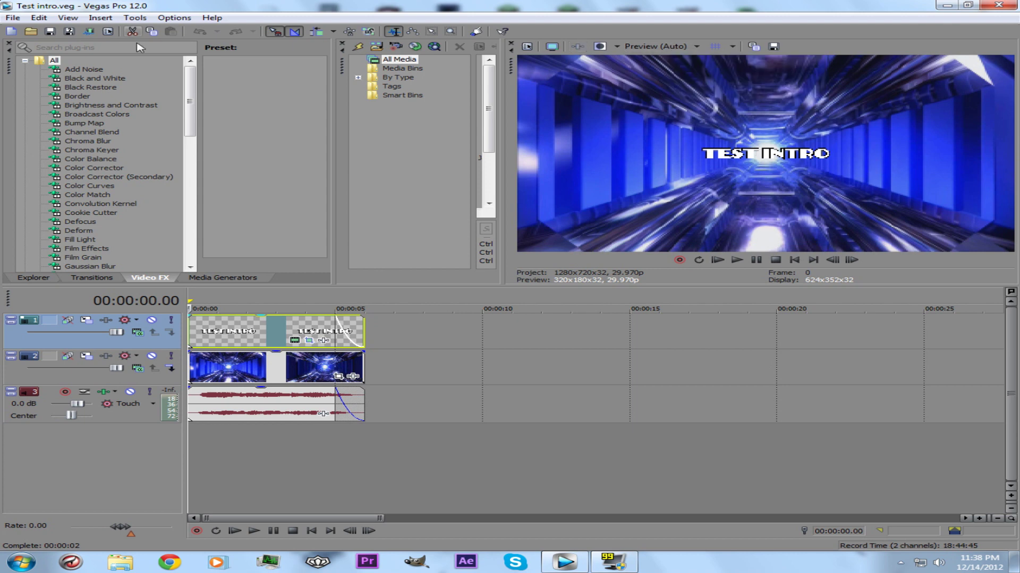
{"action": "left_click", "coordinate": [12, 19]}
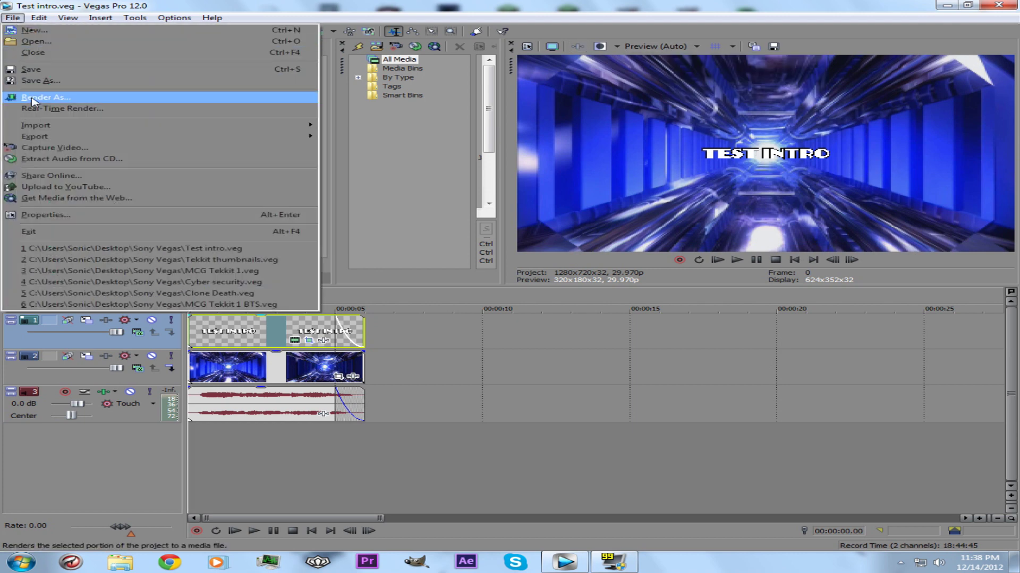
{"action": "left_click", "coordinate": [111, 98]}
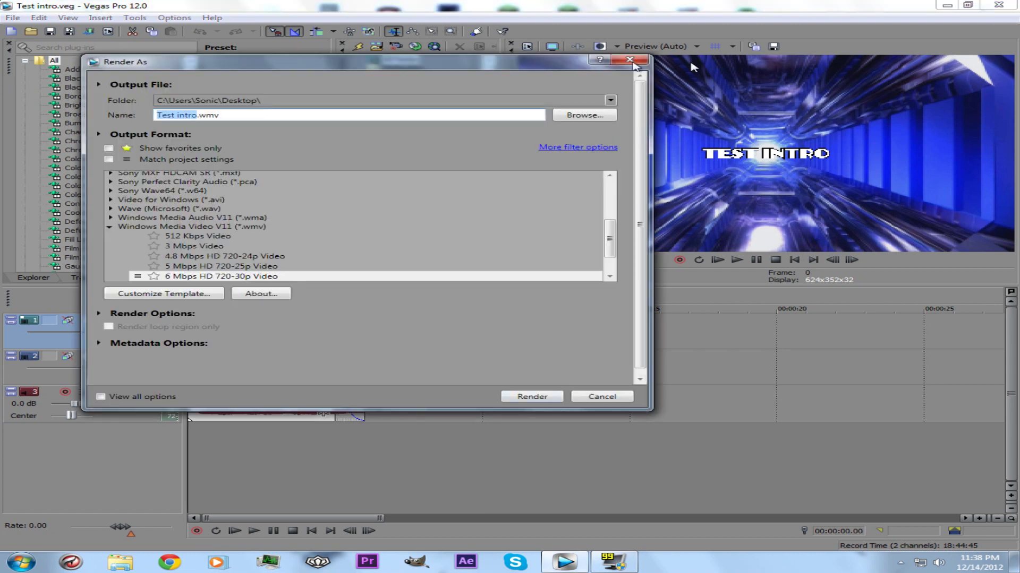
{"action": "left_click_drag", "start_coordinate": [538, 63], "coordinate": [918, 64]}
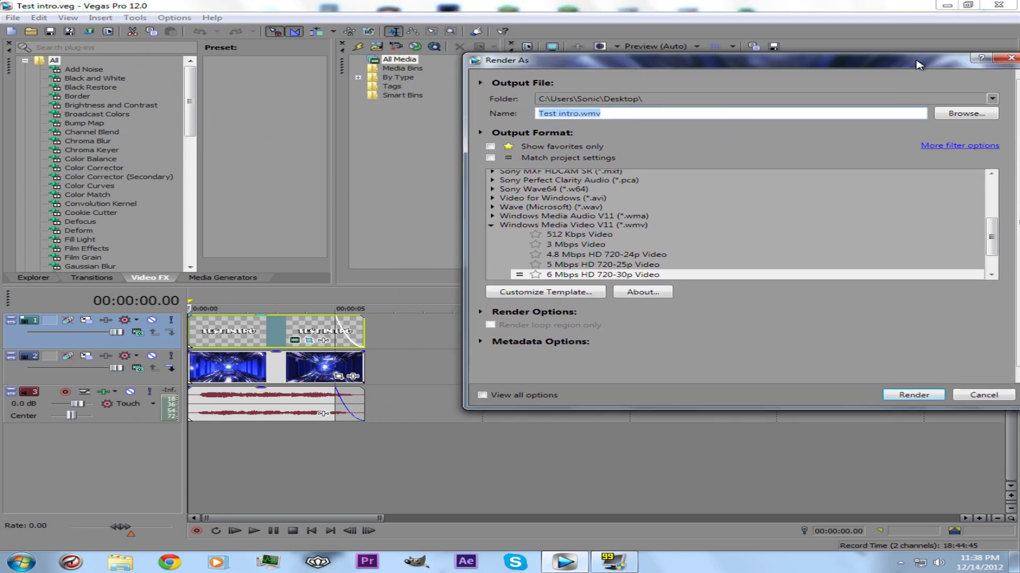
{"action": "left_click", "coordinate": [980, 397]}
- Add a fade-out to the end of the background video on track 2, starting at about 5 seconds
{"action": "left_click", "coordinate": [336, 338]}
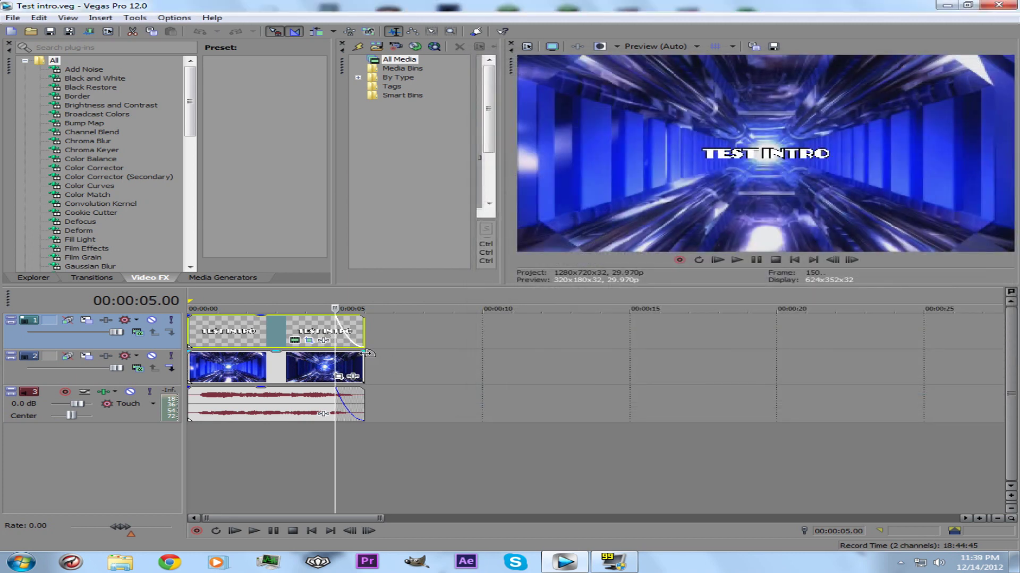
{"action": "left_click_drag", "start_coordinate": [342, 351], "coordinate": [340, 351]}
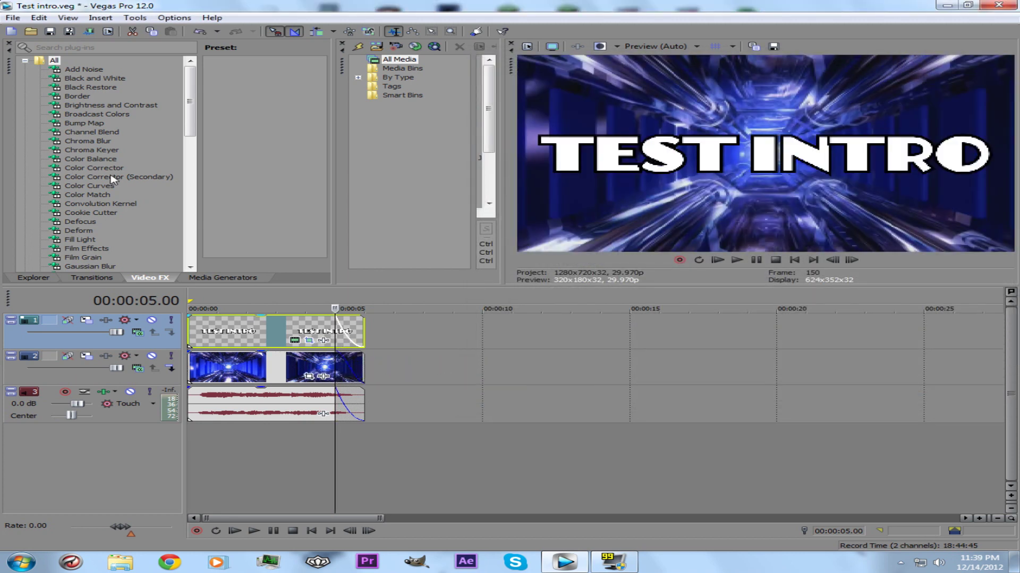
- Compare the 8 Mbps HD 1080-30p and 6 Mbps HD 720-30p Windows Media Video render templates without rendering
{"action": "left_click", "coordinate": [13, 17]}
{"action": "left_click", "coordinate": [32, 98]}
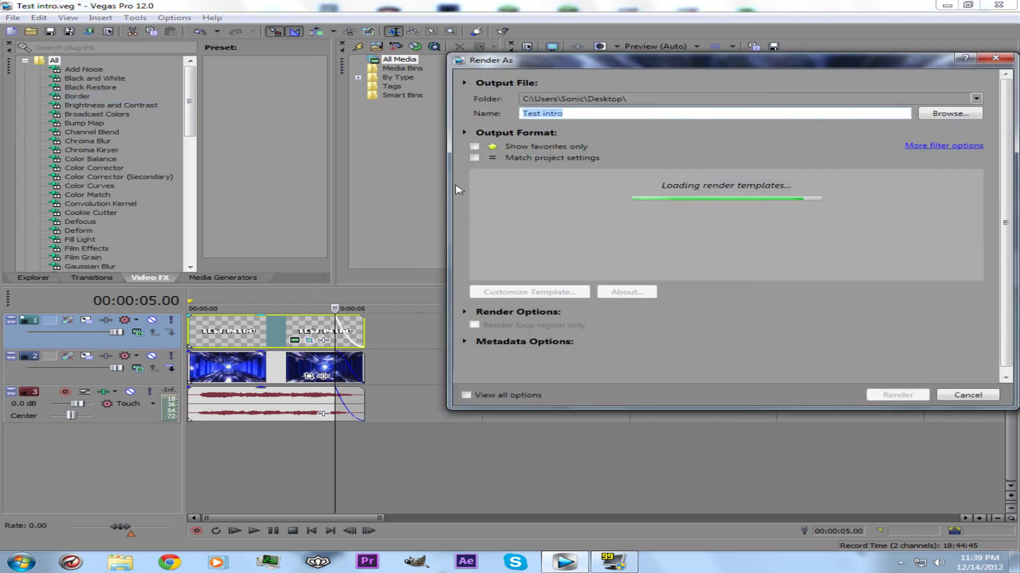
{"action": "left_click", "coordinate": [605, 275]}
{"action": "scroll", "coordinate": [616, 272], "scroll_direction": "down", "scroll_amount": 2}
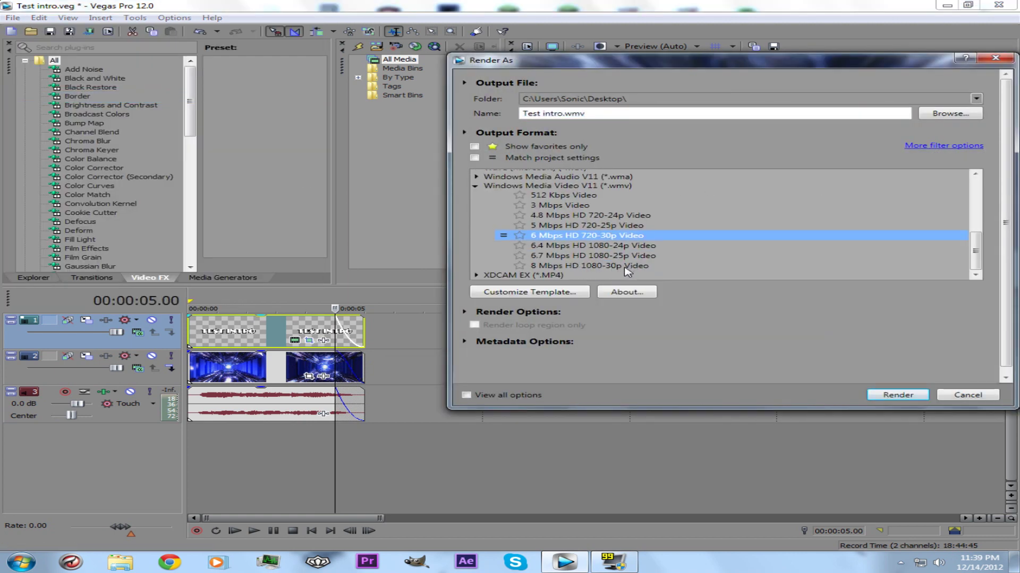
{"action": "left_click", "coordinate": [618, 266]}
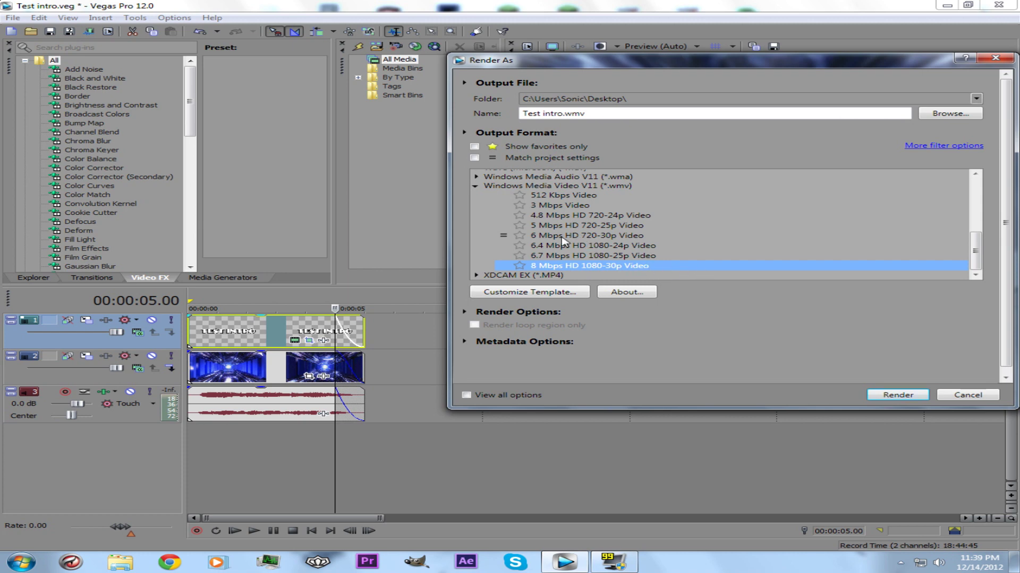
{"action": "left_click", "coordinate": [618, 236]}
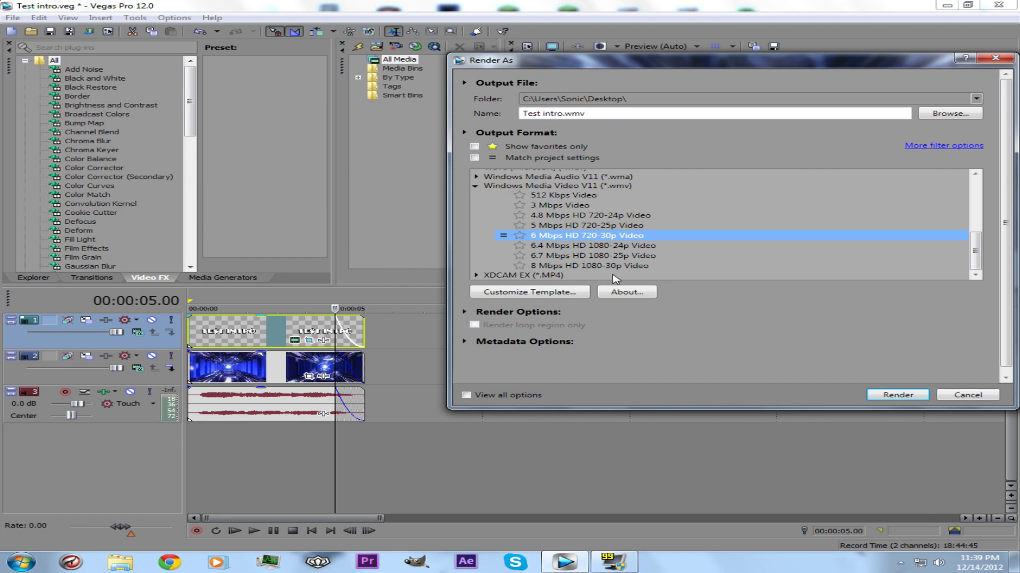
{"action": "left_click", "coordinate": [502, 329]}
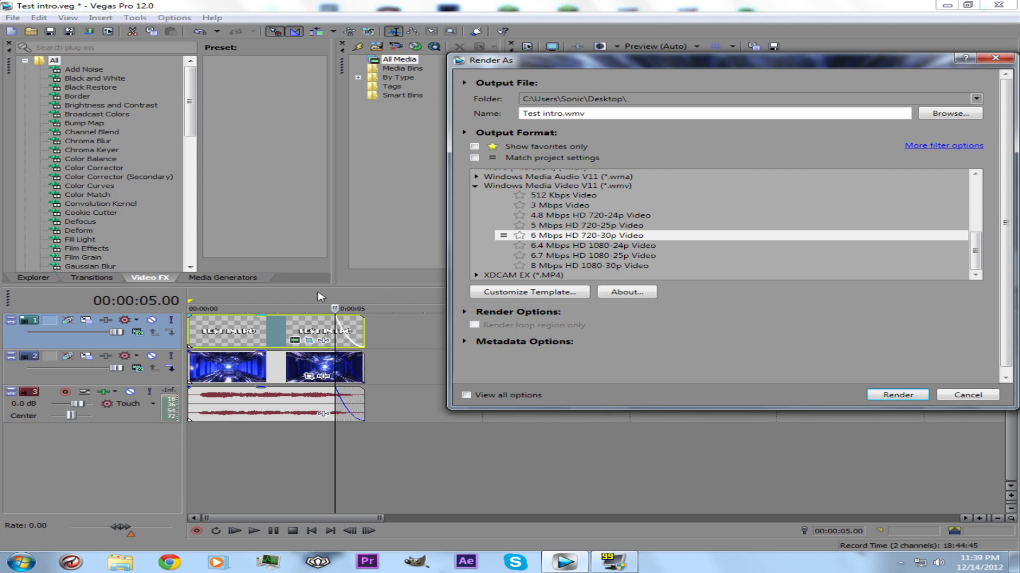
{"action": "left_click", "coordinate": [967, 395]}
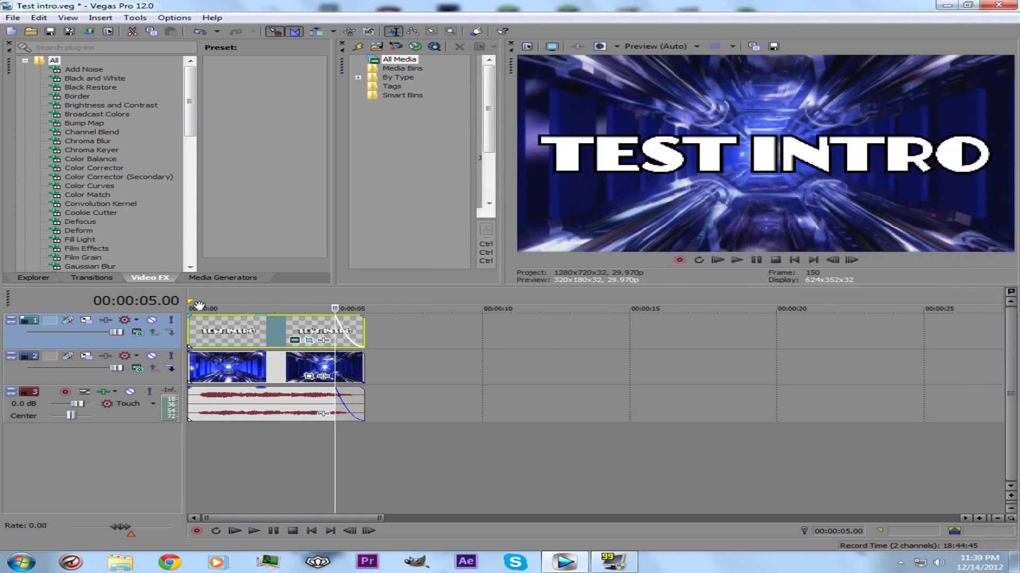
- Mark a loop region over the last part of the intro, from 00:00:03.28 to 00:00:06.00
{"action": "left_click_drag", "start_coordinate": [202, 300], "coordinate": [302, 299]}
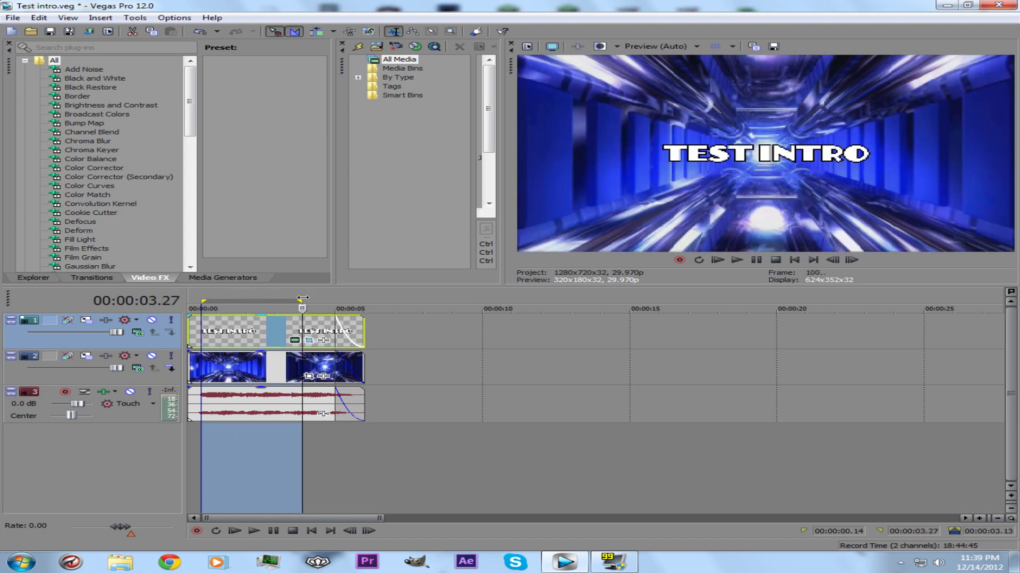
{"action": "left_click_drag", "start_coordinate": [366, 301], "coordinate": [304, 299]}
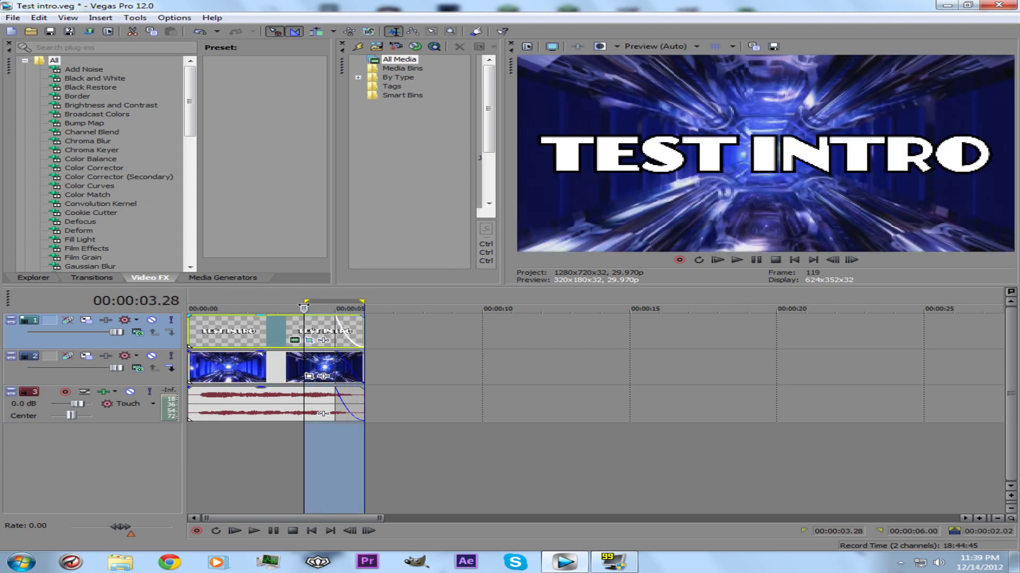
{"action": "left_click", "coordinate": [305, 332]}
{"action": "left_click", "coordinate": [365, 330]}
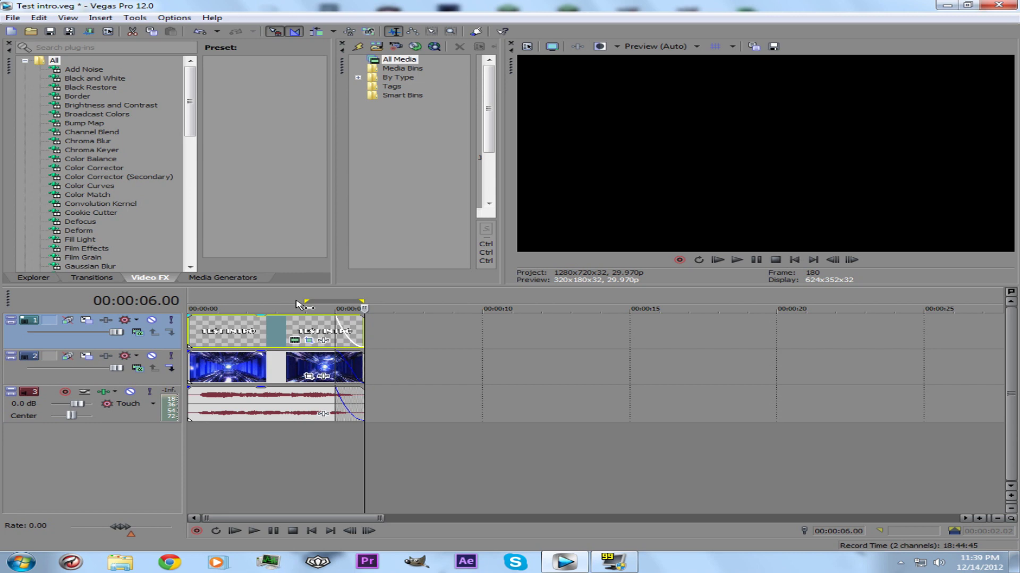
- Briefly play back the middle of the intro on the timeline and stop
{"action": "left_click", "coordinate": [244, 340]}
{"action": "key", "text": "space"}
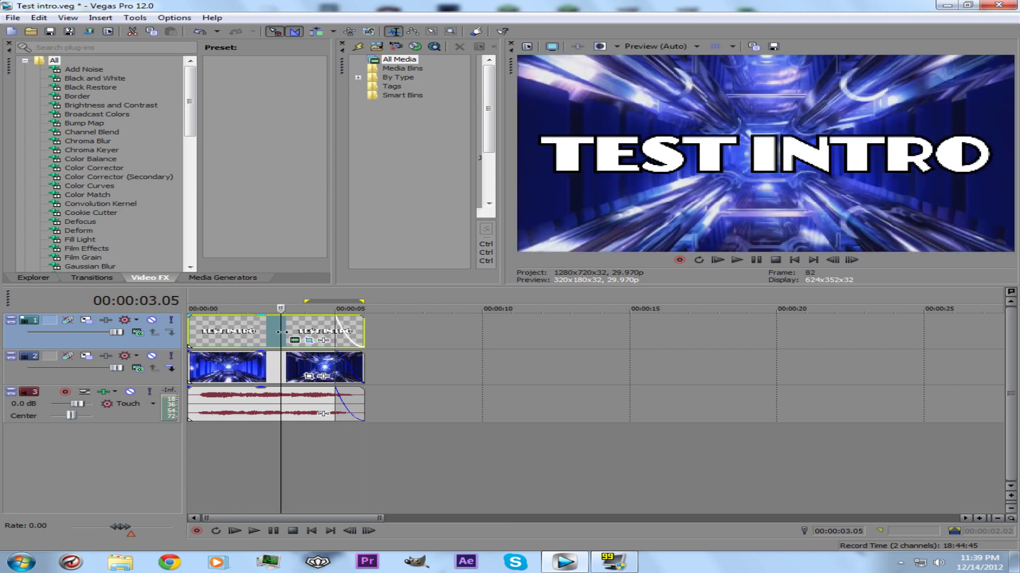
{"action": "key", "text": "space"}
- Render the whole project to the Desktop as Test intro.wmv with the 6 Mbps HD 720-30p Video template
{"action": "left_click", "coordinate": [12, 17]}
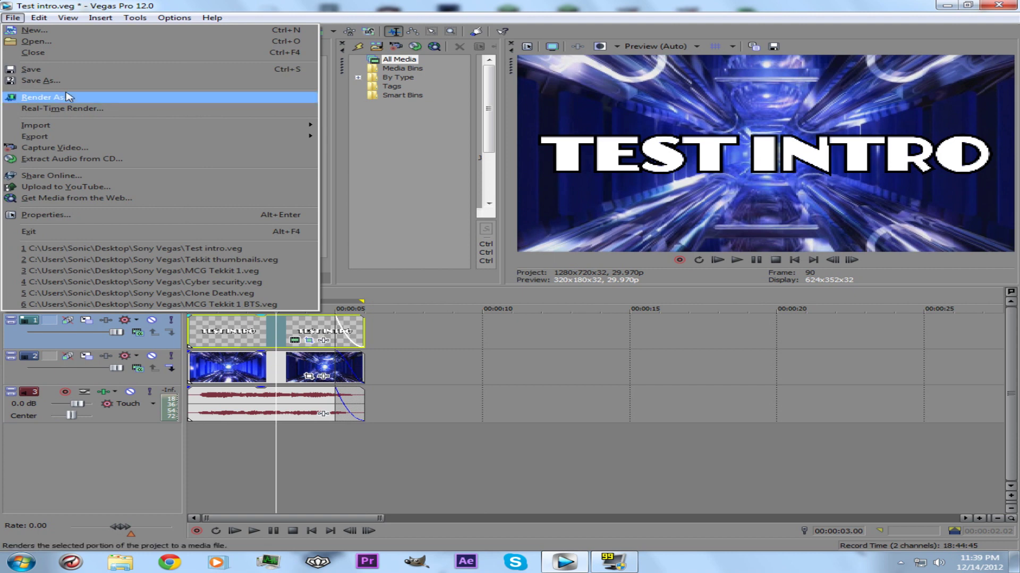
{"action": "left_click", "coordinate": [37, 98]}
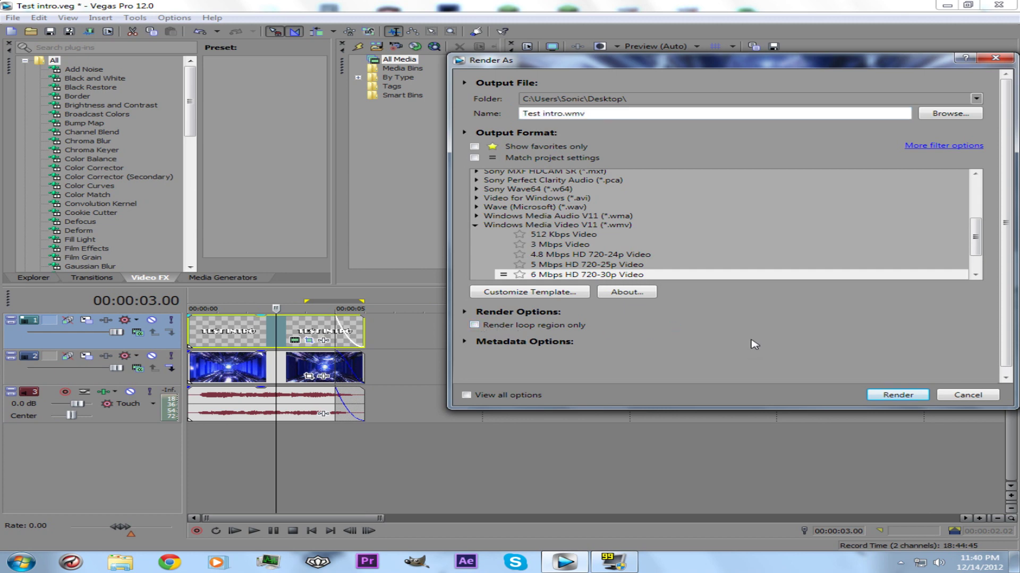
{"action": "left_click", "coordinate": [890, 396]}
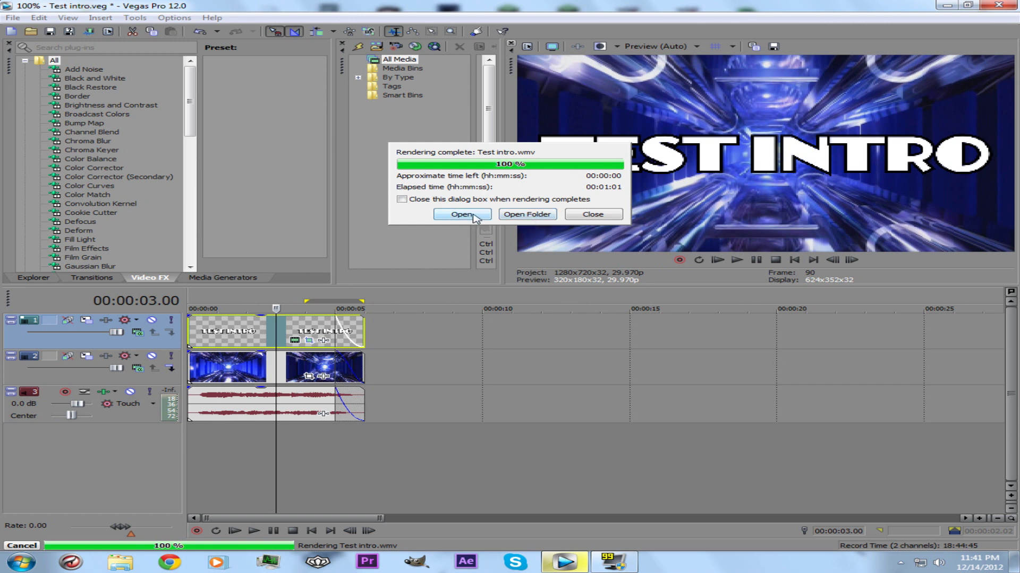
- Open the folder containing the rendered Test intro.wmv, view it enlarged, and close it
{"action": "left_click", "coordinate": [537, 215]}
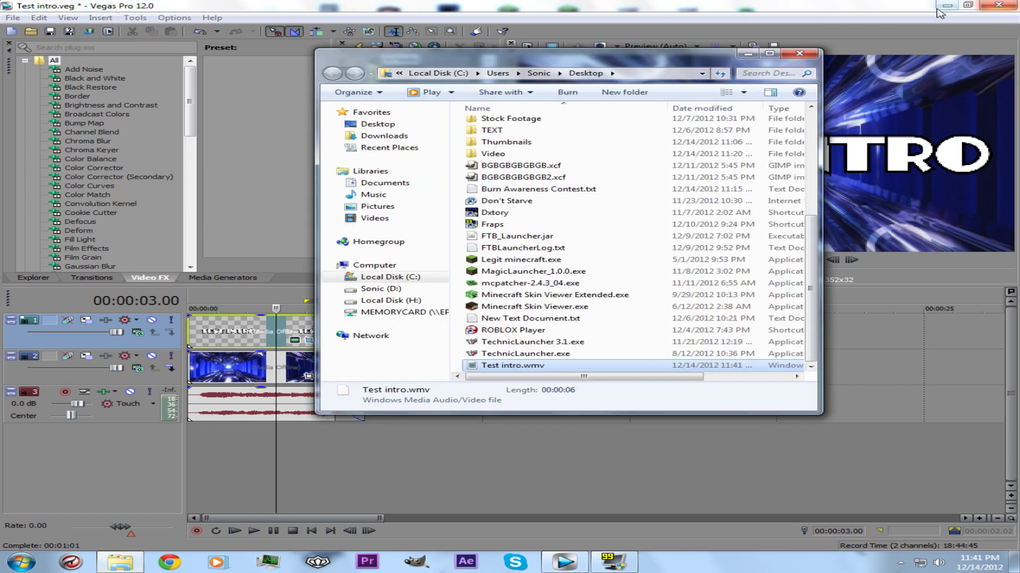
{"action": "double_click", "coordinate": [701, 58]}
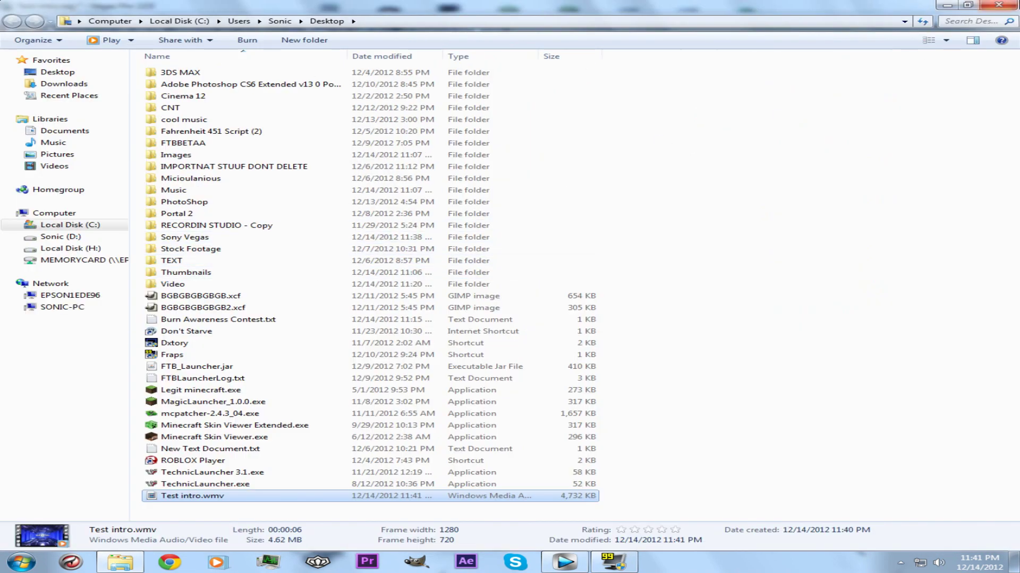
{"action": "left_click", "coordinate": [999, 5]}
- Show the desktop and move the Test intro.wmv file just below the Video folder
{"action": "left_click", "coordinate": [944, 6]}
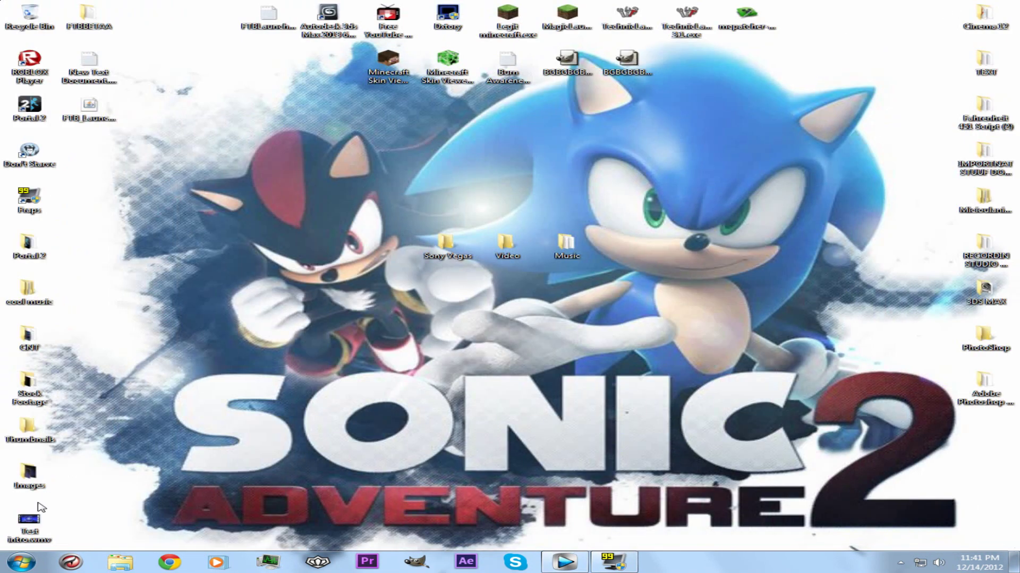
{"action": "left_click_drag", "start_coordinate": [39, 507], "coordinate": [478, 287]}
{"action": "left_click_drag", "start_coordinate": [576, 323], "coordinate": [477, 279]}
- Switch back to Vegas Pro and examine the render output formats and the Windows Media Video V11 templates, including 6 Mbps HD 720-30p
{"action": "left_click", "coordinate": [565, 562]}
{"action": "left_click", "coordinate": [39, 18]}
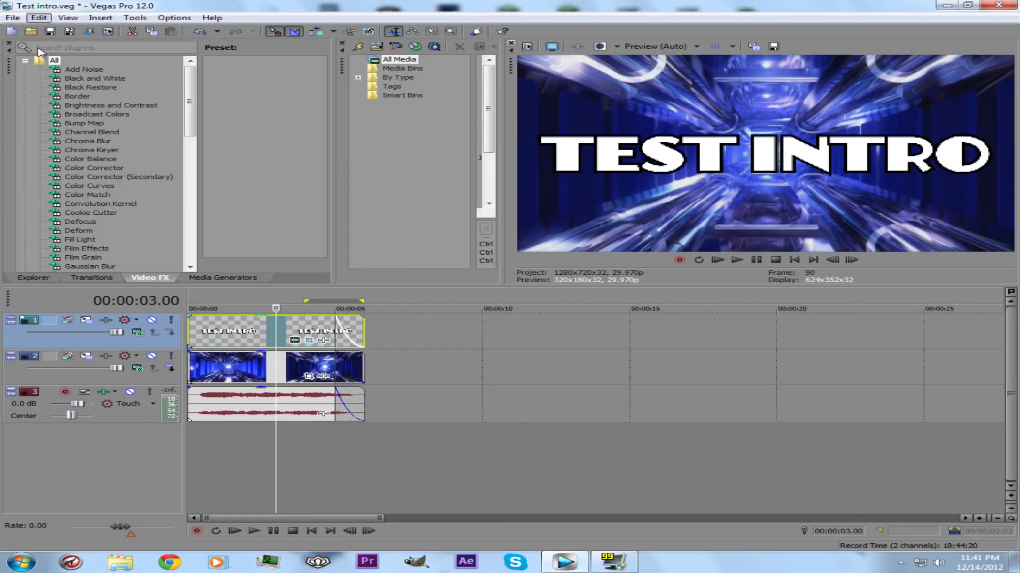
{"action": "mouse_move", "coordinate": [13, 18]}
{"action": "left_click", "coordinate": [46, 97]}
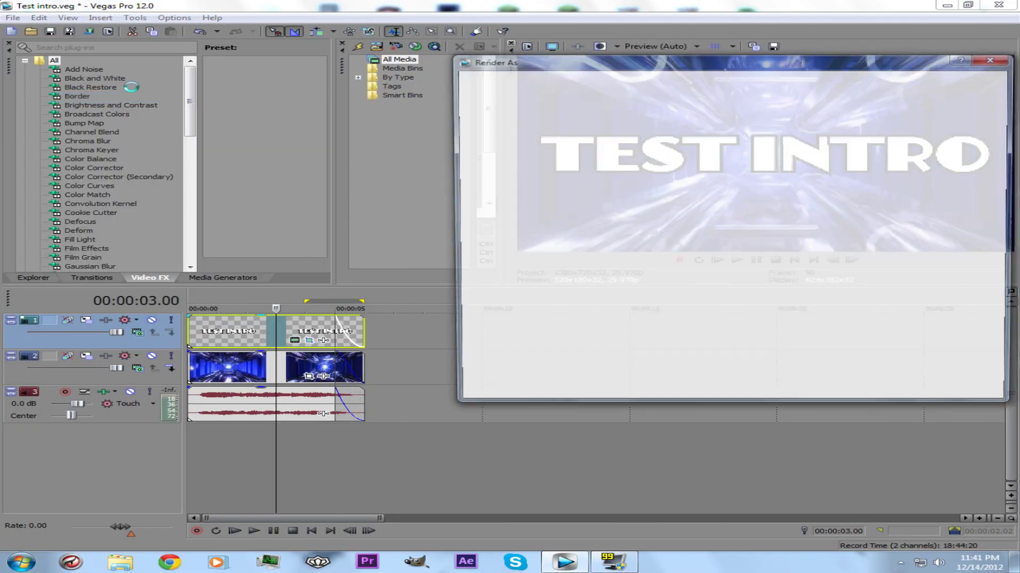
{"action": "left_click_drag", "start_coordinate": [510, 63], "coordinate": [302, 34]}
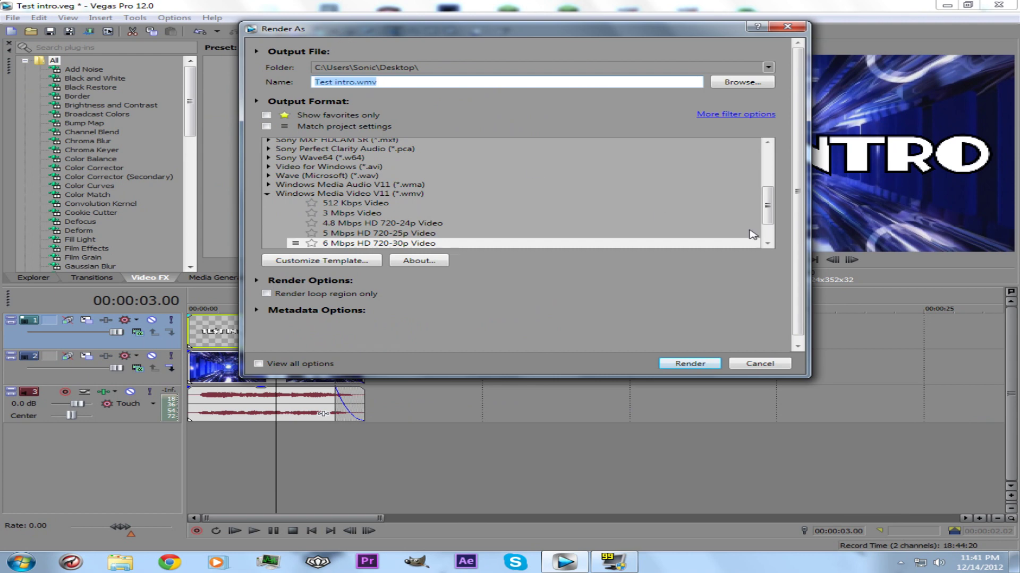
{"action": "left_click", "coordinate": [390, 243]}
{"action": "scroll", "coordinate": [638, 227], "scroll_direction": "down", "scroll_amount": 2}
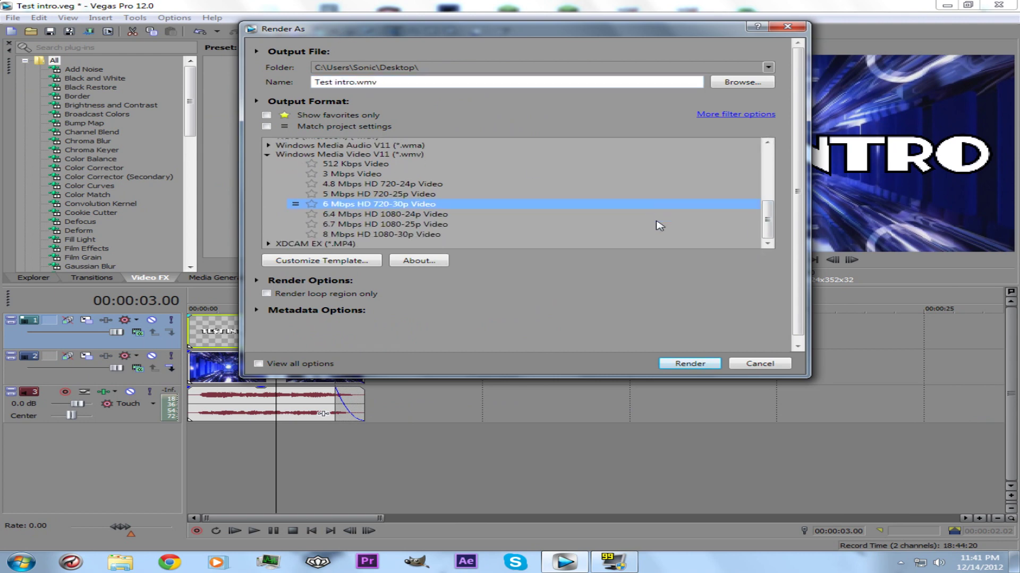
{"action": "scroll", "coordinate": [399, 229], "scroll_direction": "up", "scroll_amount": 2}
{"action": "scroll", "coordinate": [393, 217], "scroll_direction": "up", "scroll_amount": 4}
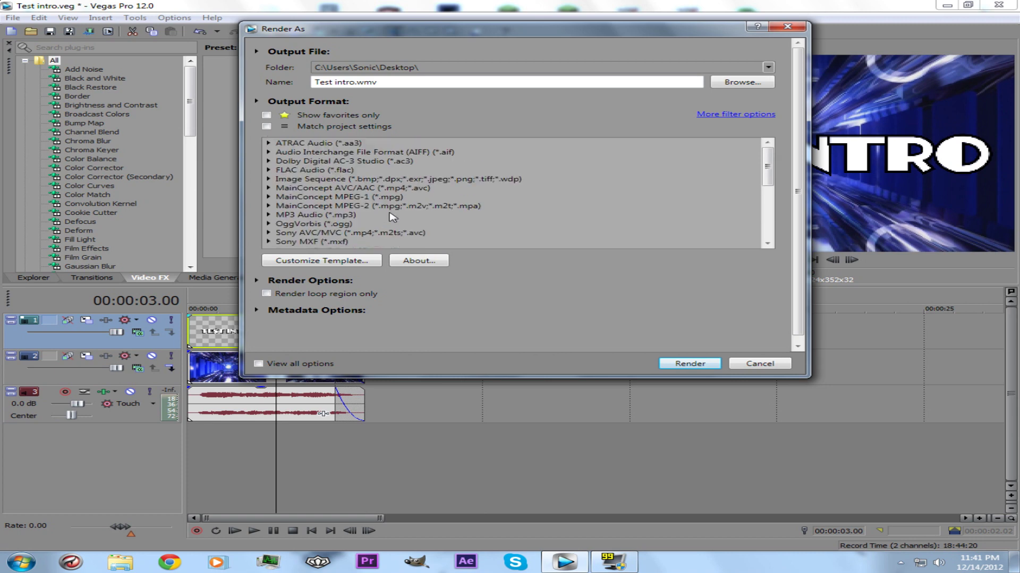
{"action": "scroll", "coordinate": [413, 210], "scroll_direction": "down", "scroll_amount": 6}
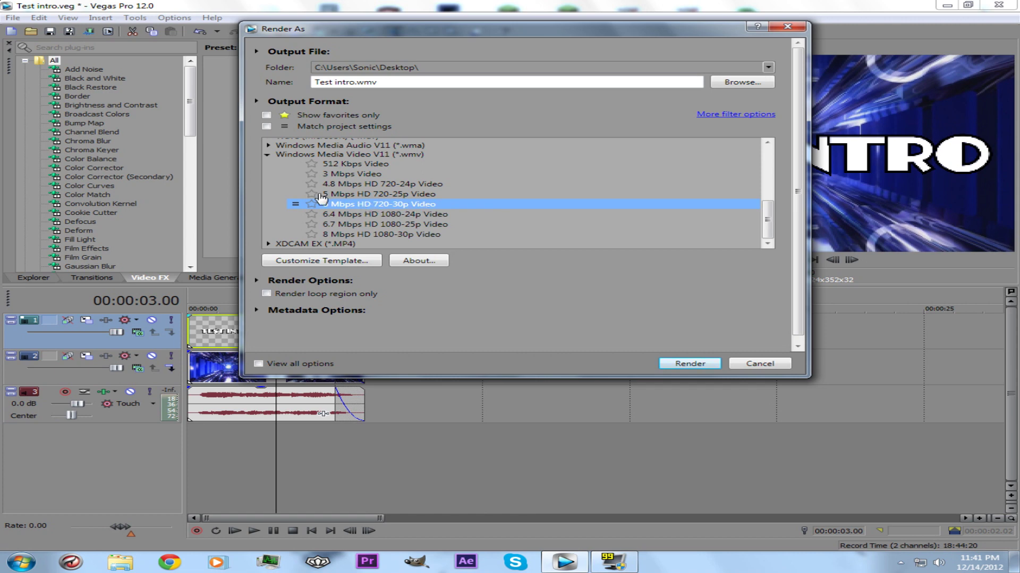
{"action": "scroll", "coordinate": [287, 198], "scroll_direction": "up", "scroll_amount": 1}
{"action": "left_click", "coordinate": [267, 185]}
{"action": "scroll", "coordinate": [340, 197], "scroll_direction": "up", "scroll_amount": 5}
{"action": "scroll", "coordinate": [340, 197], "scroll_direction": "down", "scroll_amount": 3}
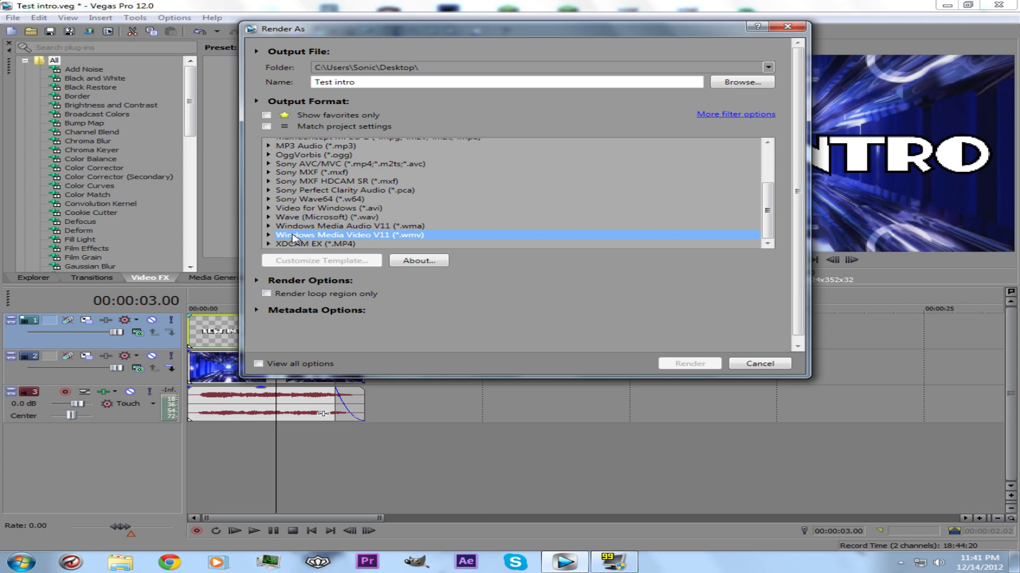
{"action": "left_click", "coordinate": [268, 235]}
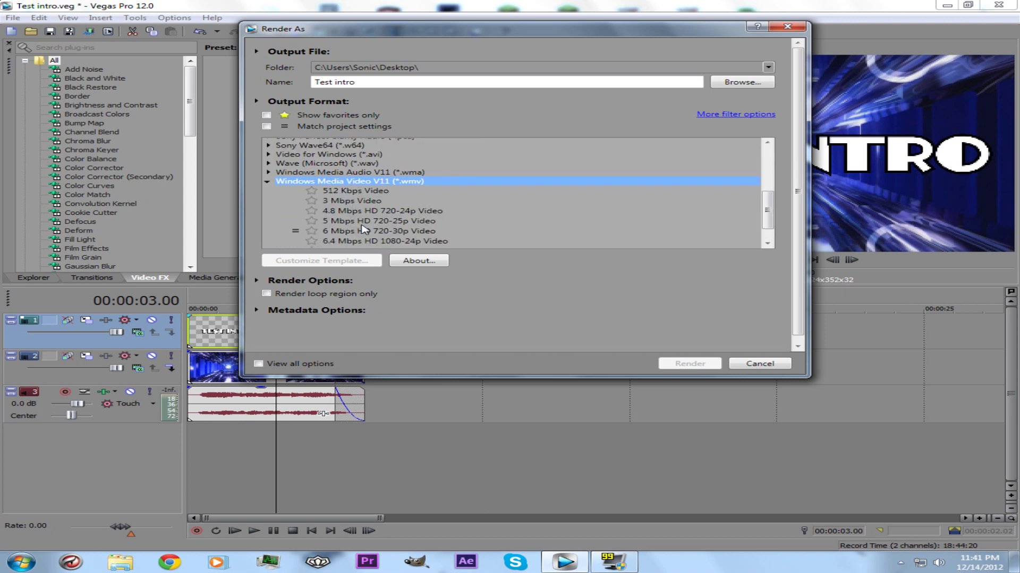
{"action": "left_click", "coordinate": [397, 205]}
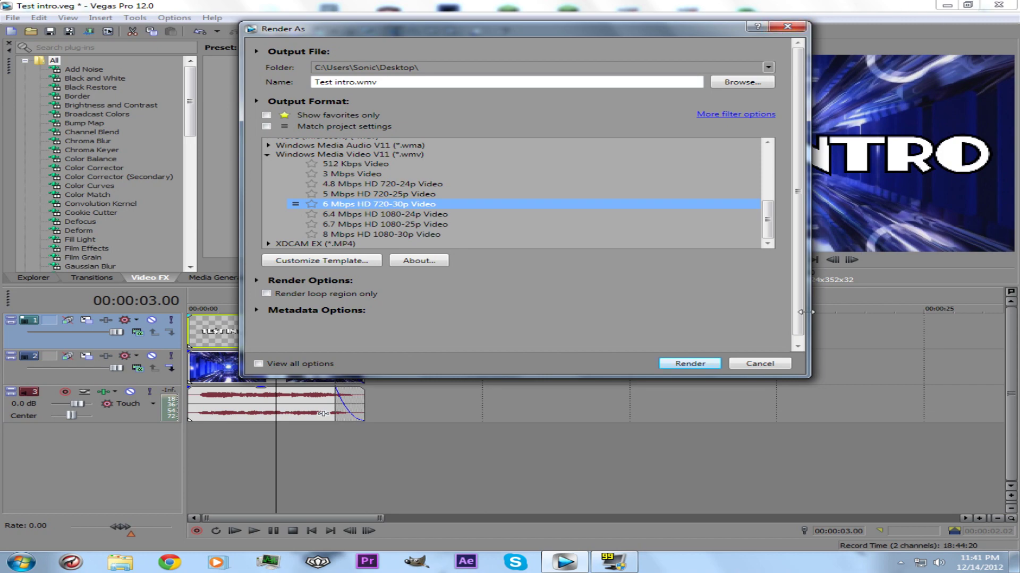
{"action": "left_click", "coordinate": [689, 363]}
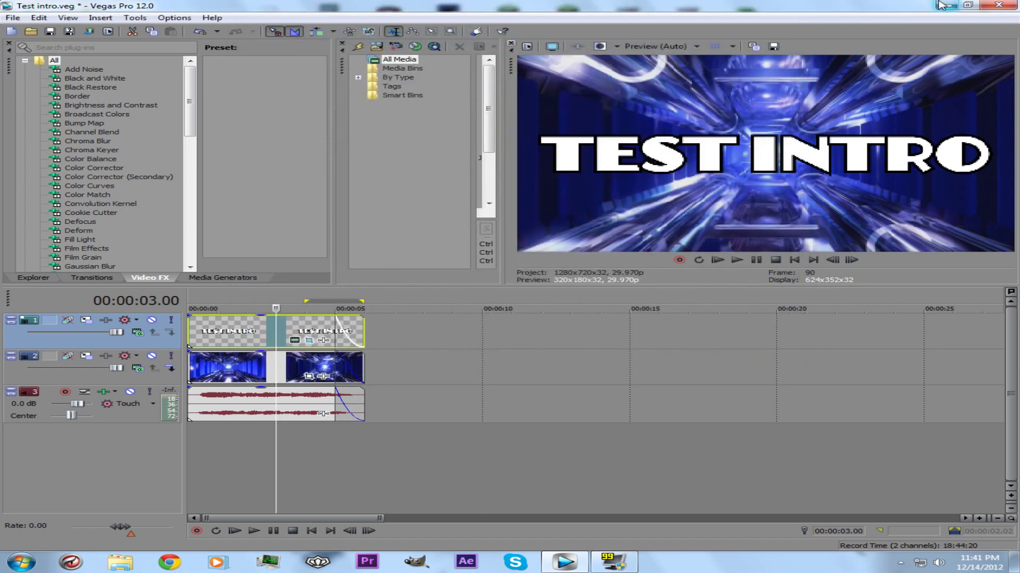
- Switch to the desktop, play the rendered Test intro.wmv to the end, and close the player
{"action": "left_click", "coordinate": [946, 5]}
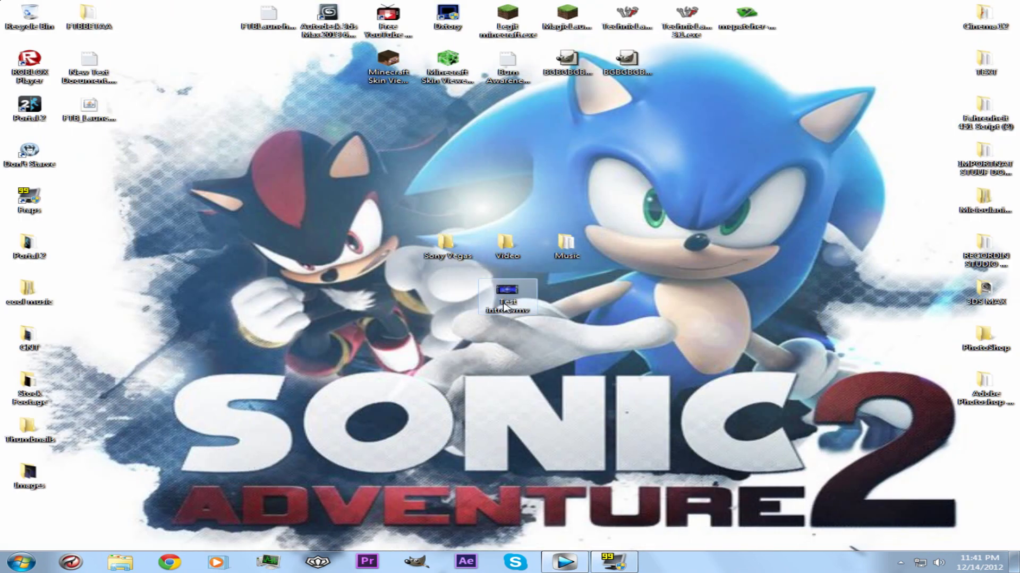
{"action": "key", "text": "Return"}
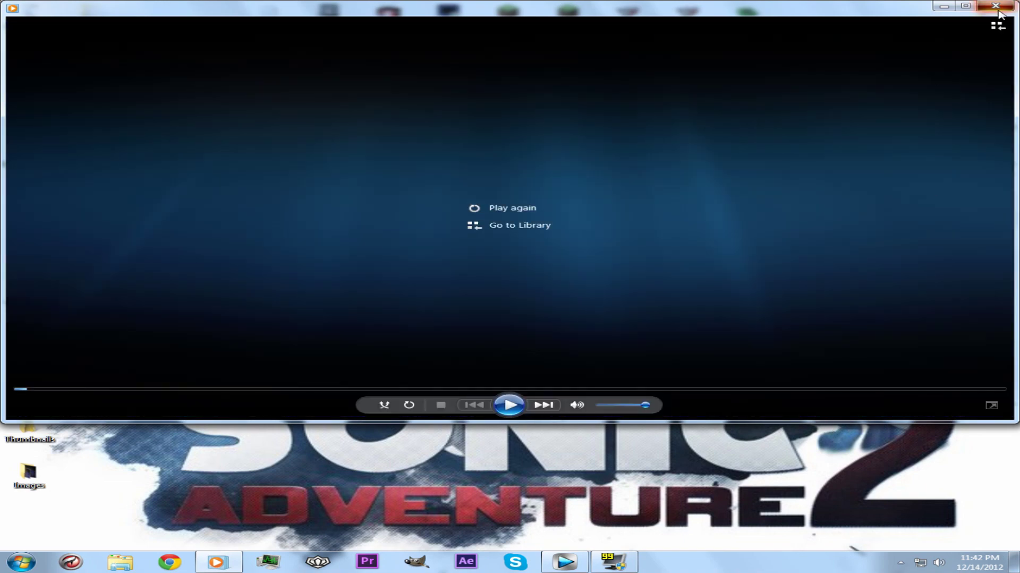
{"action": "left_click", "coordinate": [995, 6]}
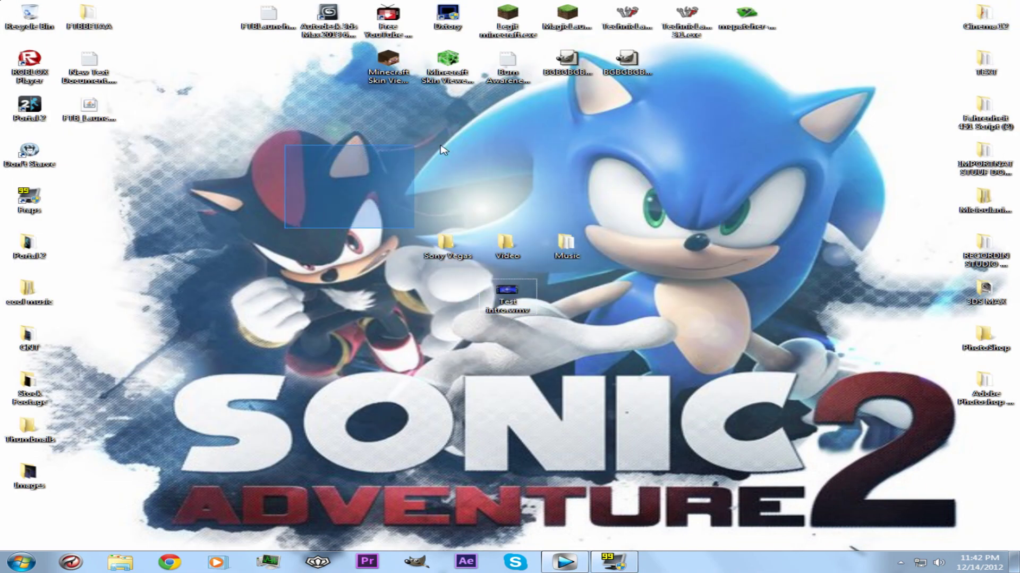